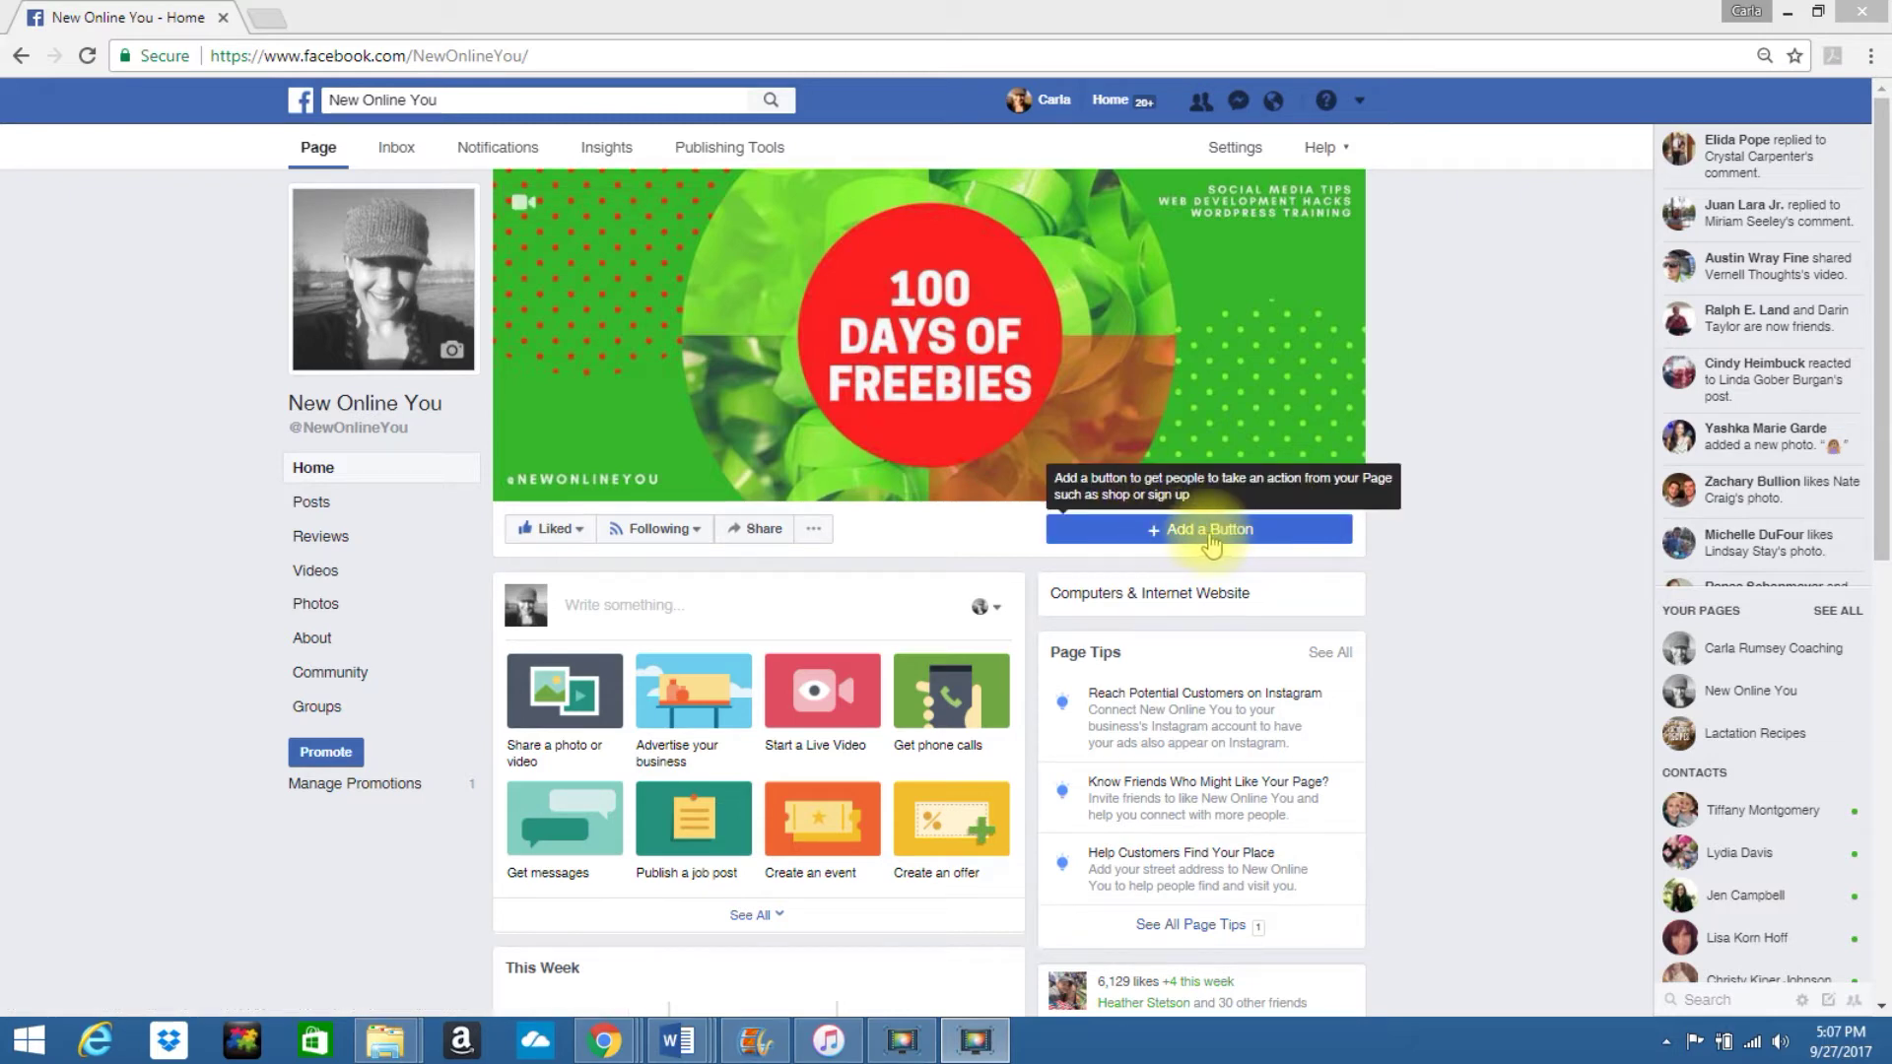
# - Pick Send Message under Get in Touch as the New Online You page's button action
pyautogui.click(1210, 539)
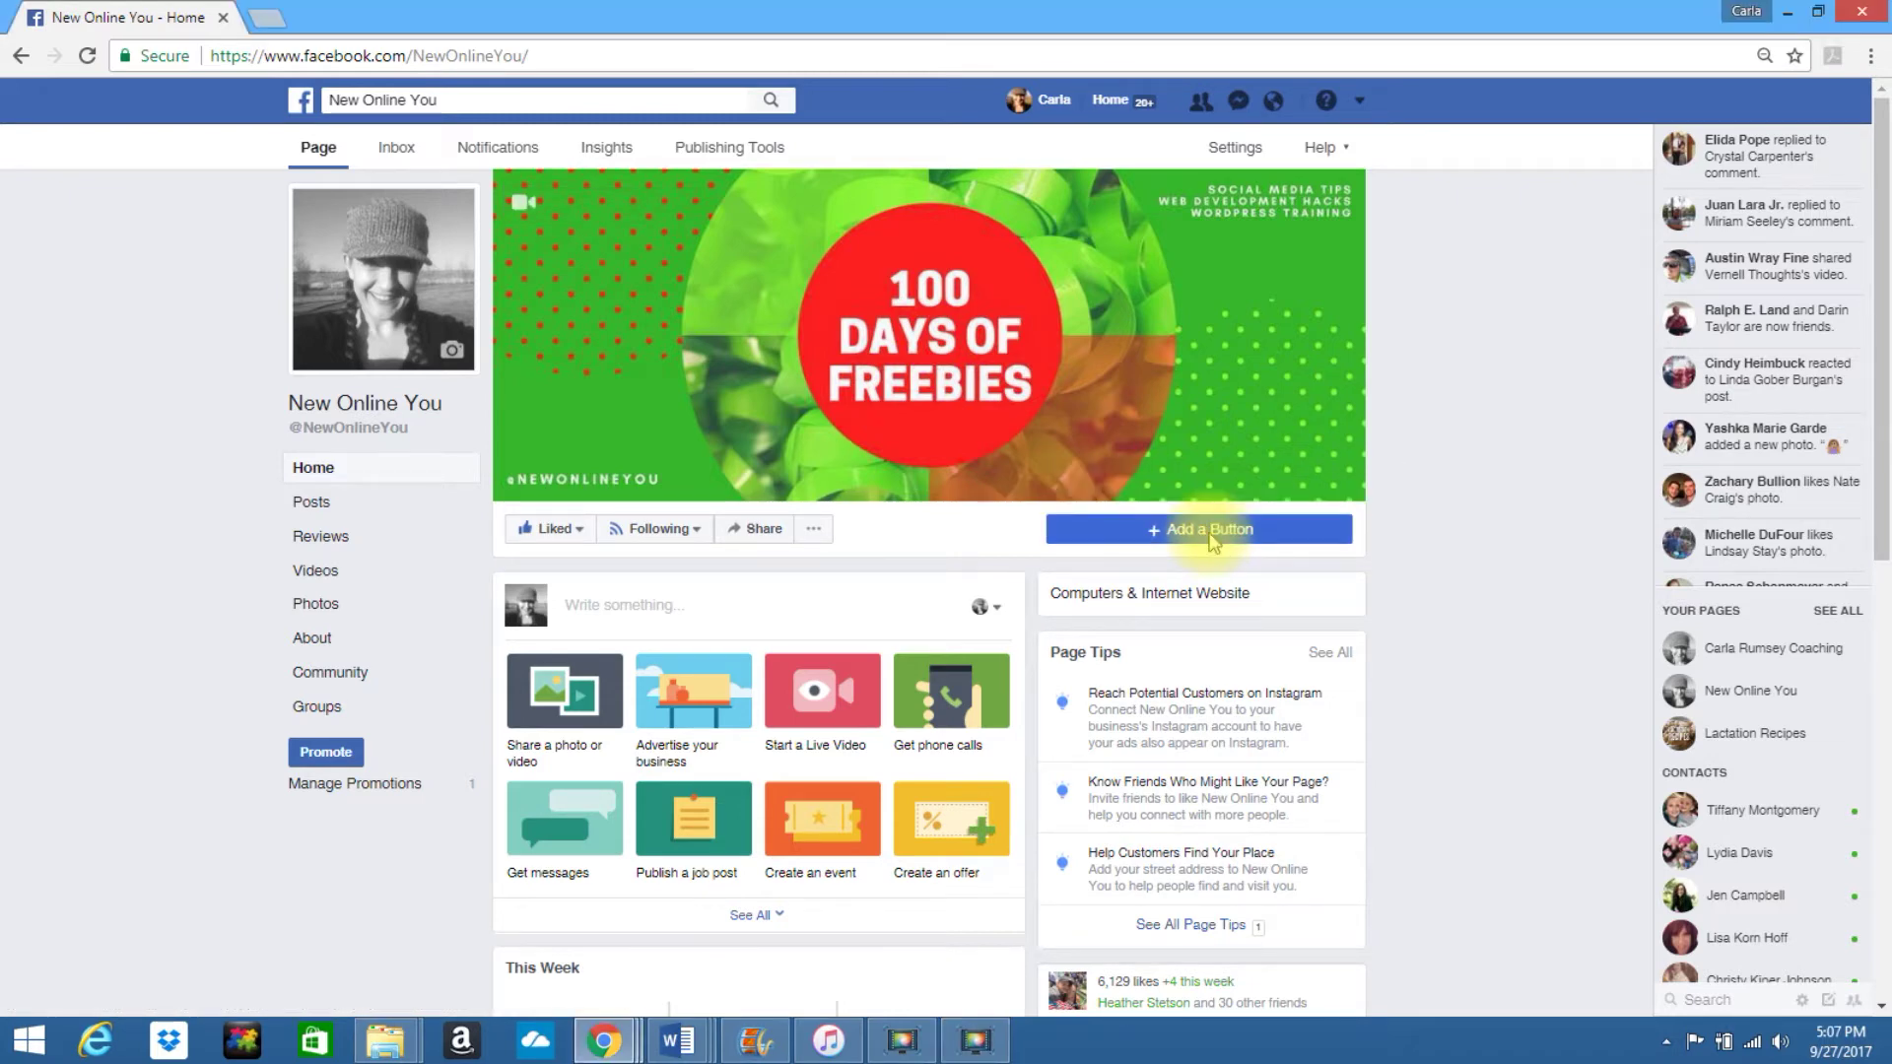
pyautogui.click(1212, 537)
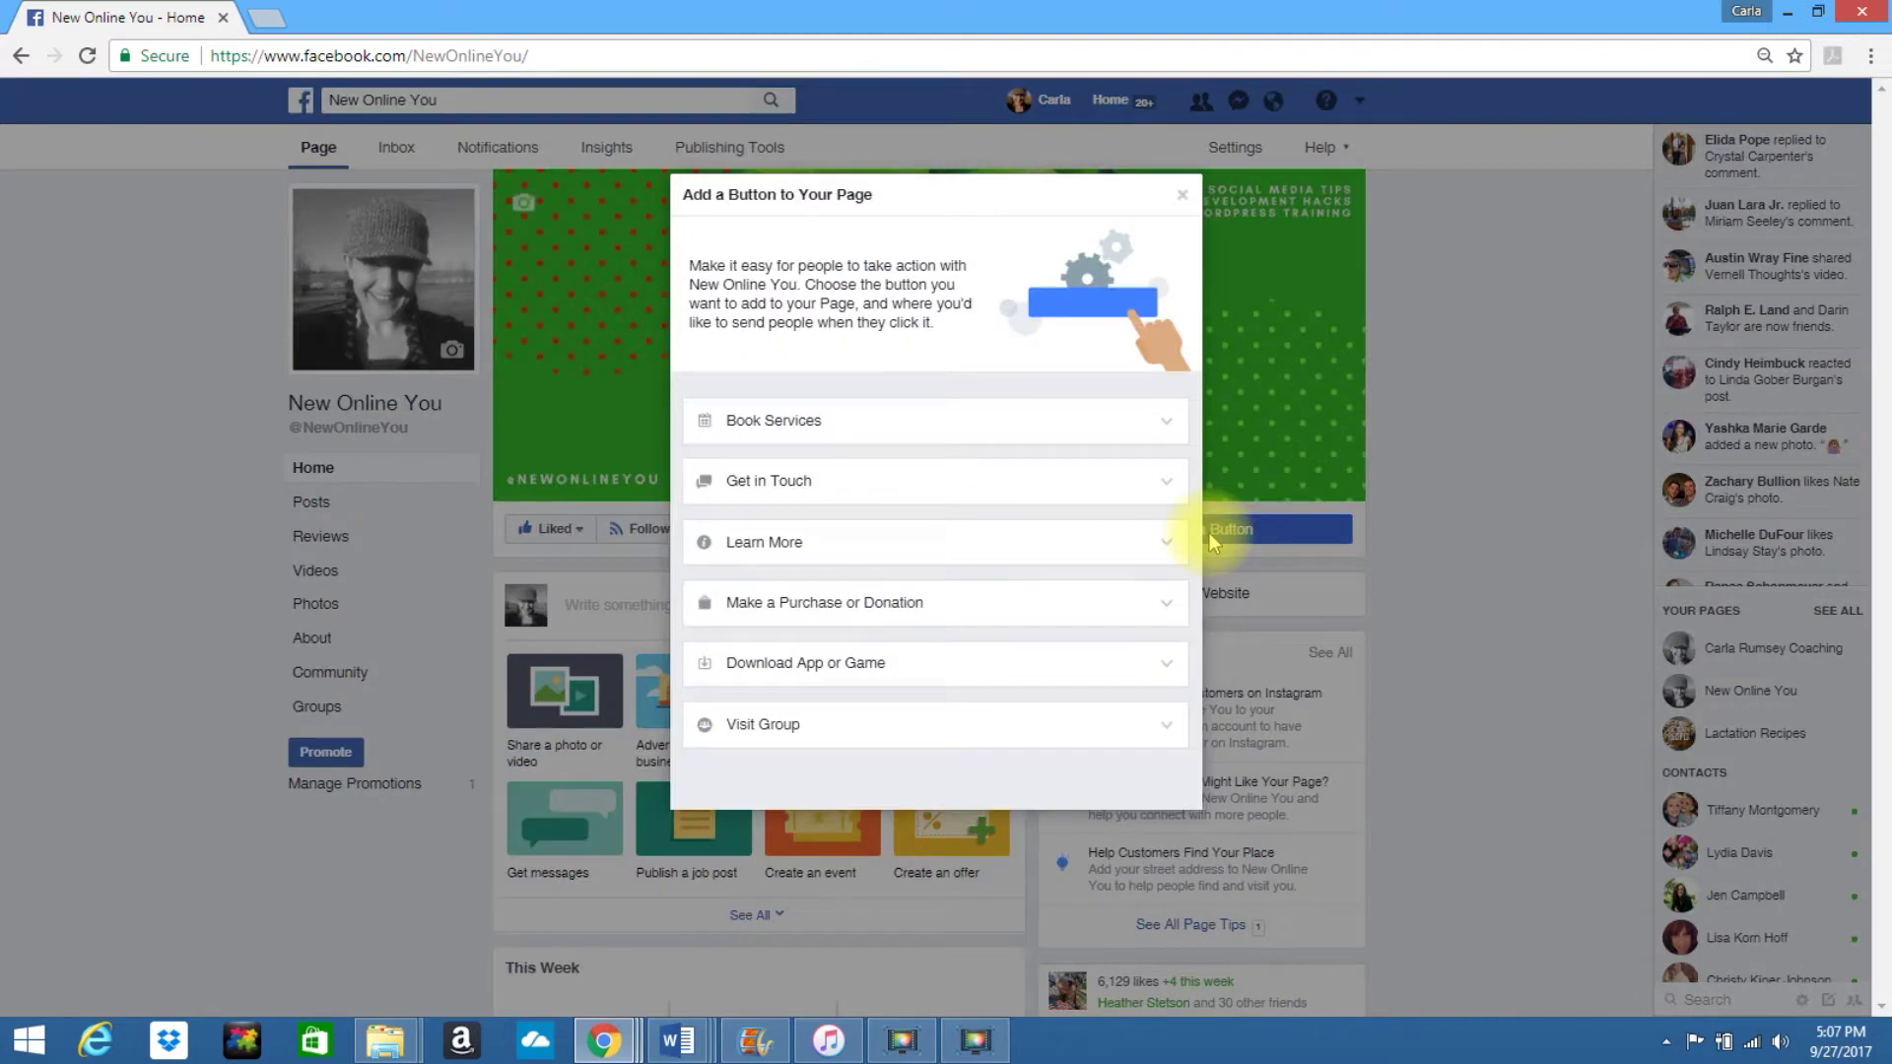
pyautogui.click(778, 488)
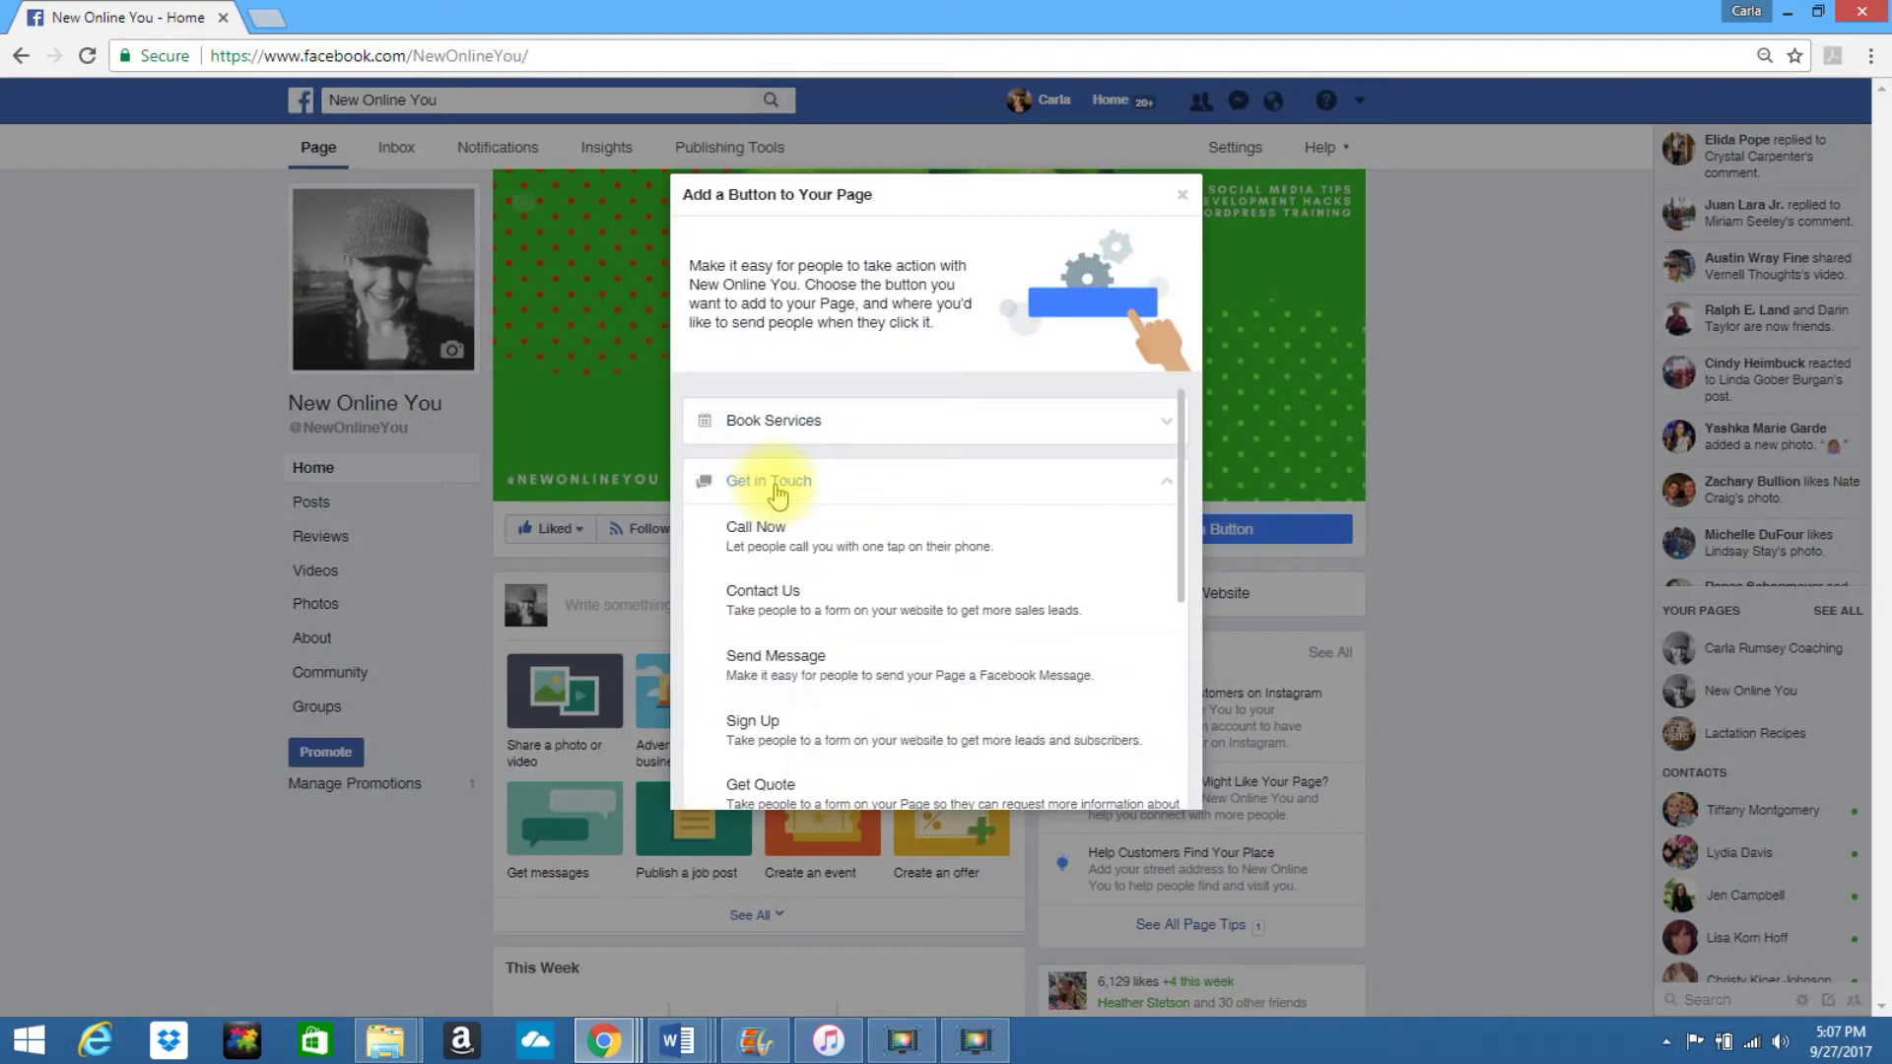
pyautogui.click(1179, 564)
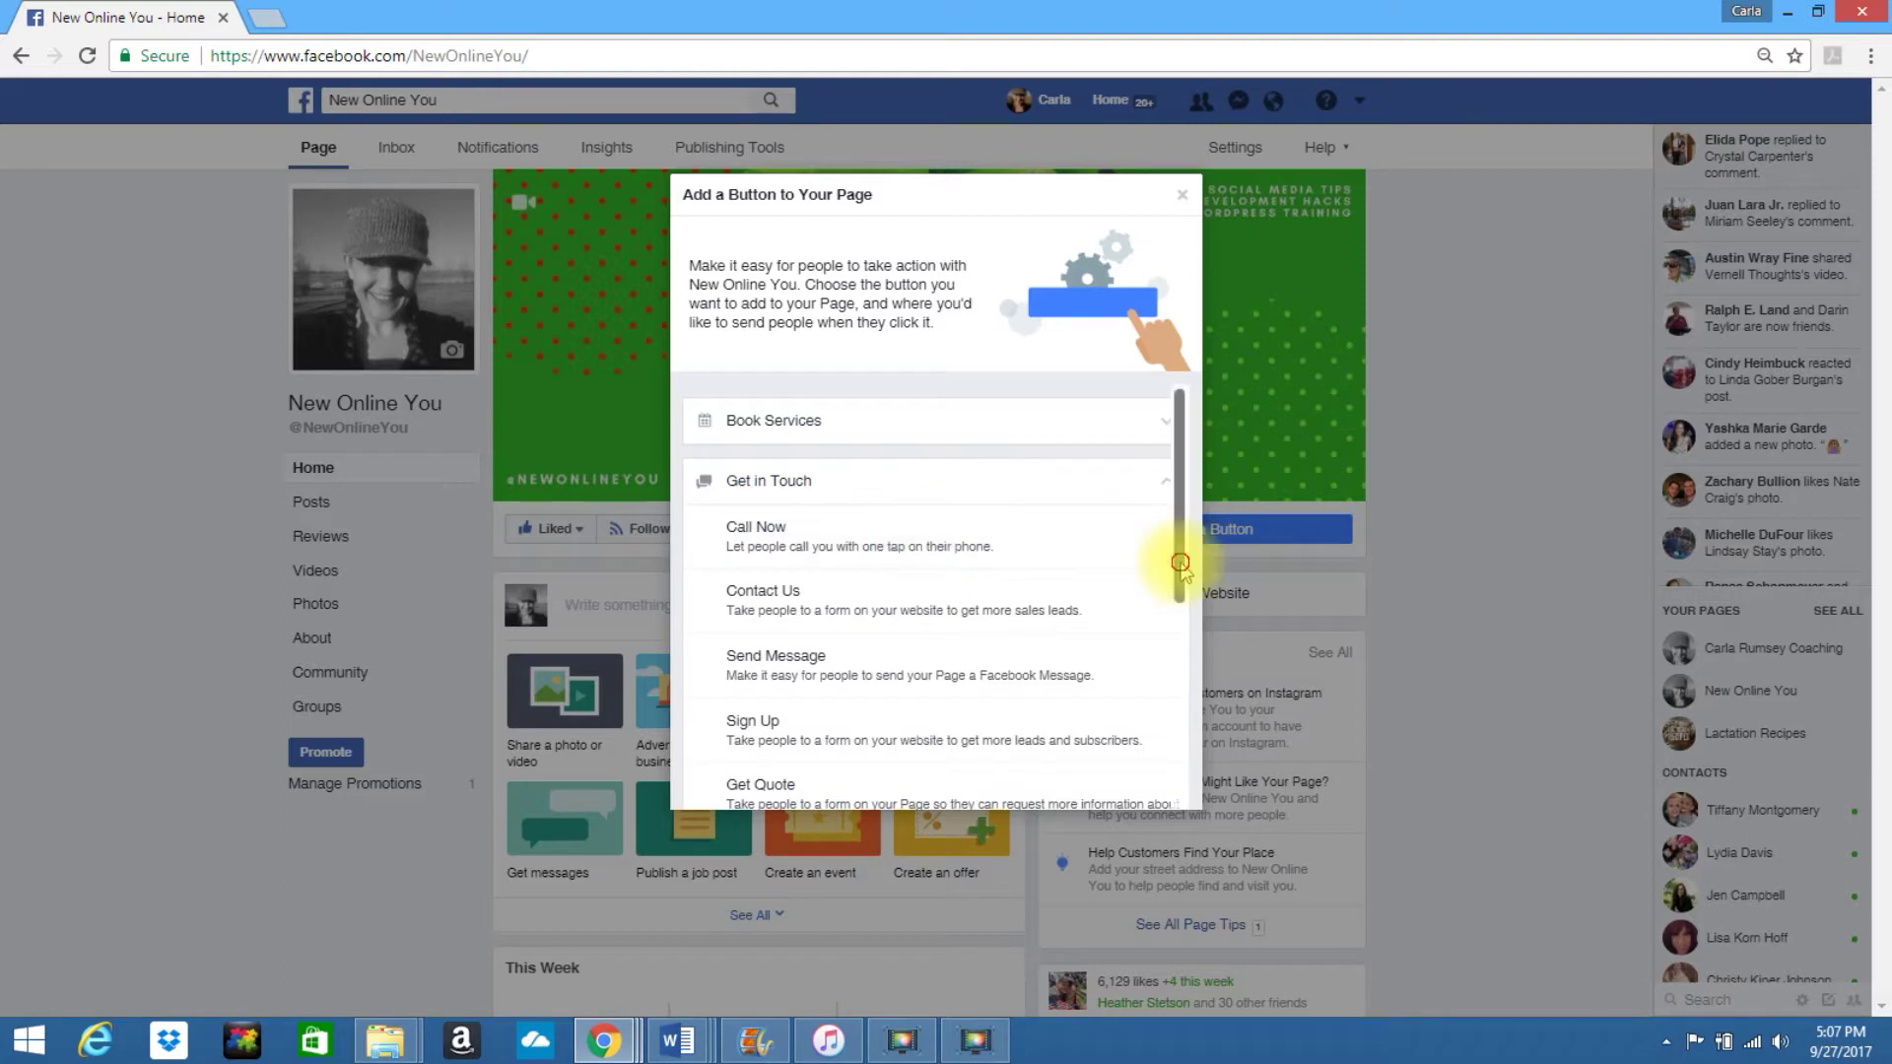
pyautogui.moveTo(1180, 564); pyautogui.dragTo(1179, 606)
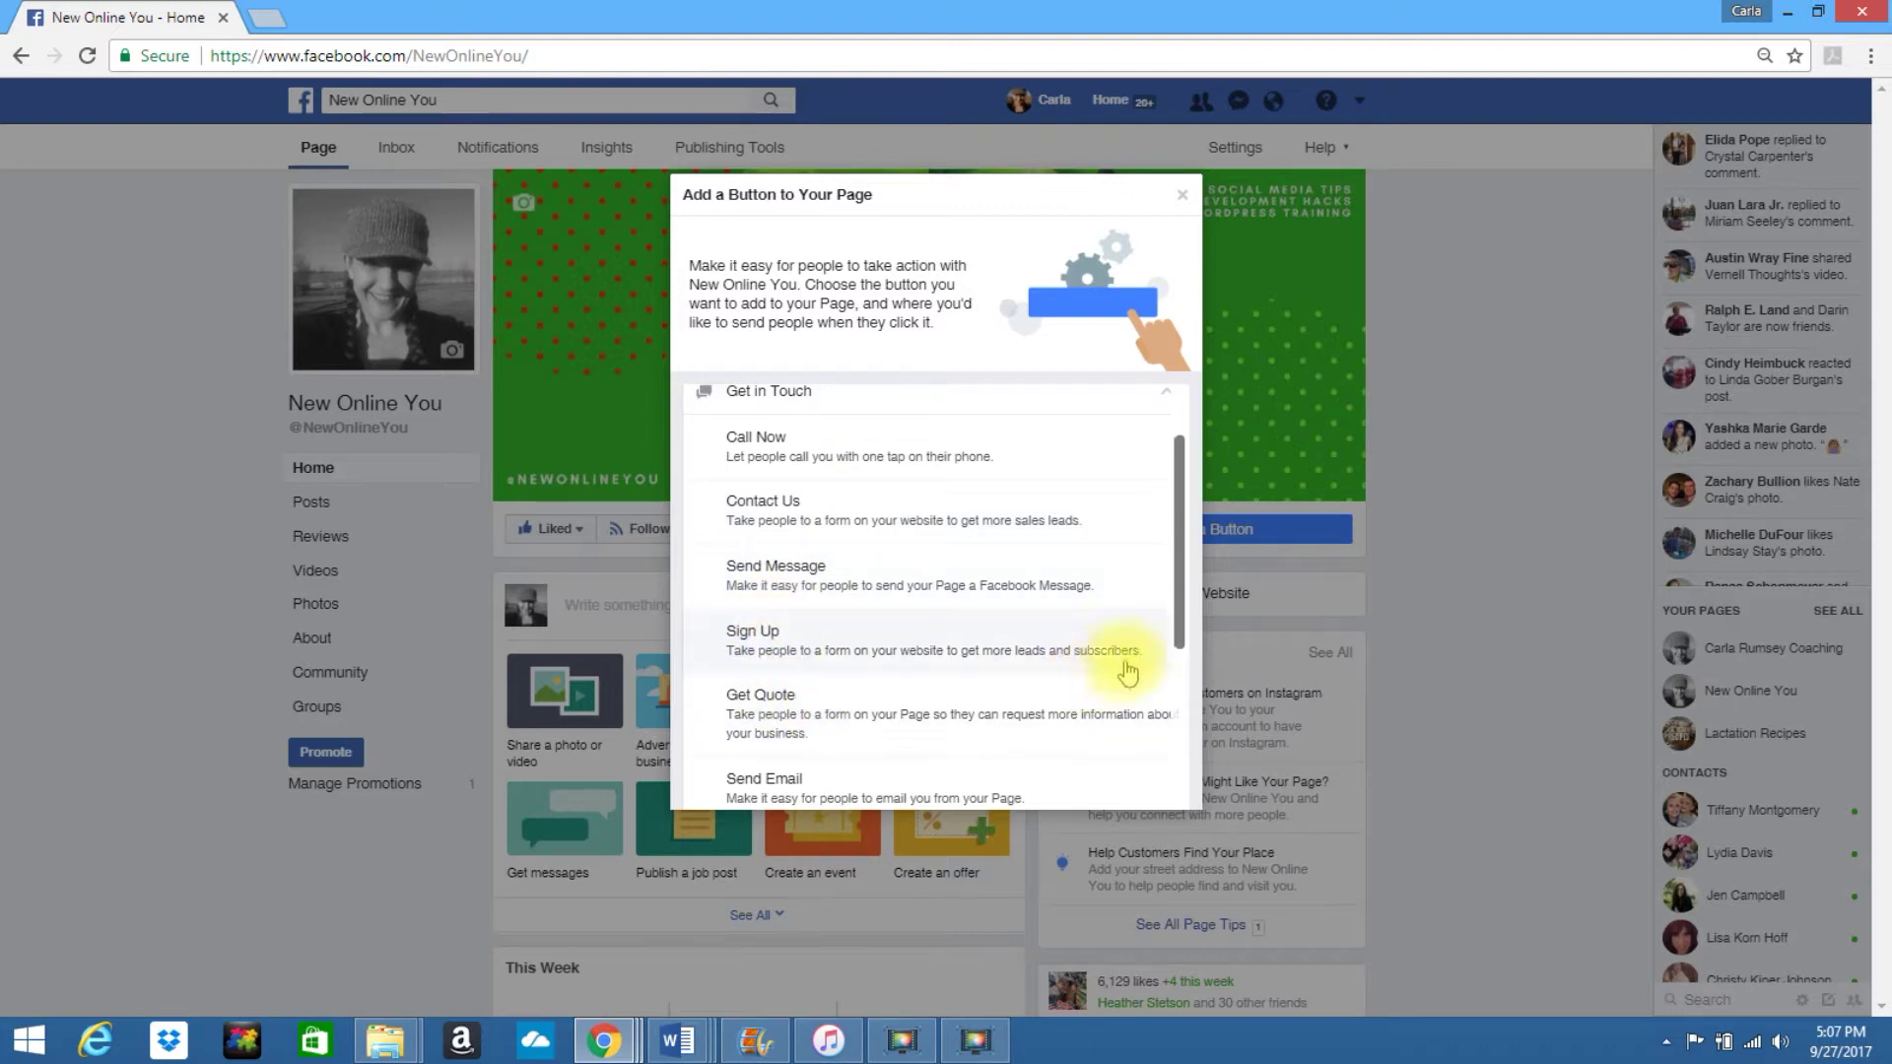
pyautogui.moveTo(1181, 618); pyautogui.dragTo(1171, 741)
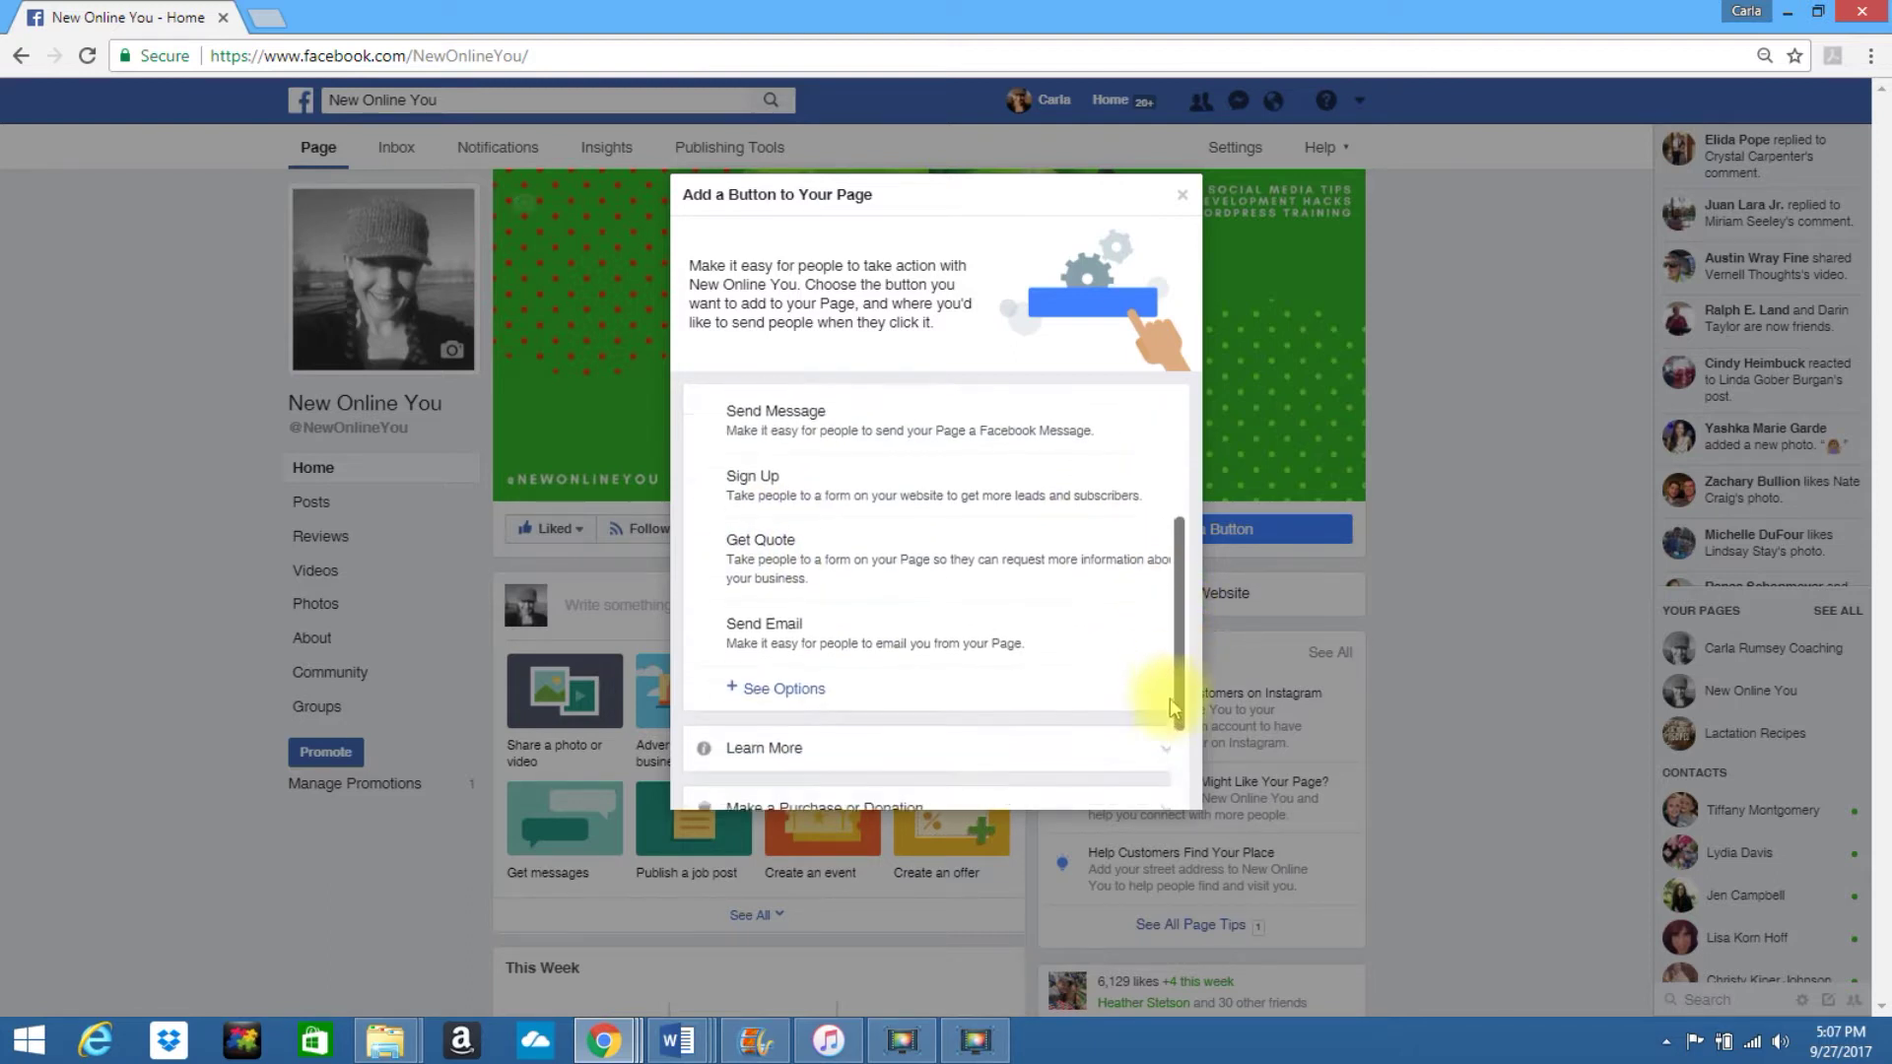
pyautogui.scroll(3, 1168, 729)
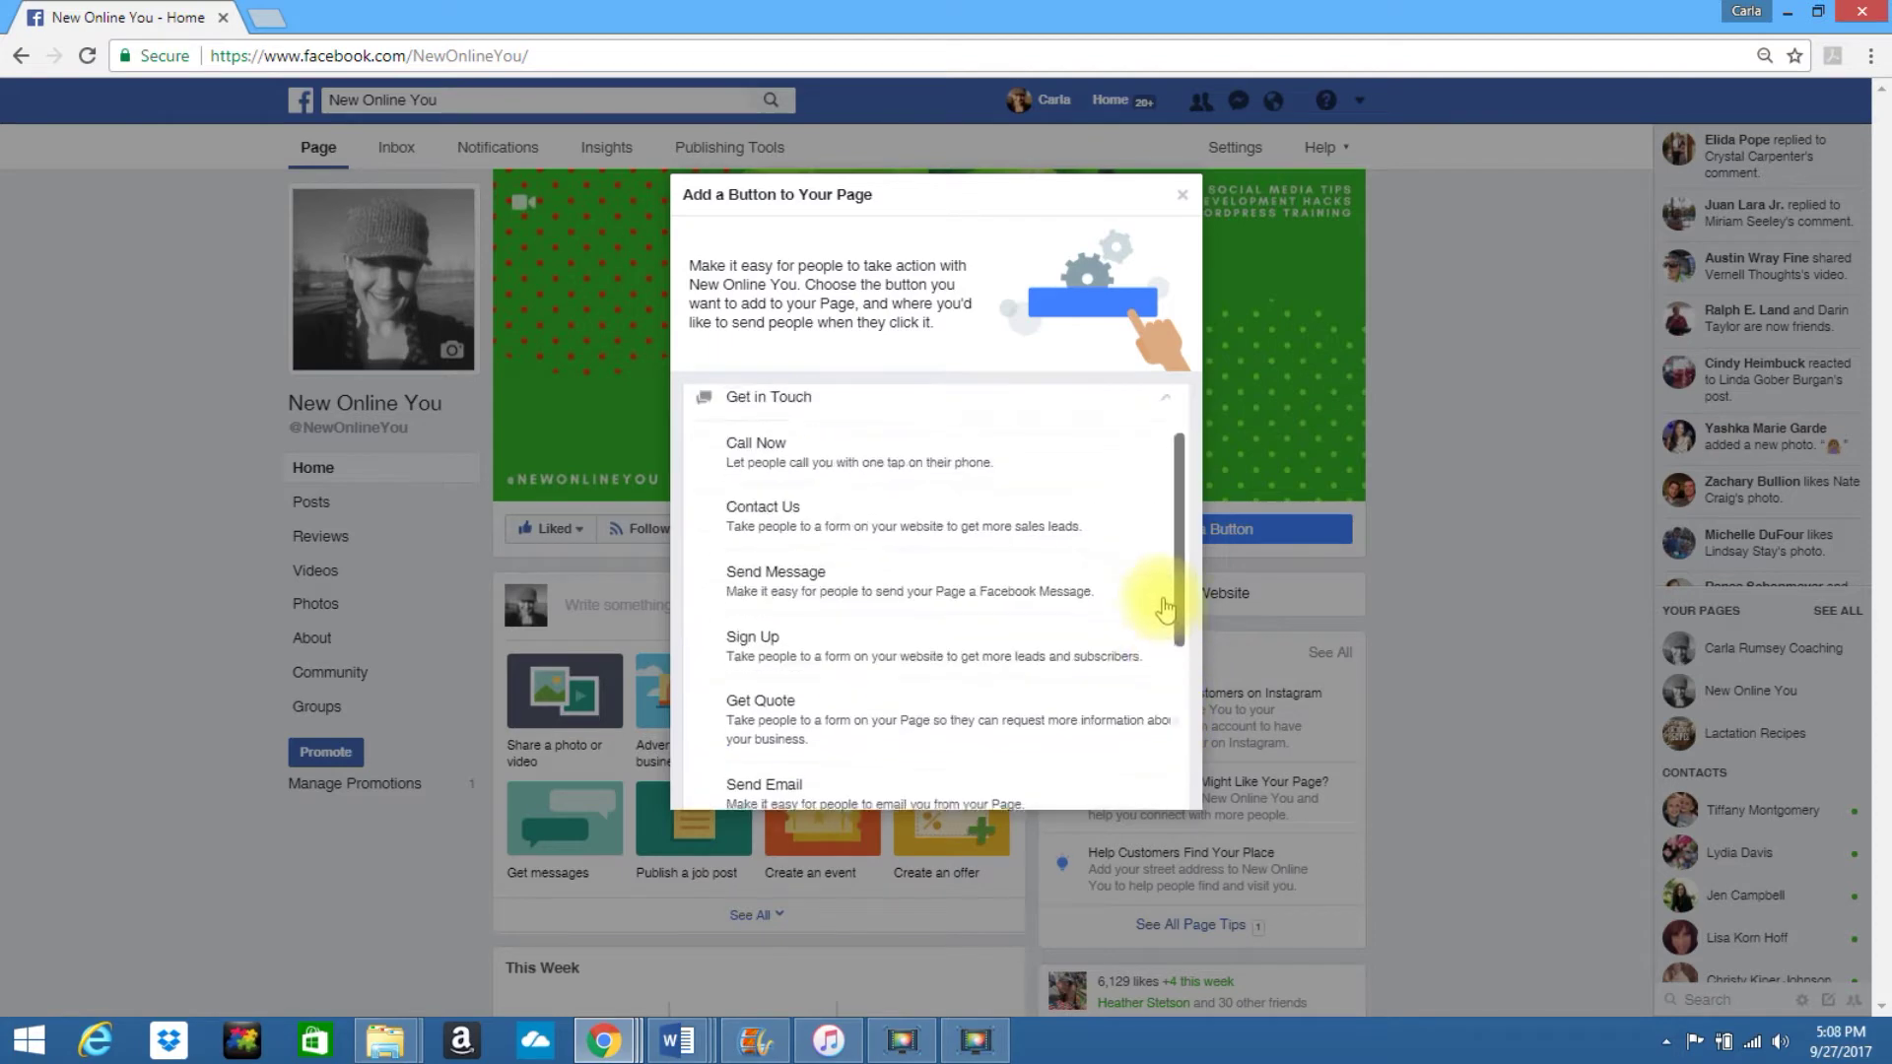
pyautogui.click(762, 656)
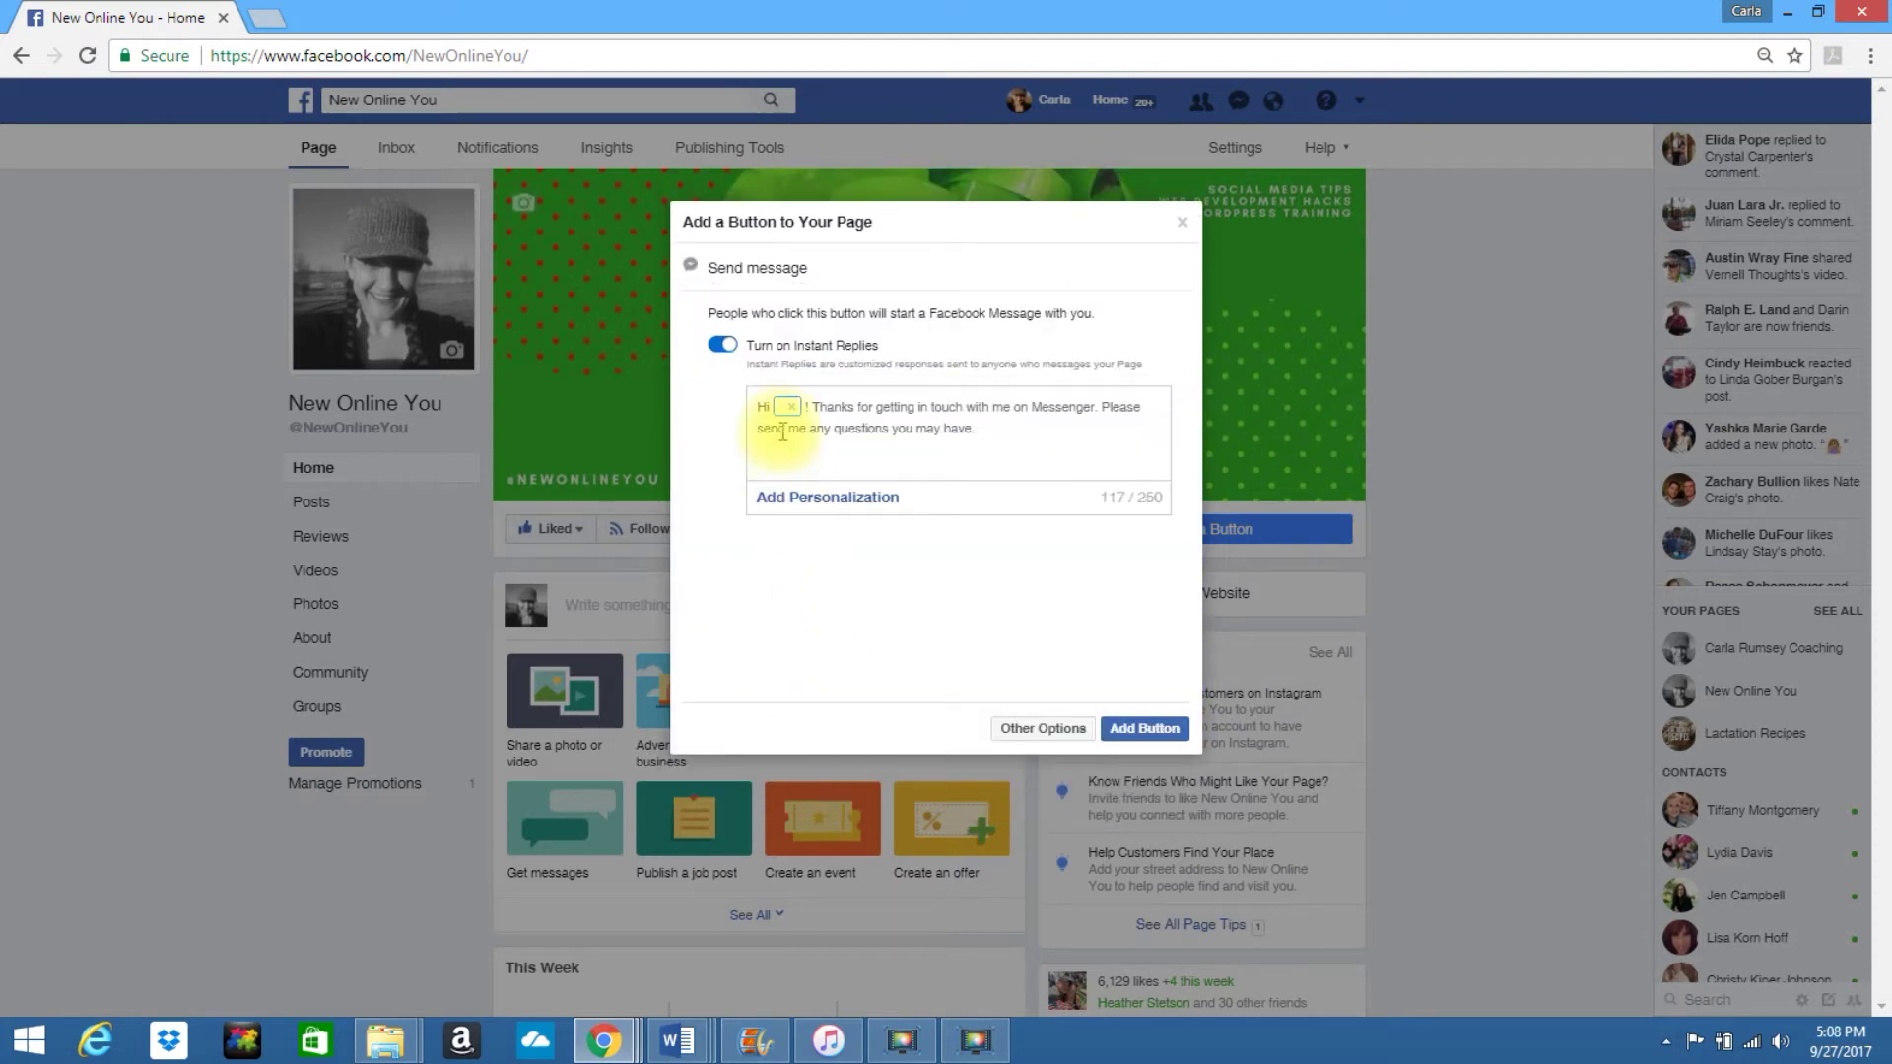
pyautogui.moveTo(785, 406)
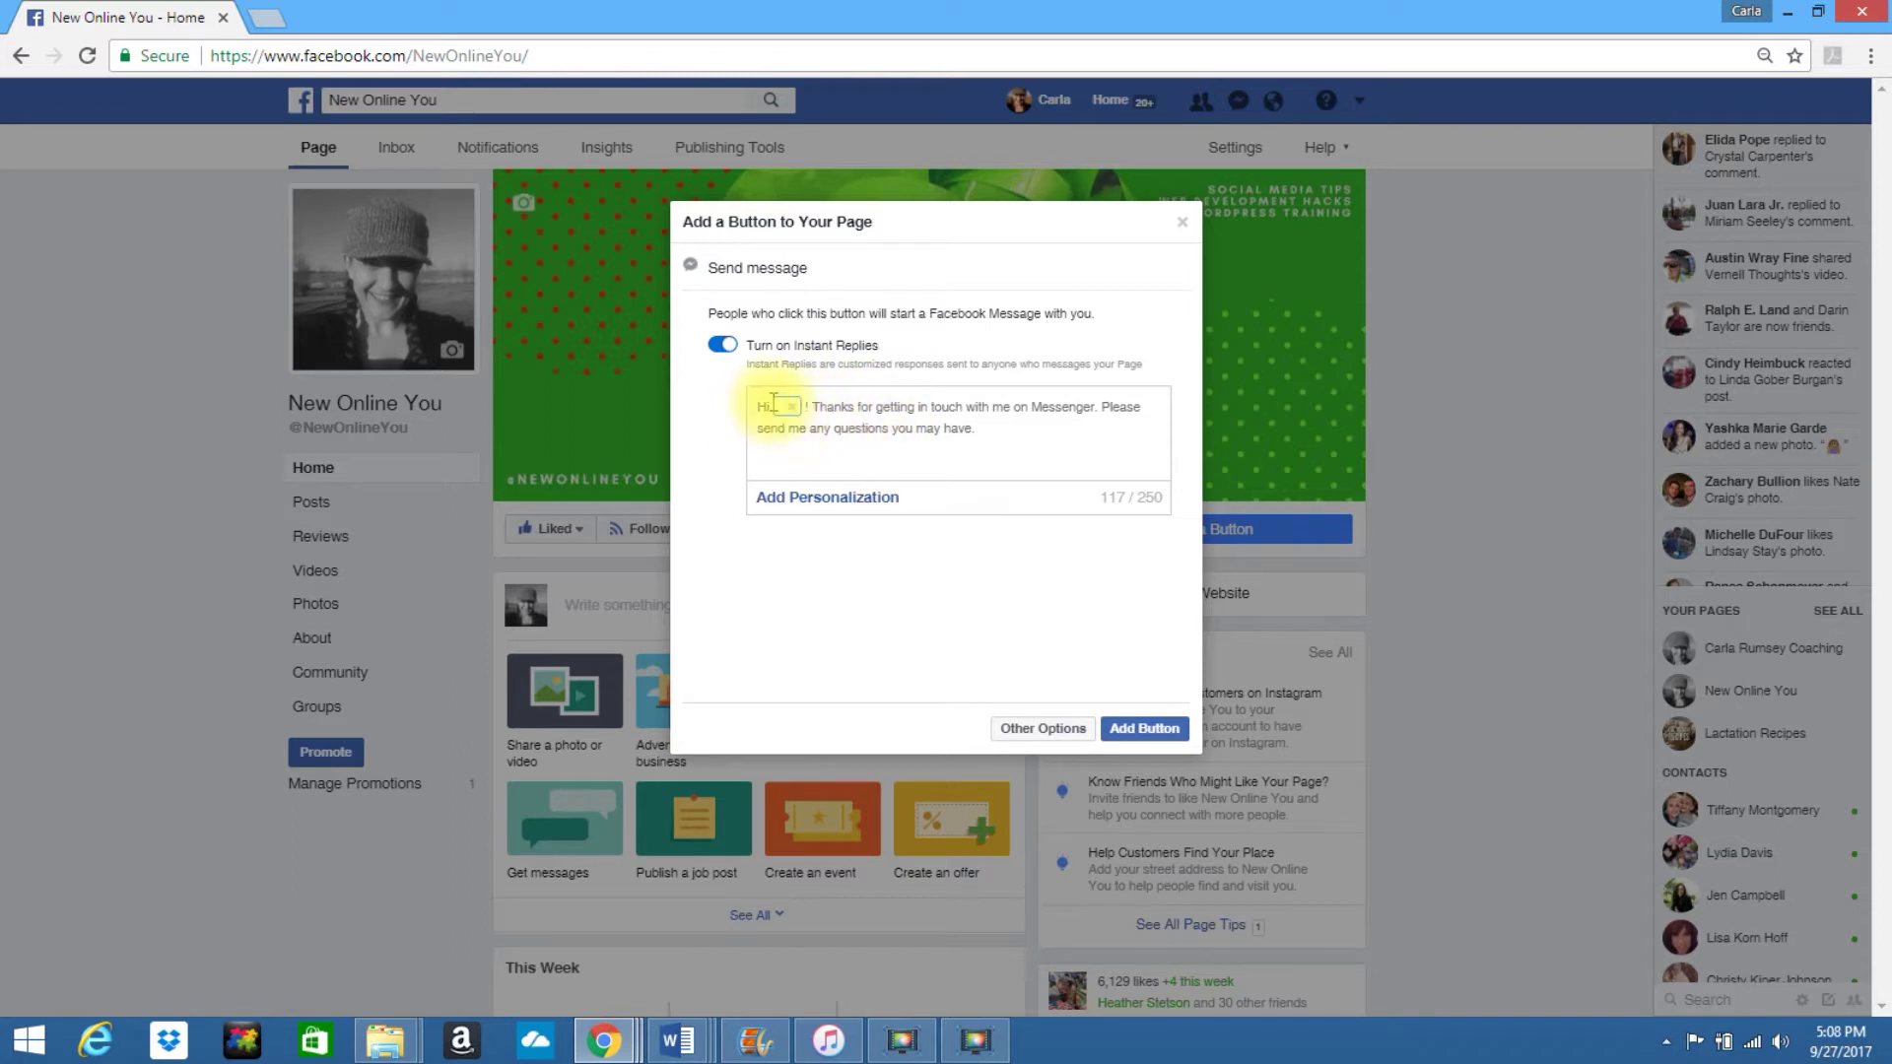
# - Keep Instant Replies on, check the personalization options, and save the Send Message button
pyautogui.click(720, 344)
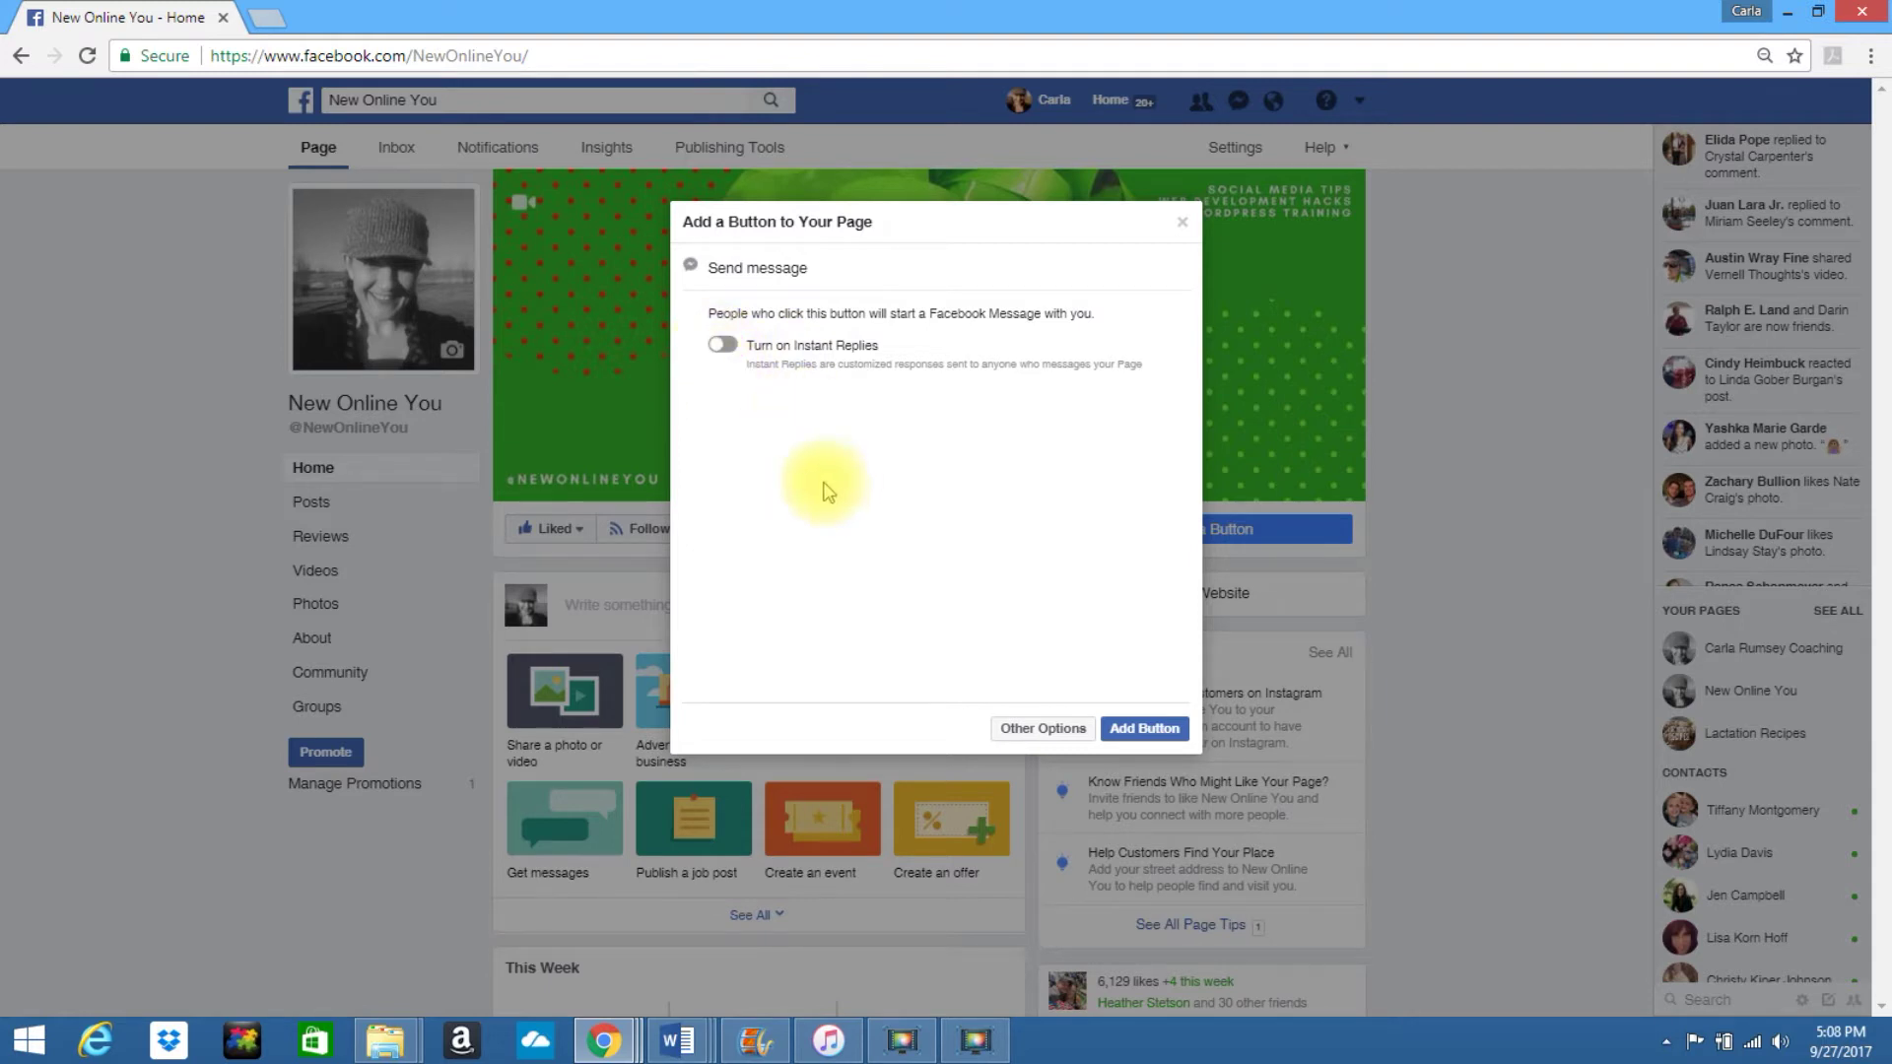
pyautogui.click(722, 345)
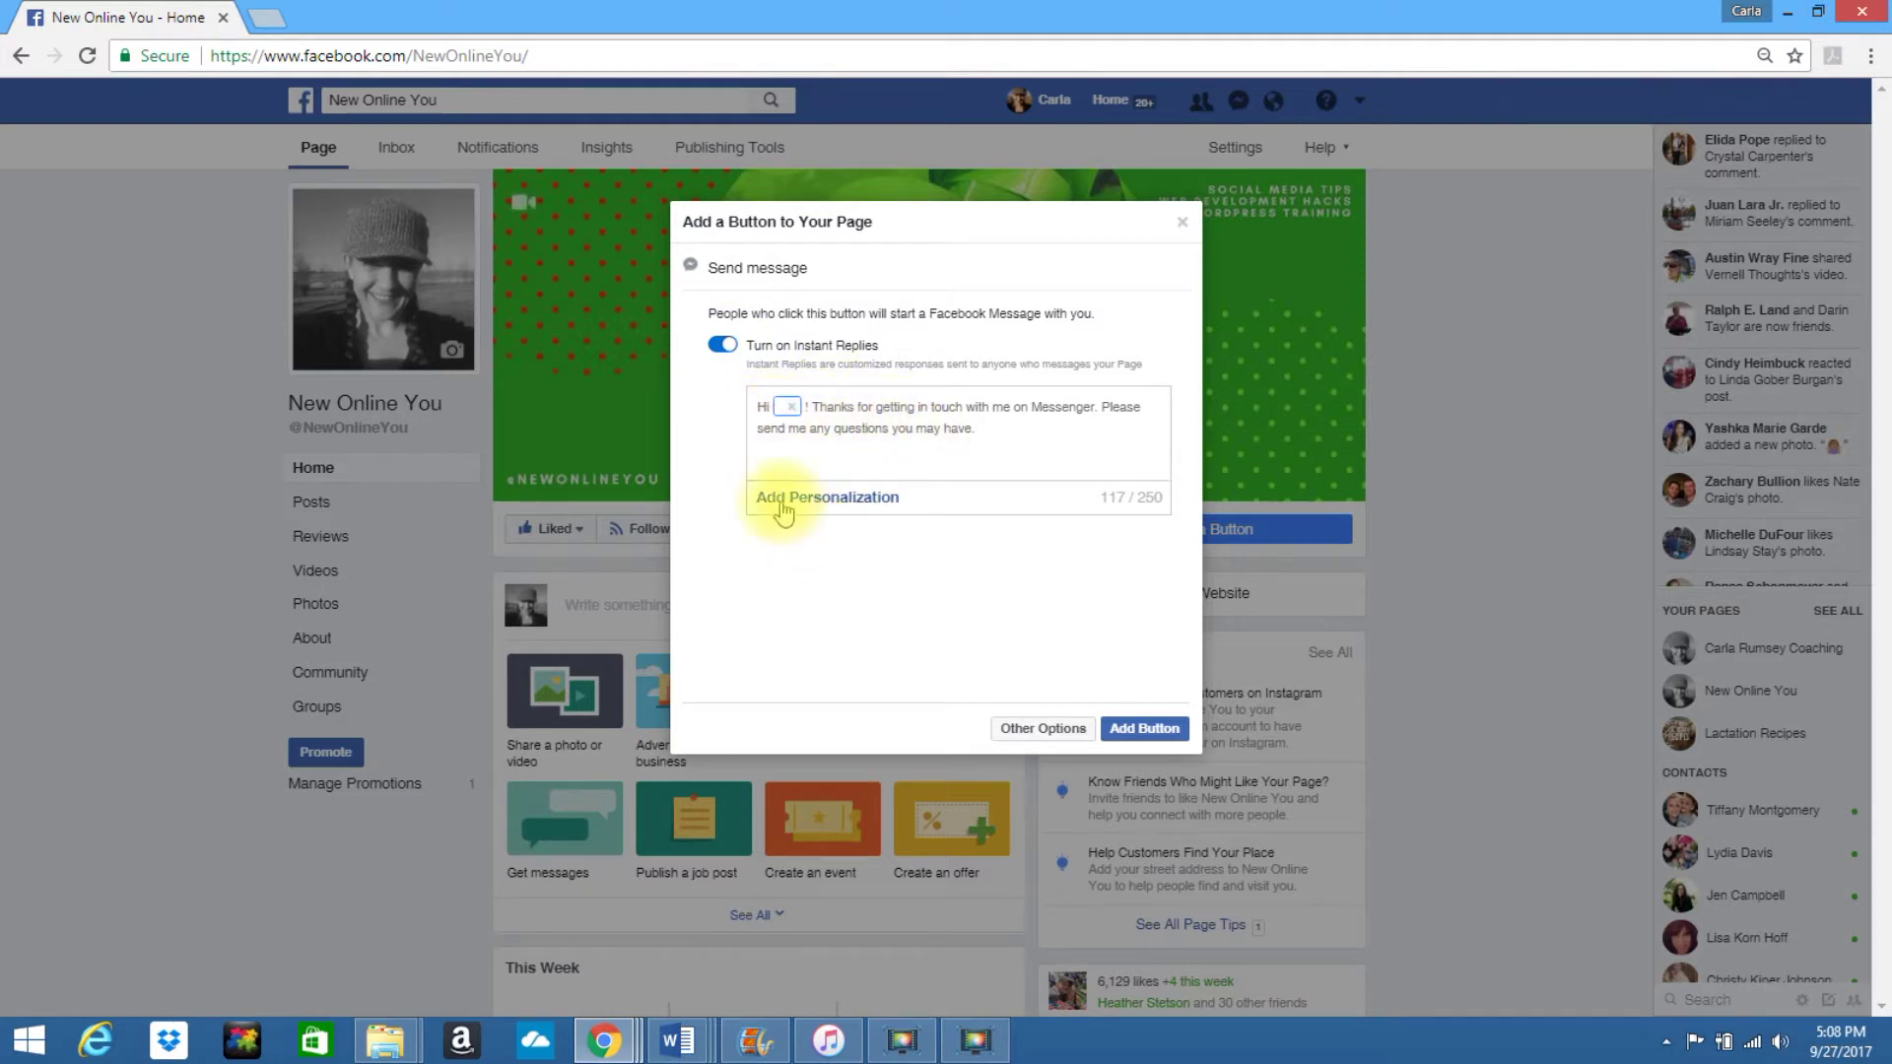
pyautogui.click(815, 501)
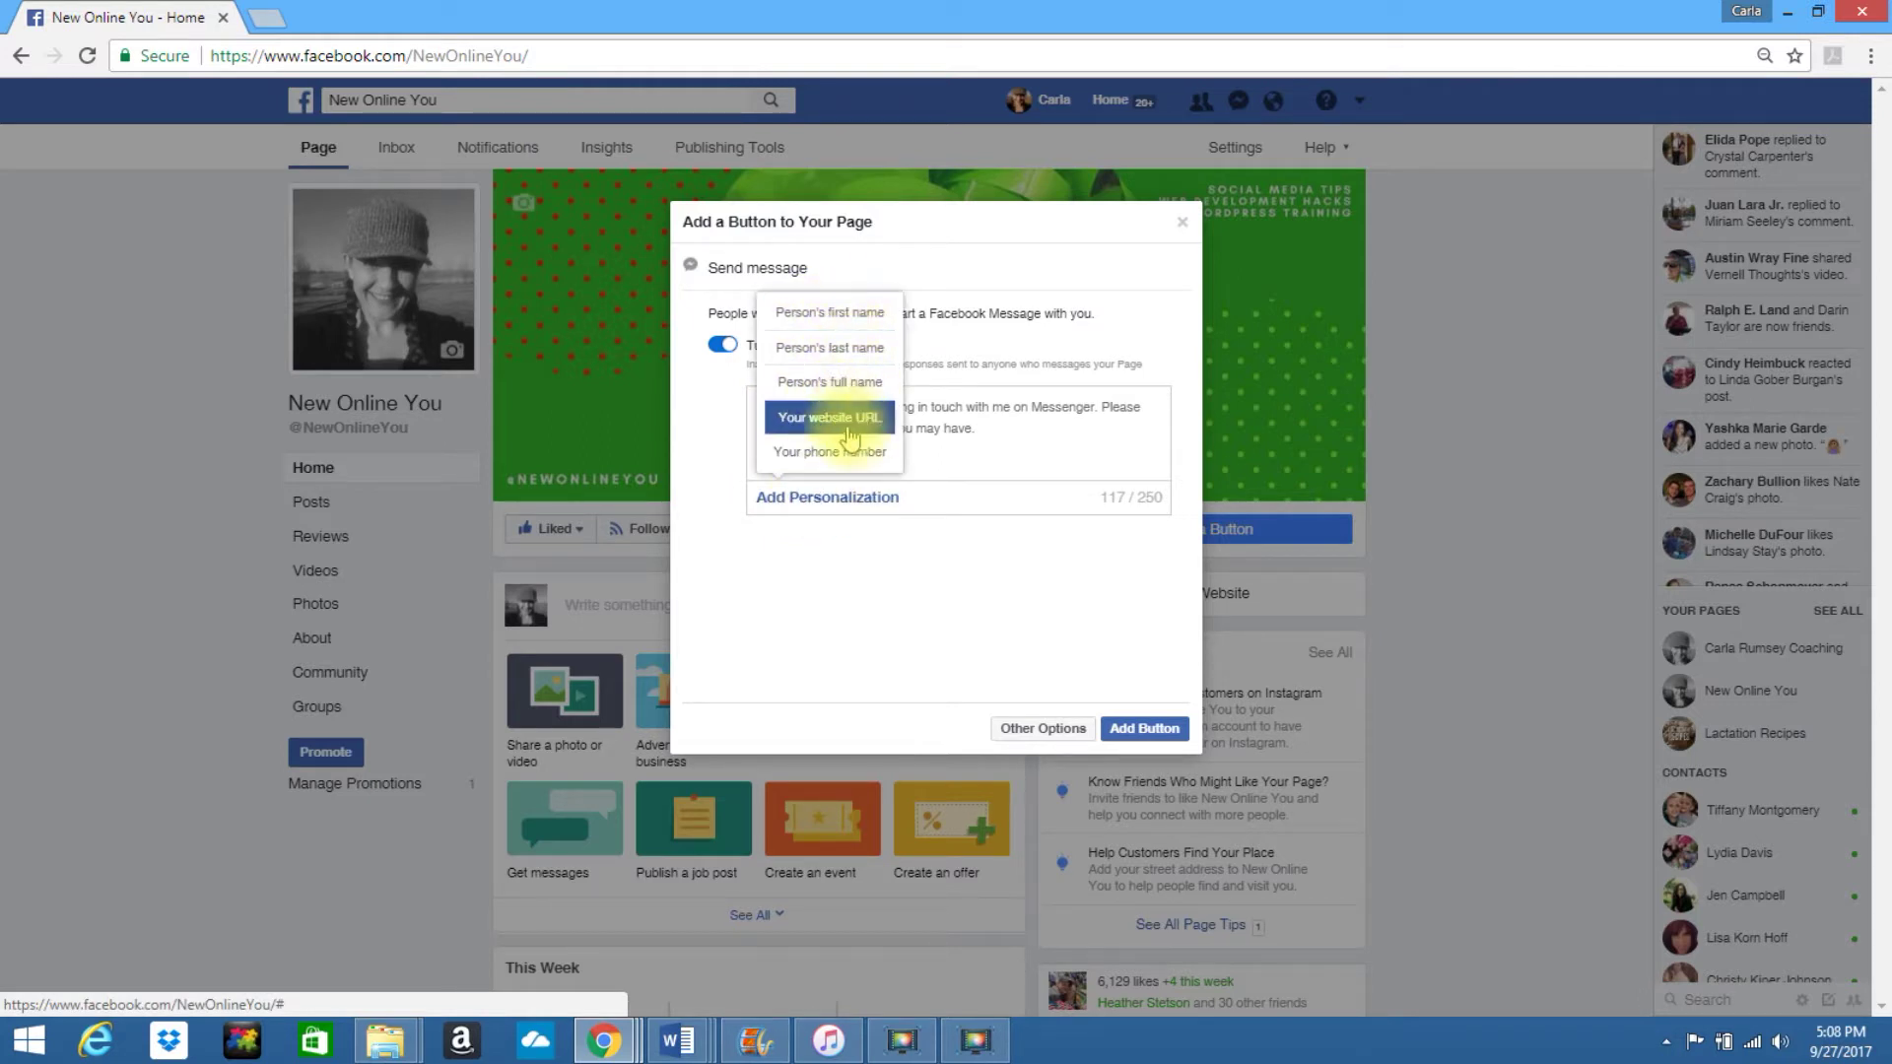
pyautogui.click(863, 495)
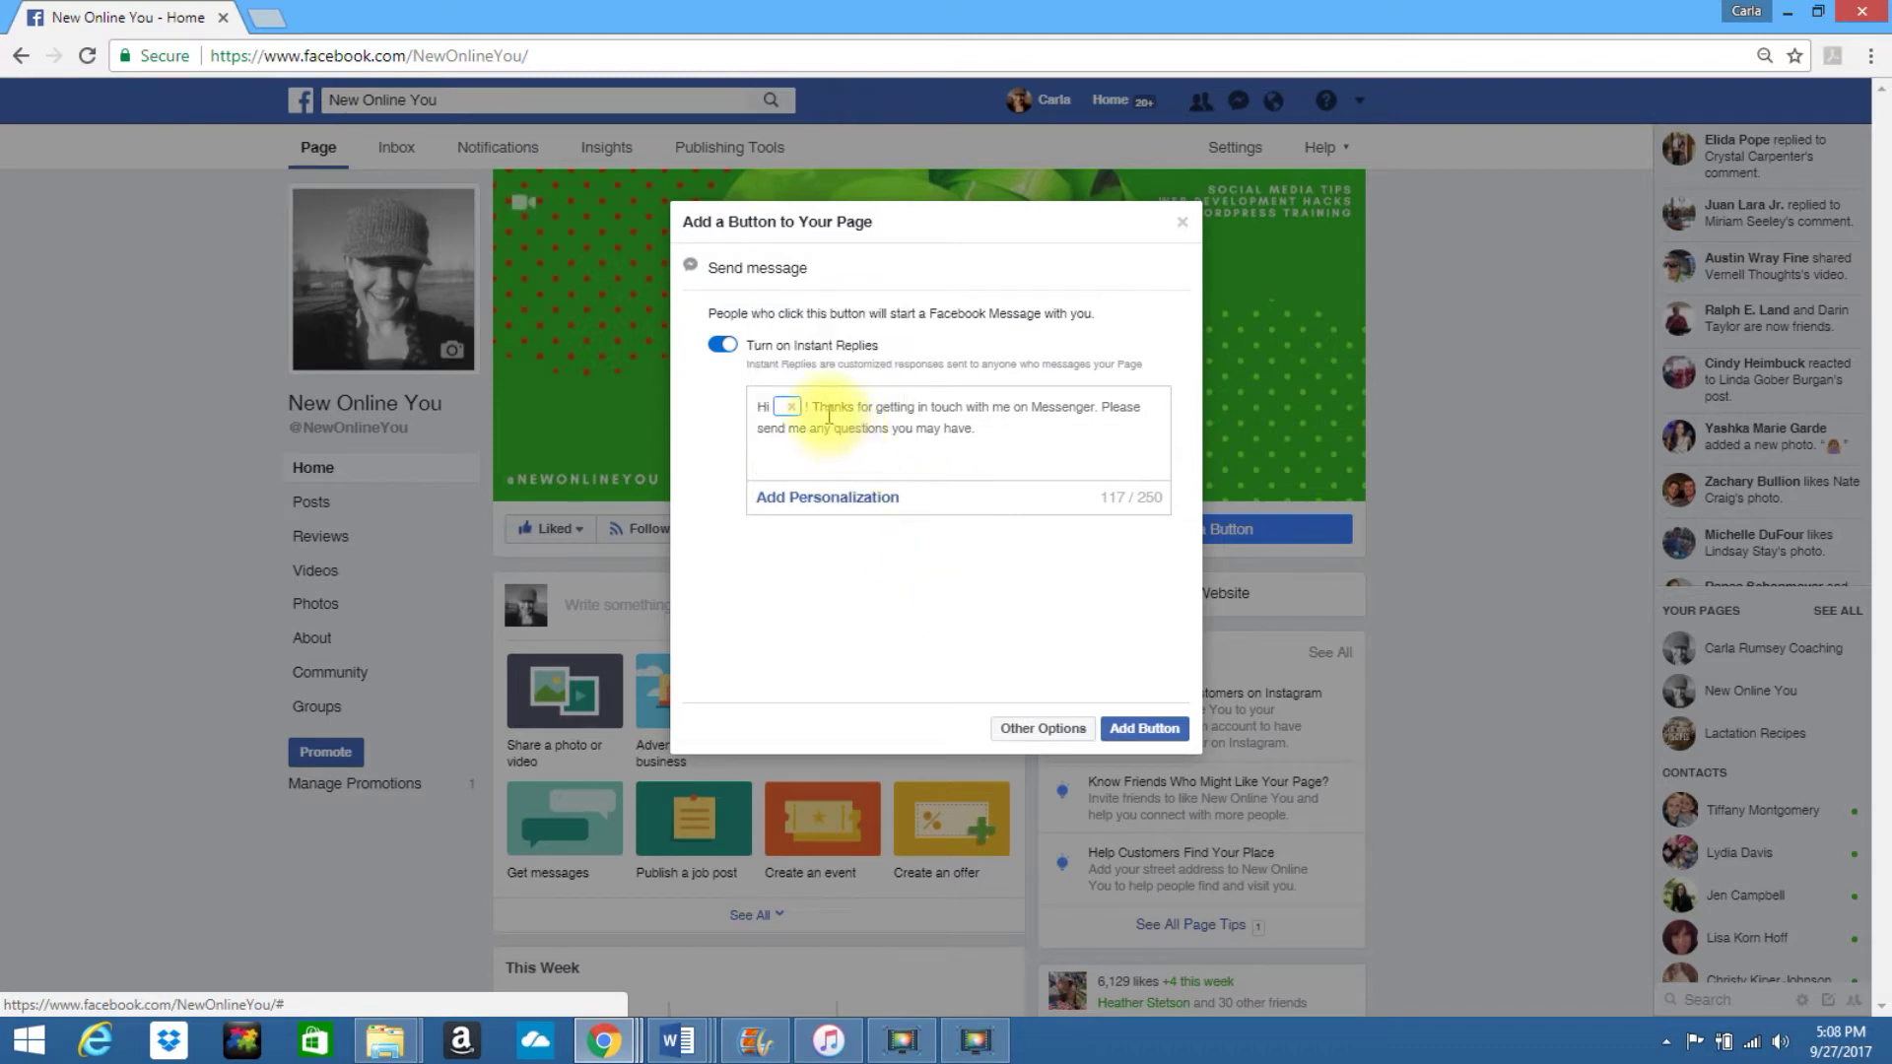
pyautogui.click(1136, 734)
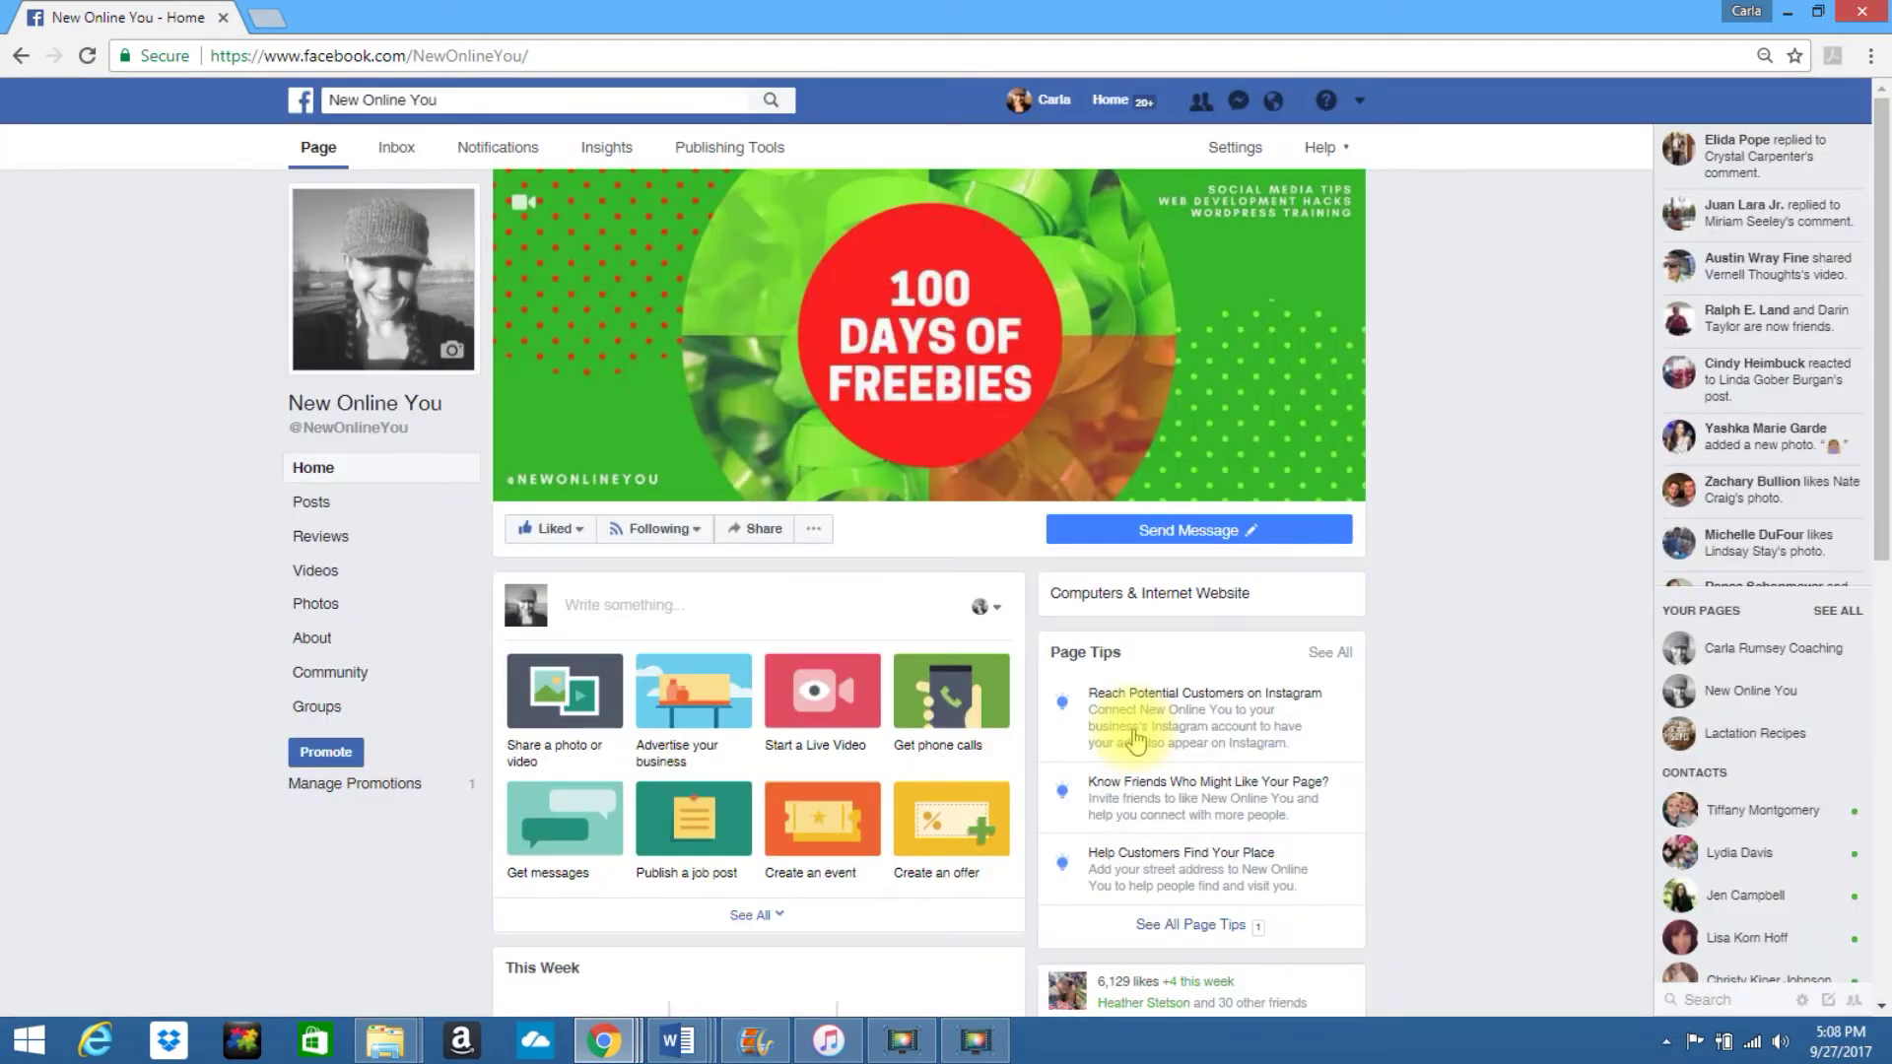
# - Test the Send Message button and scroll the Messenger chat to see the instant reply
pyautogui.click(1250, 532)
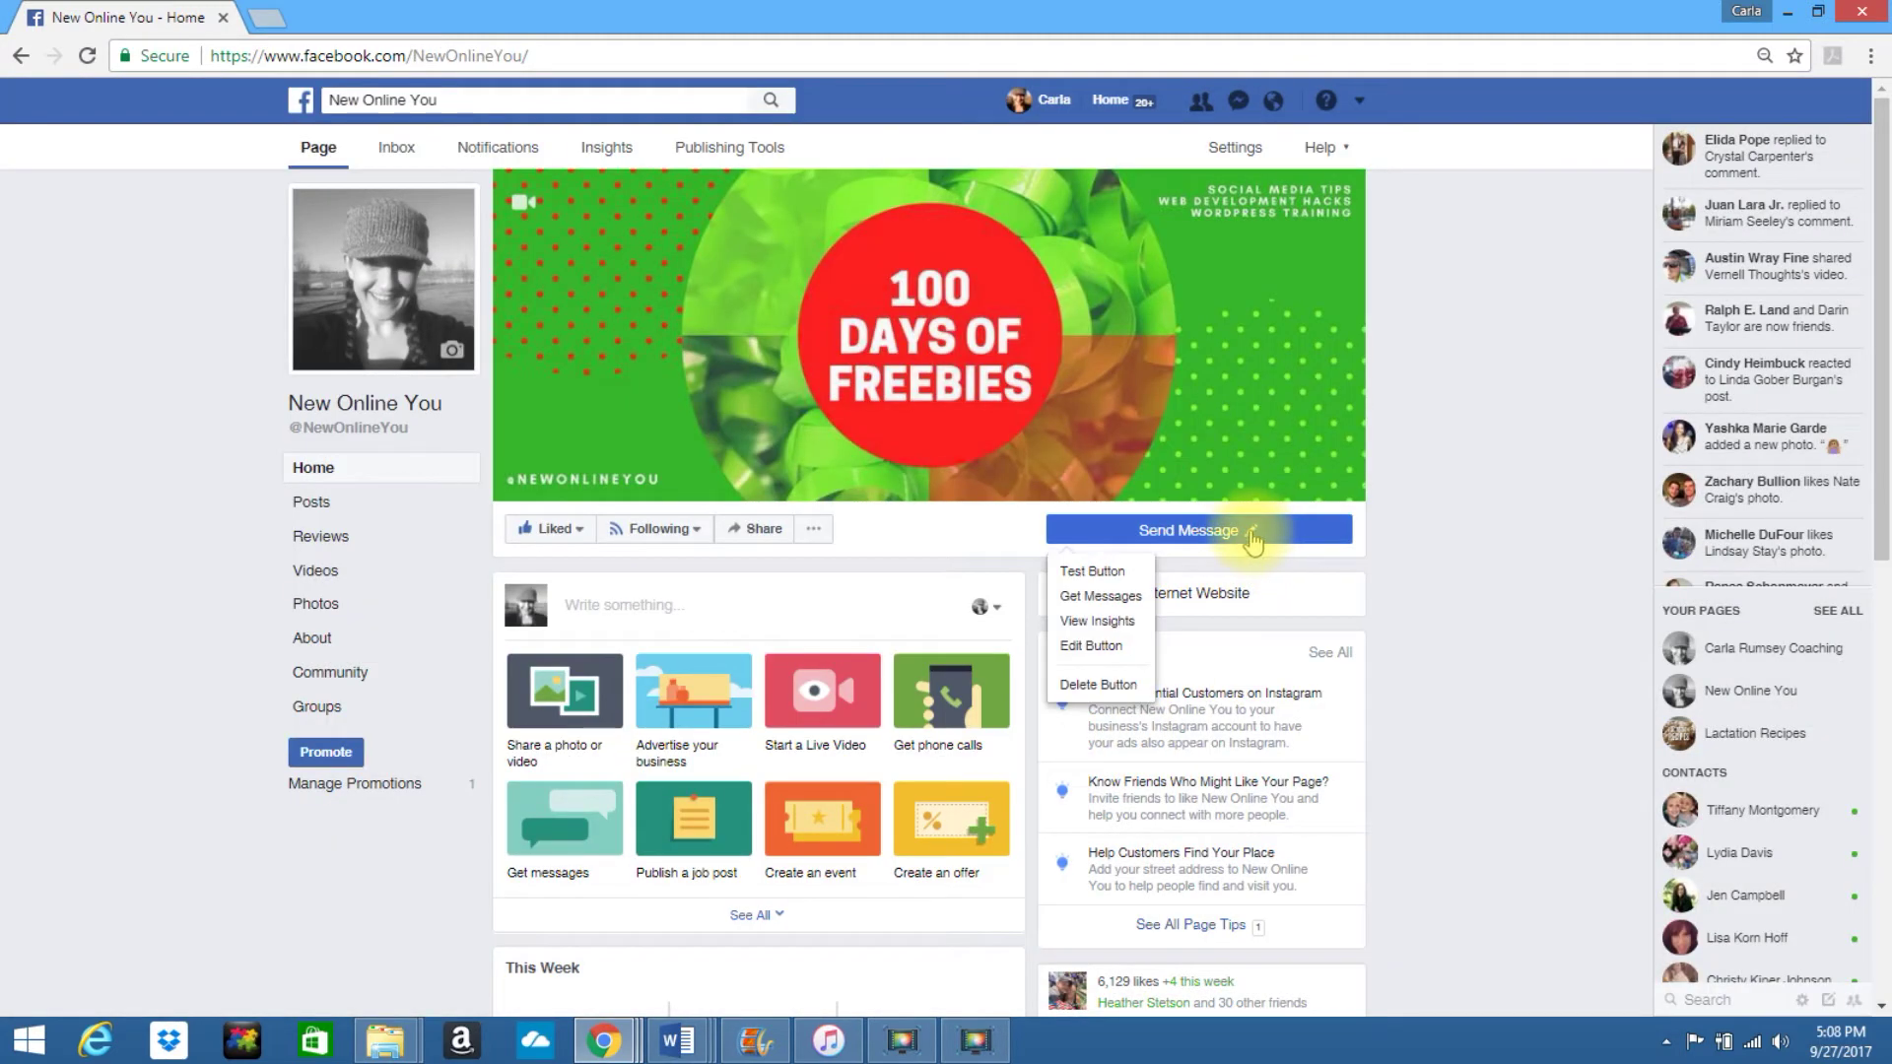
pyautogui.click(1251, 532)
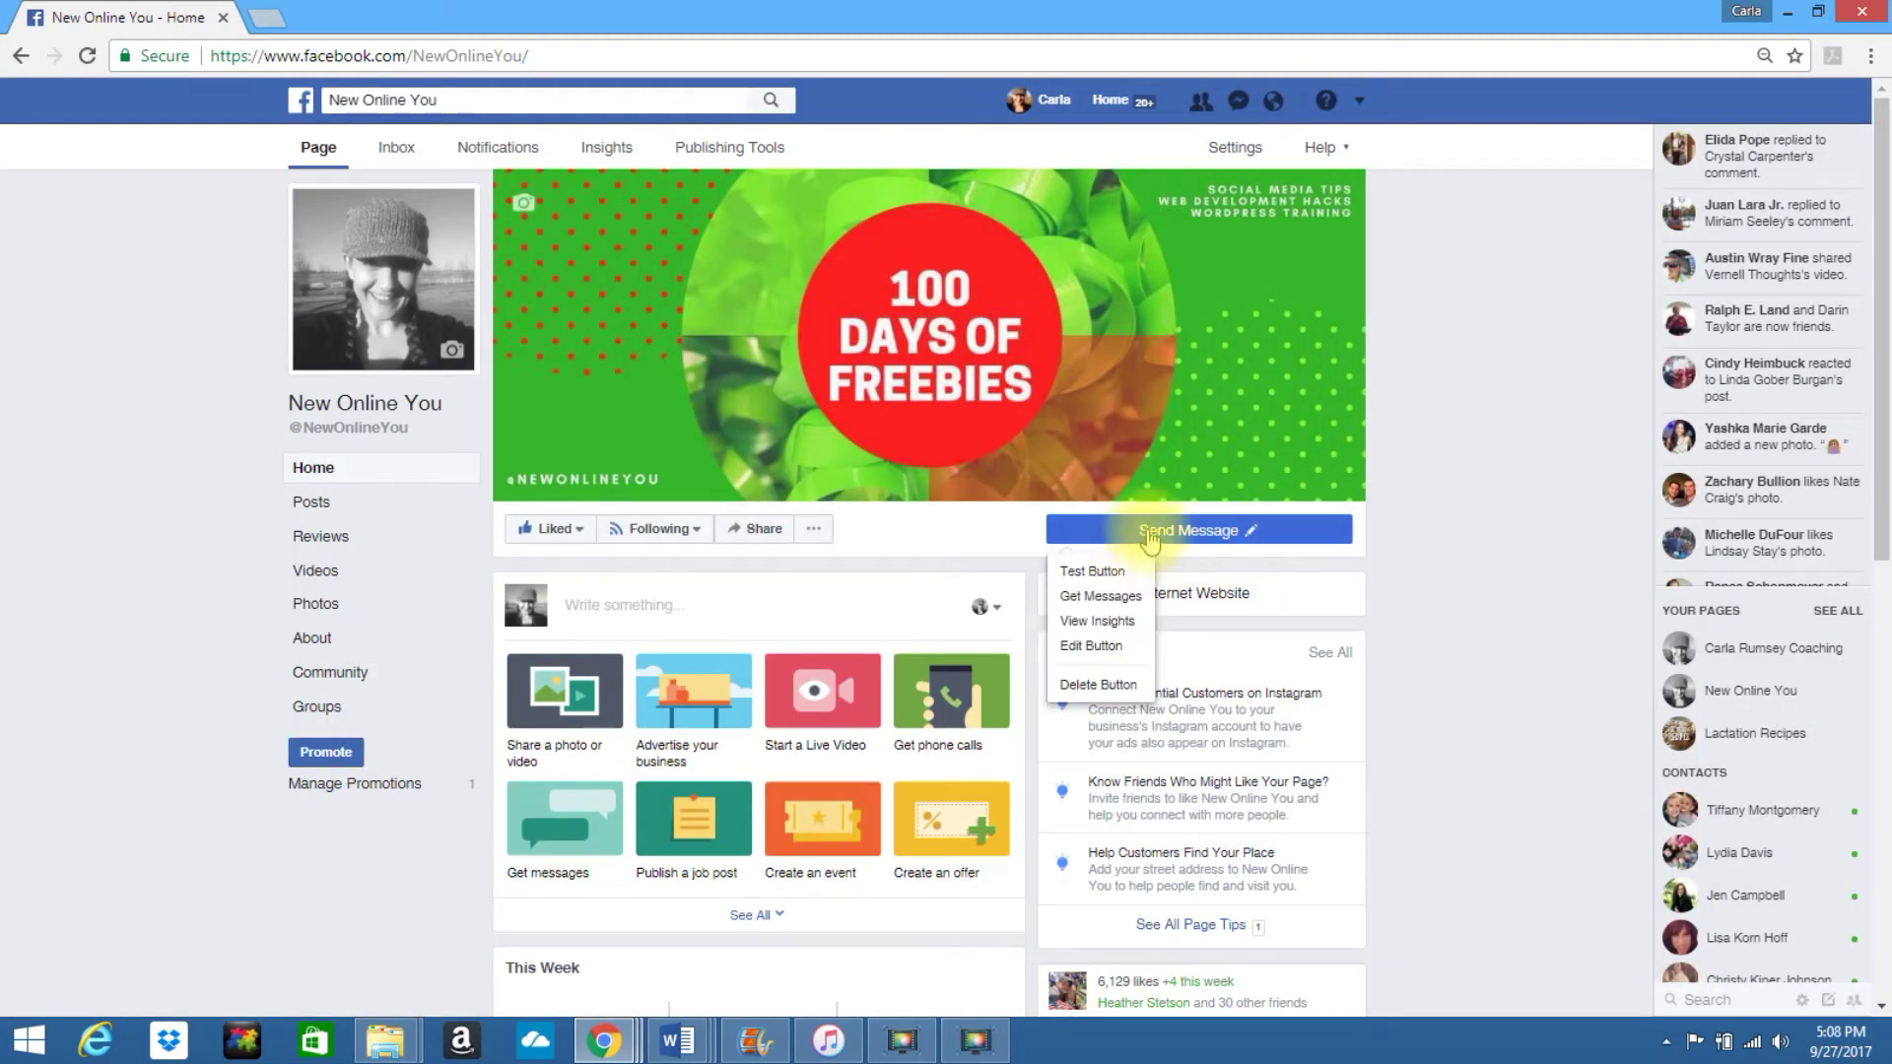
pyautogui.click(1113, 572)
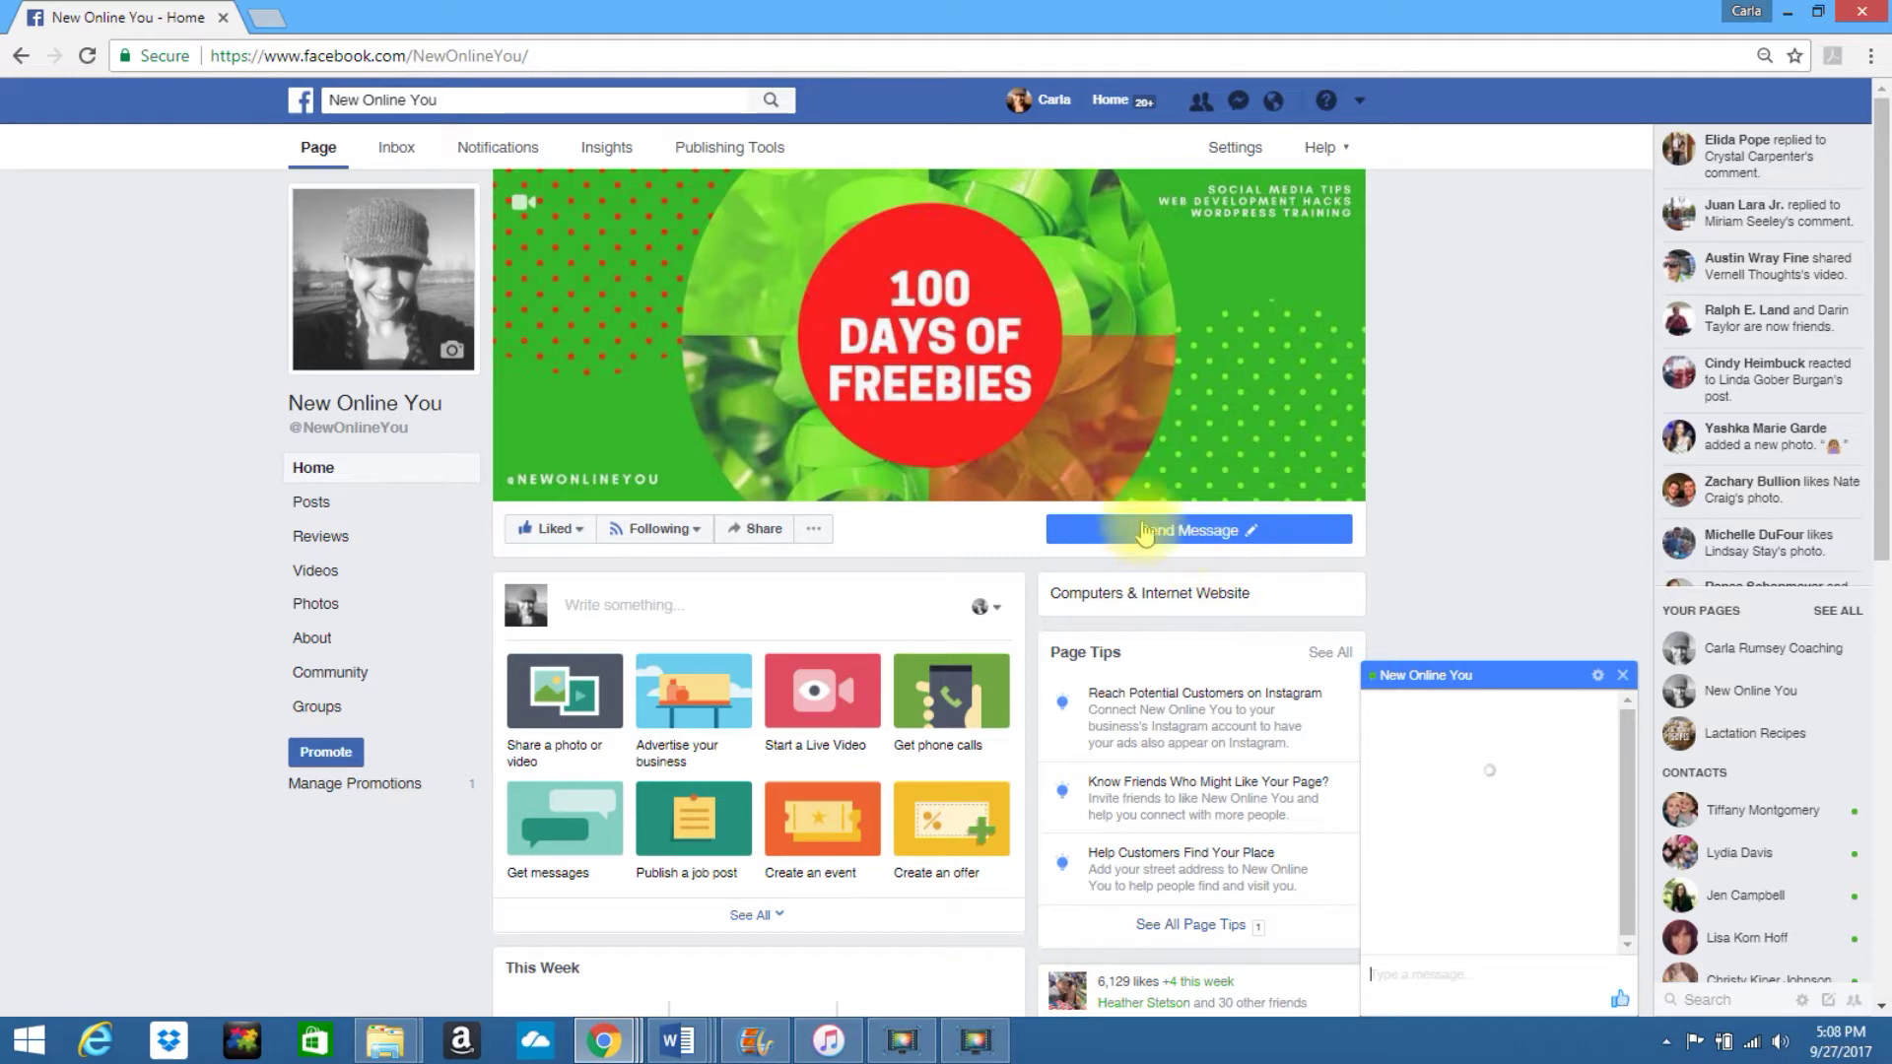
pyautogui.click(1133, 530)
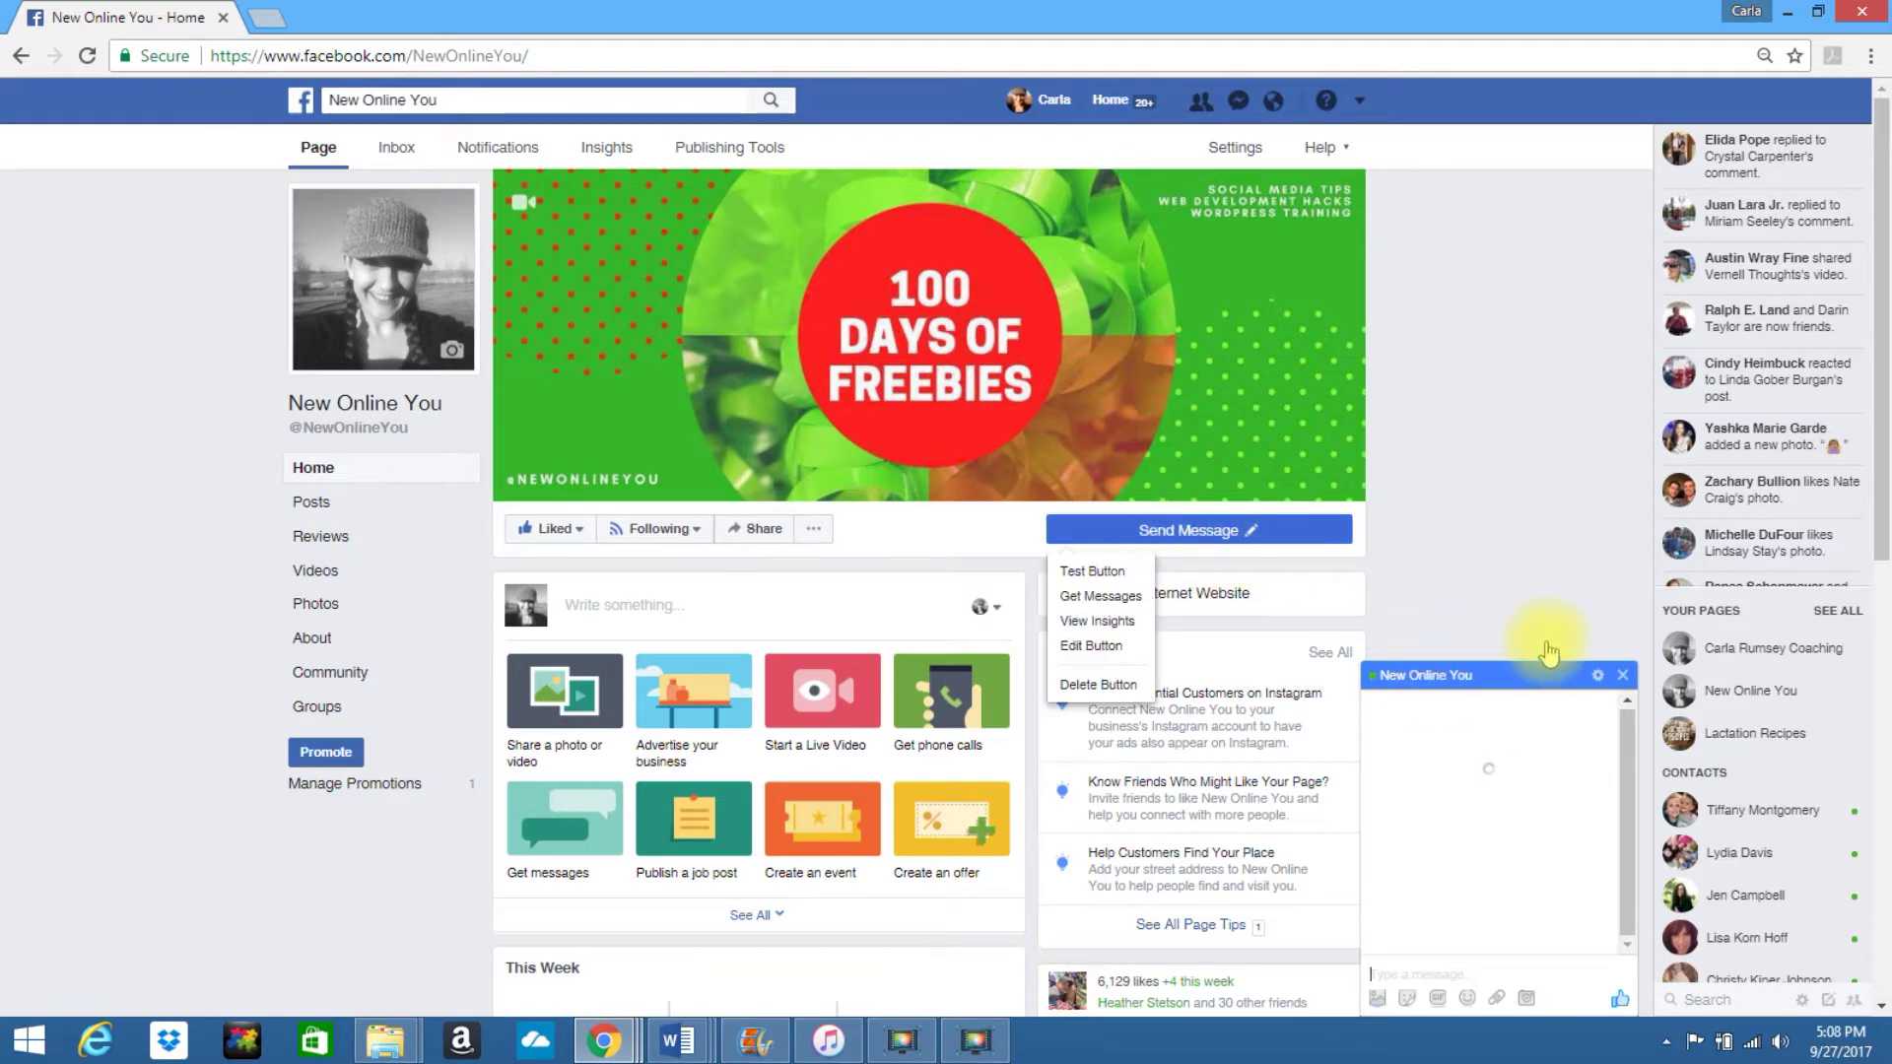
pyautogui.click(1557, 609)
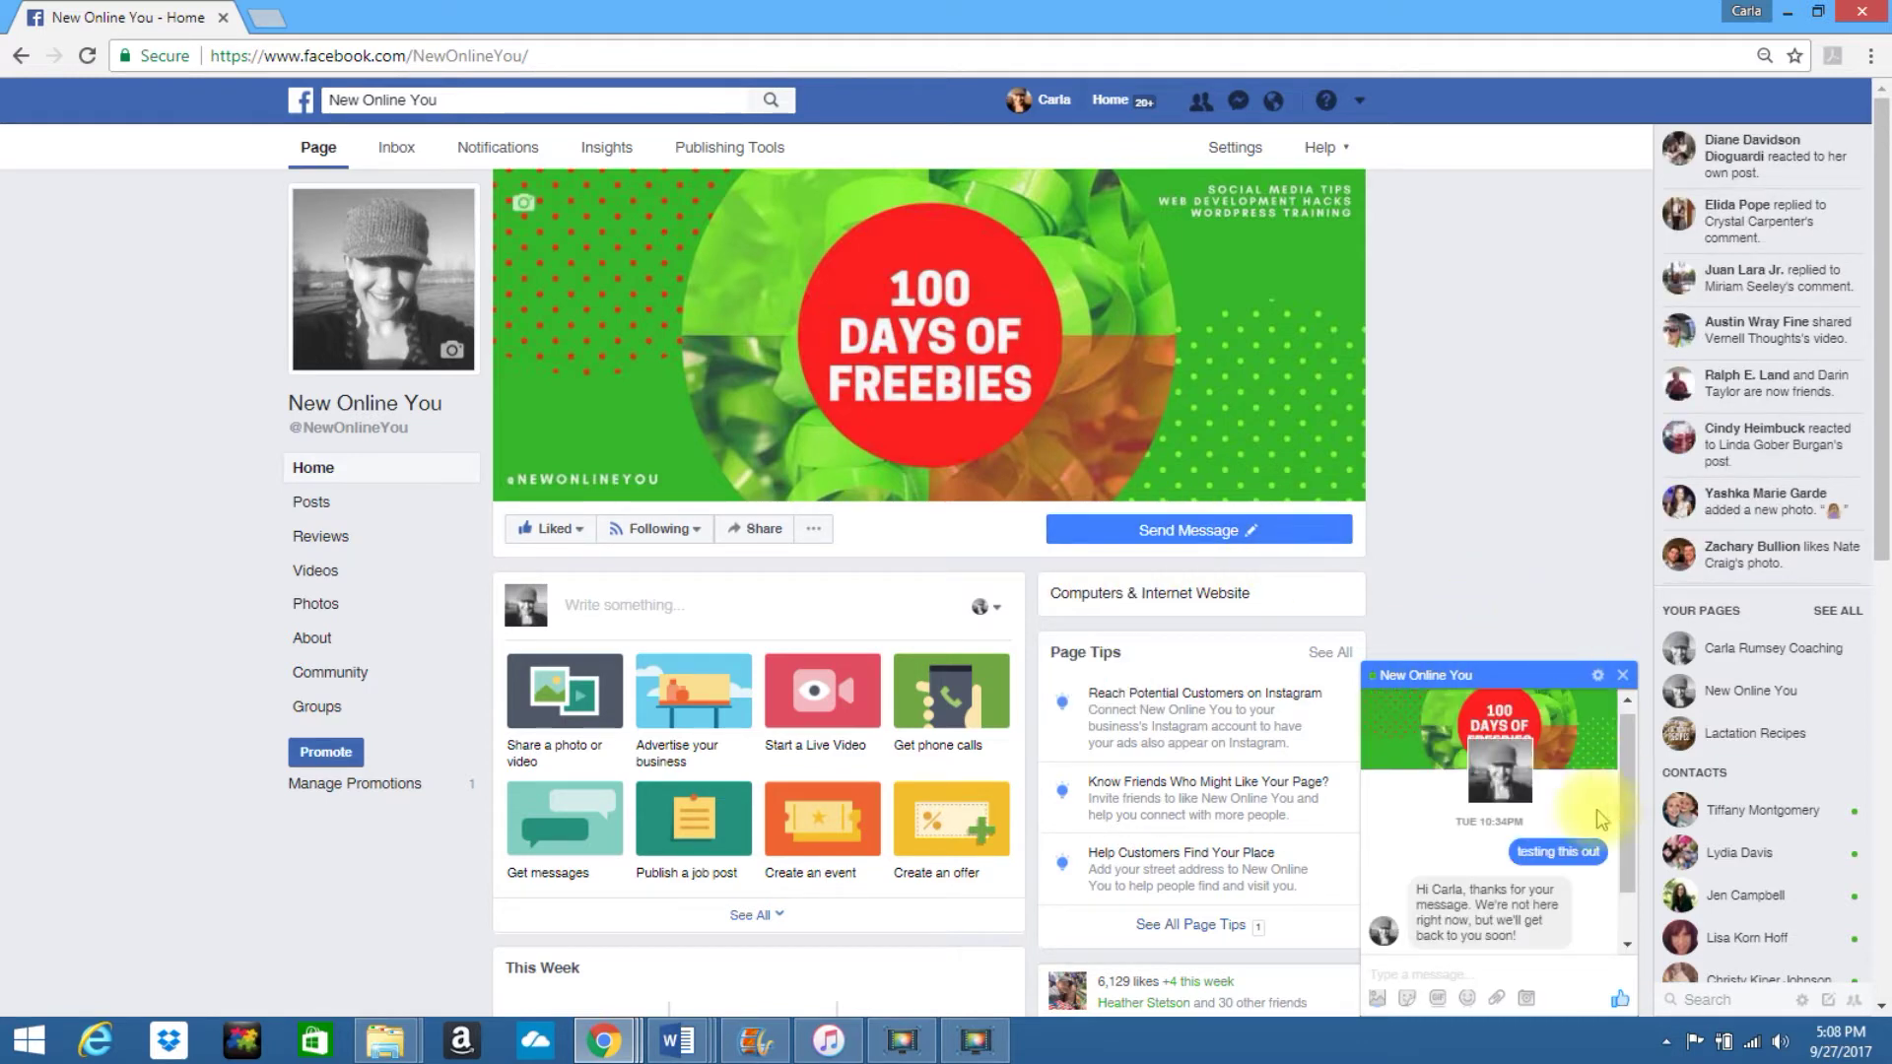
pyautogui.click(1624, 798)
pyautogui.moveTo(1624, 796); pyautogui.dragTo(1622, 844)
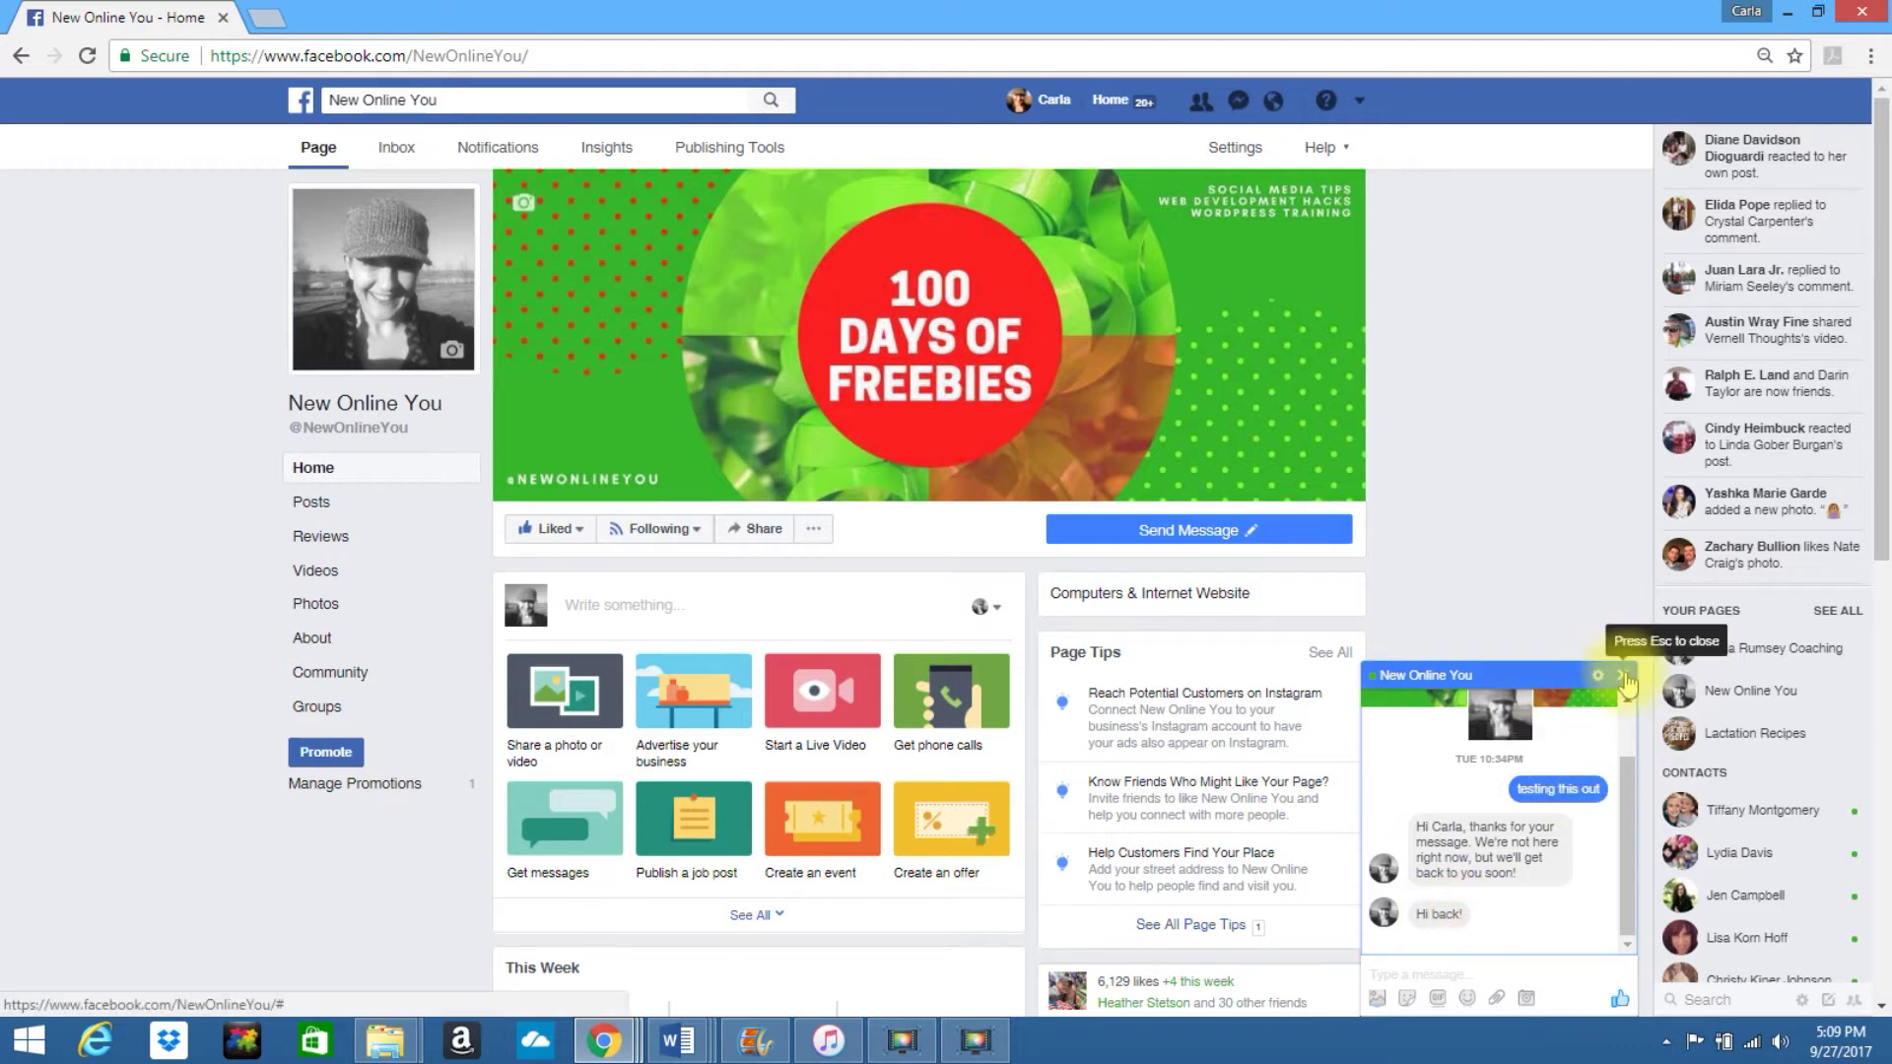
pyautogui.moveTo(1622, 676)
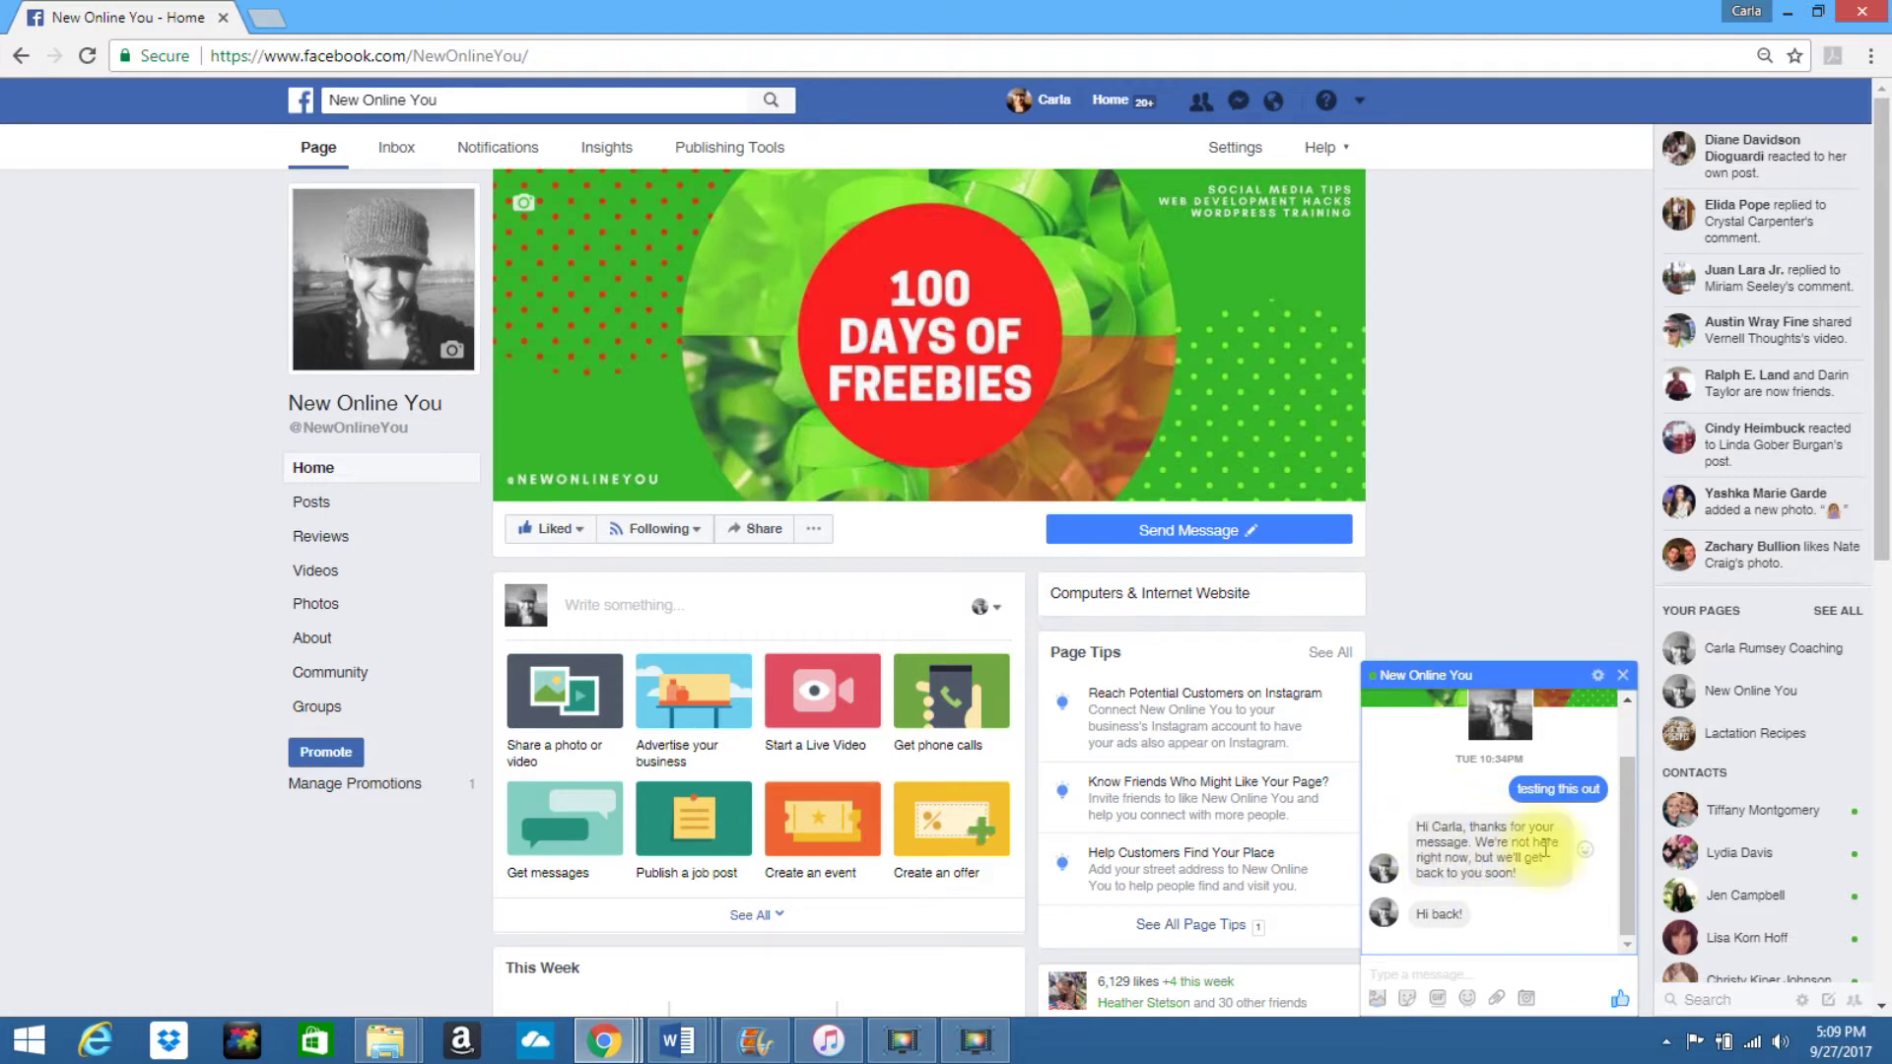
pyautogui.click(1623, 676)
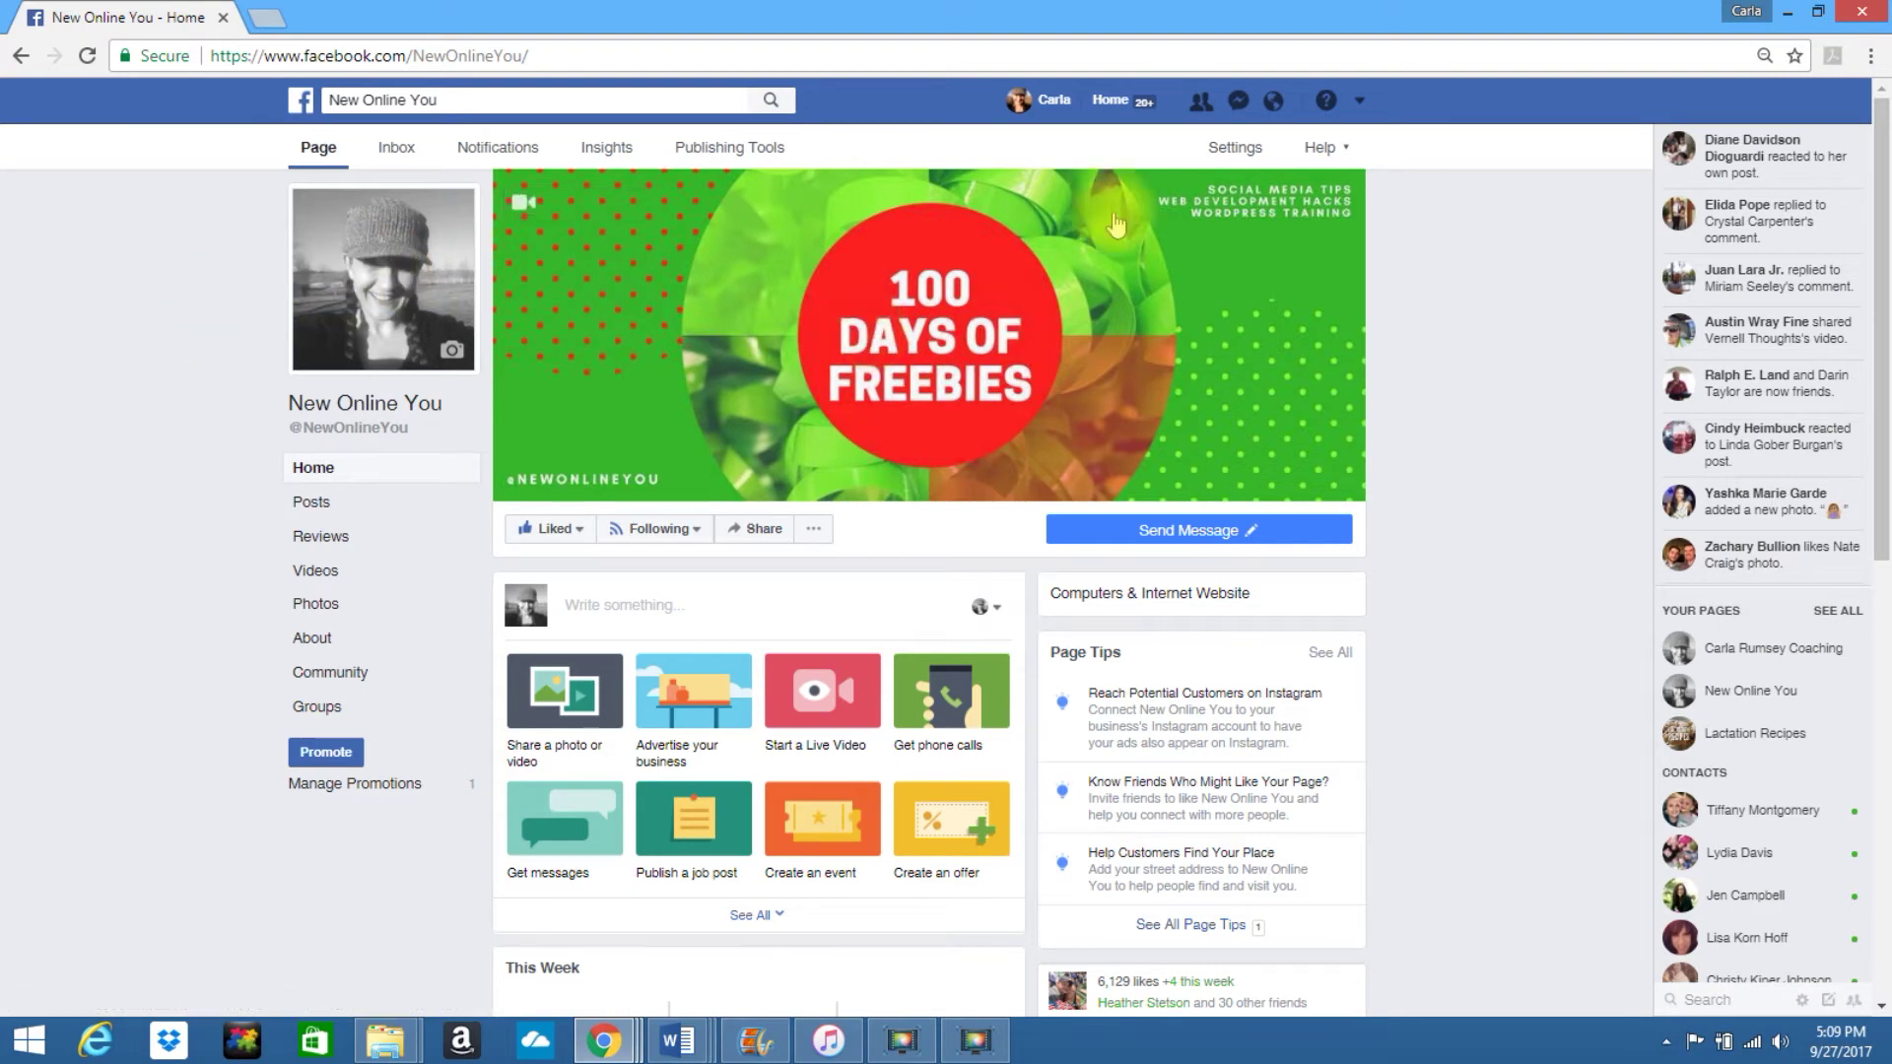
pyautogui.click(1234, 161)
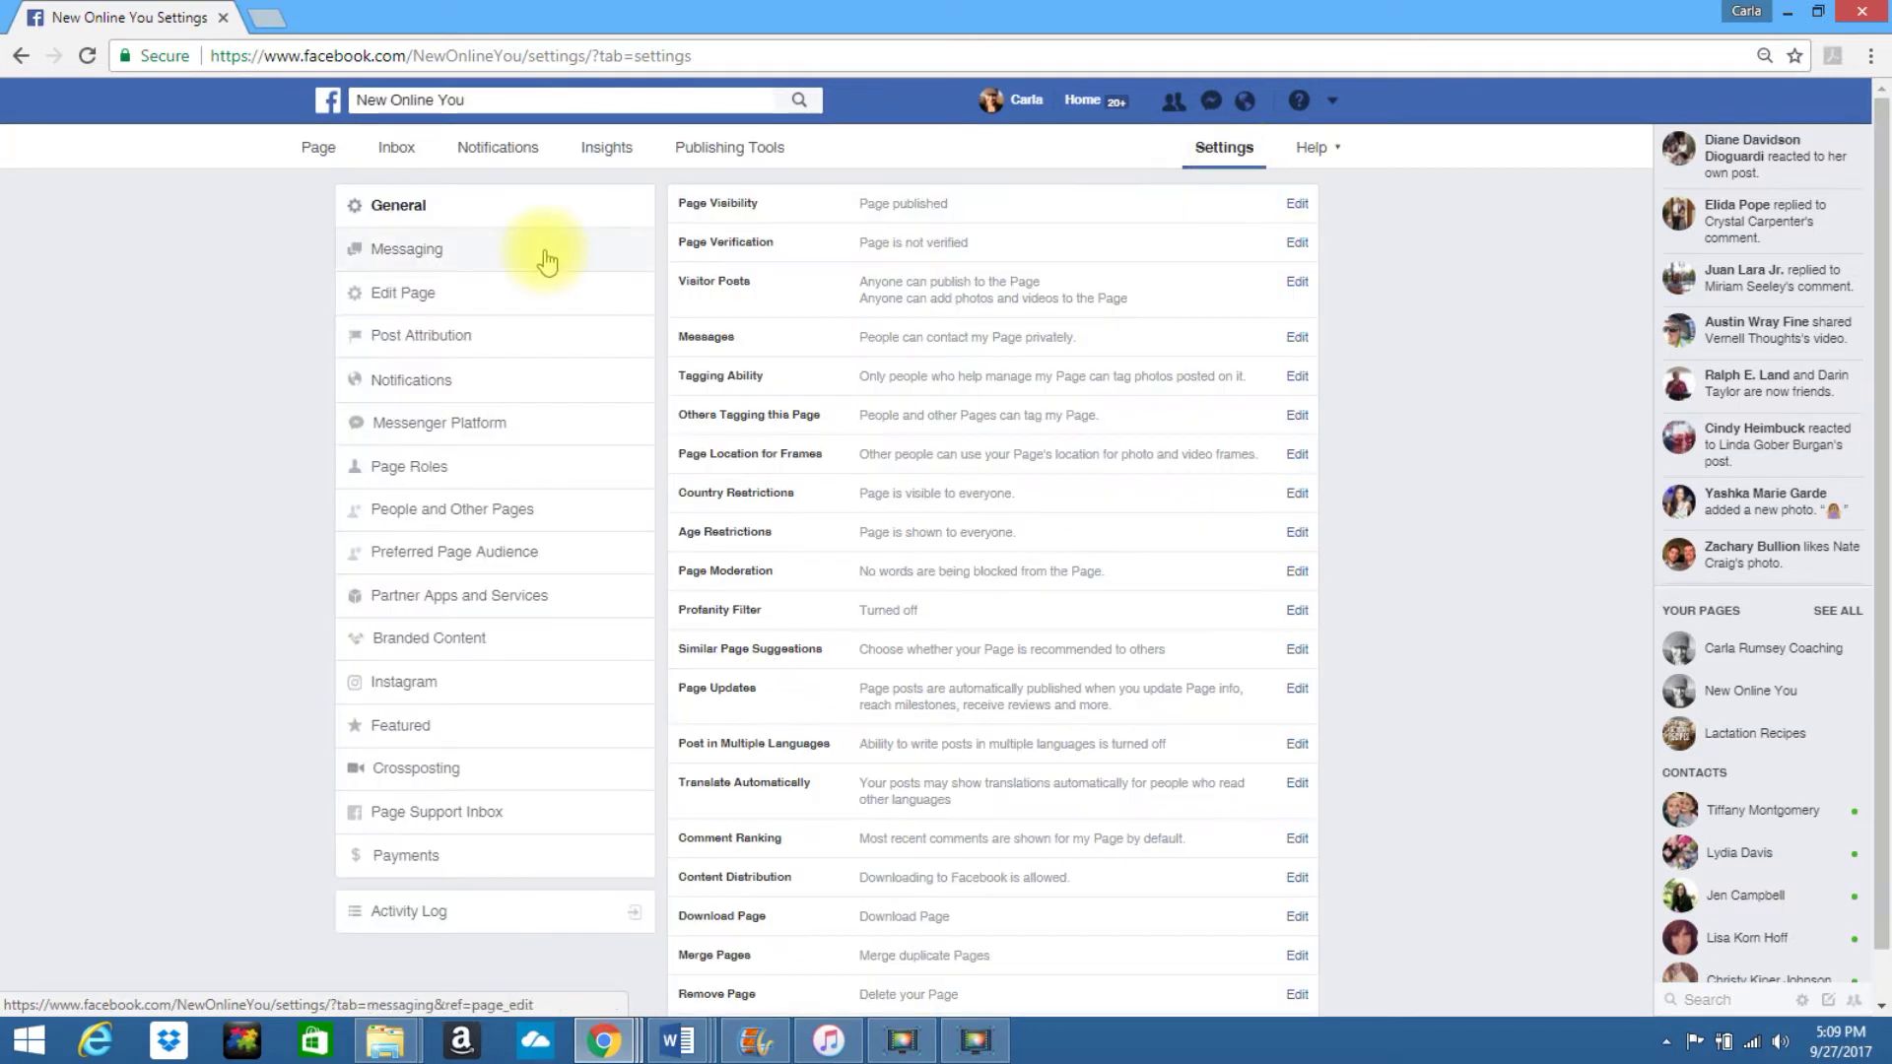
pyautogui.click(437, 259)
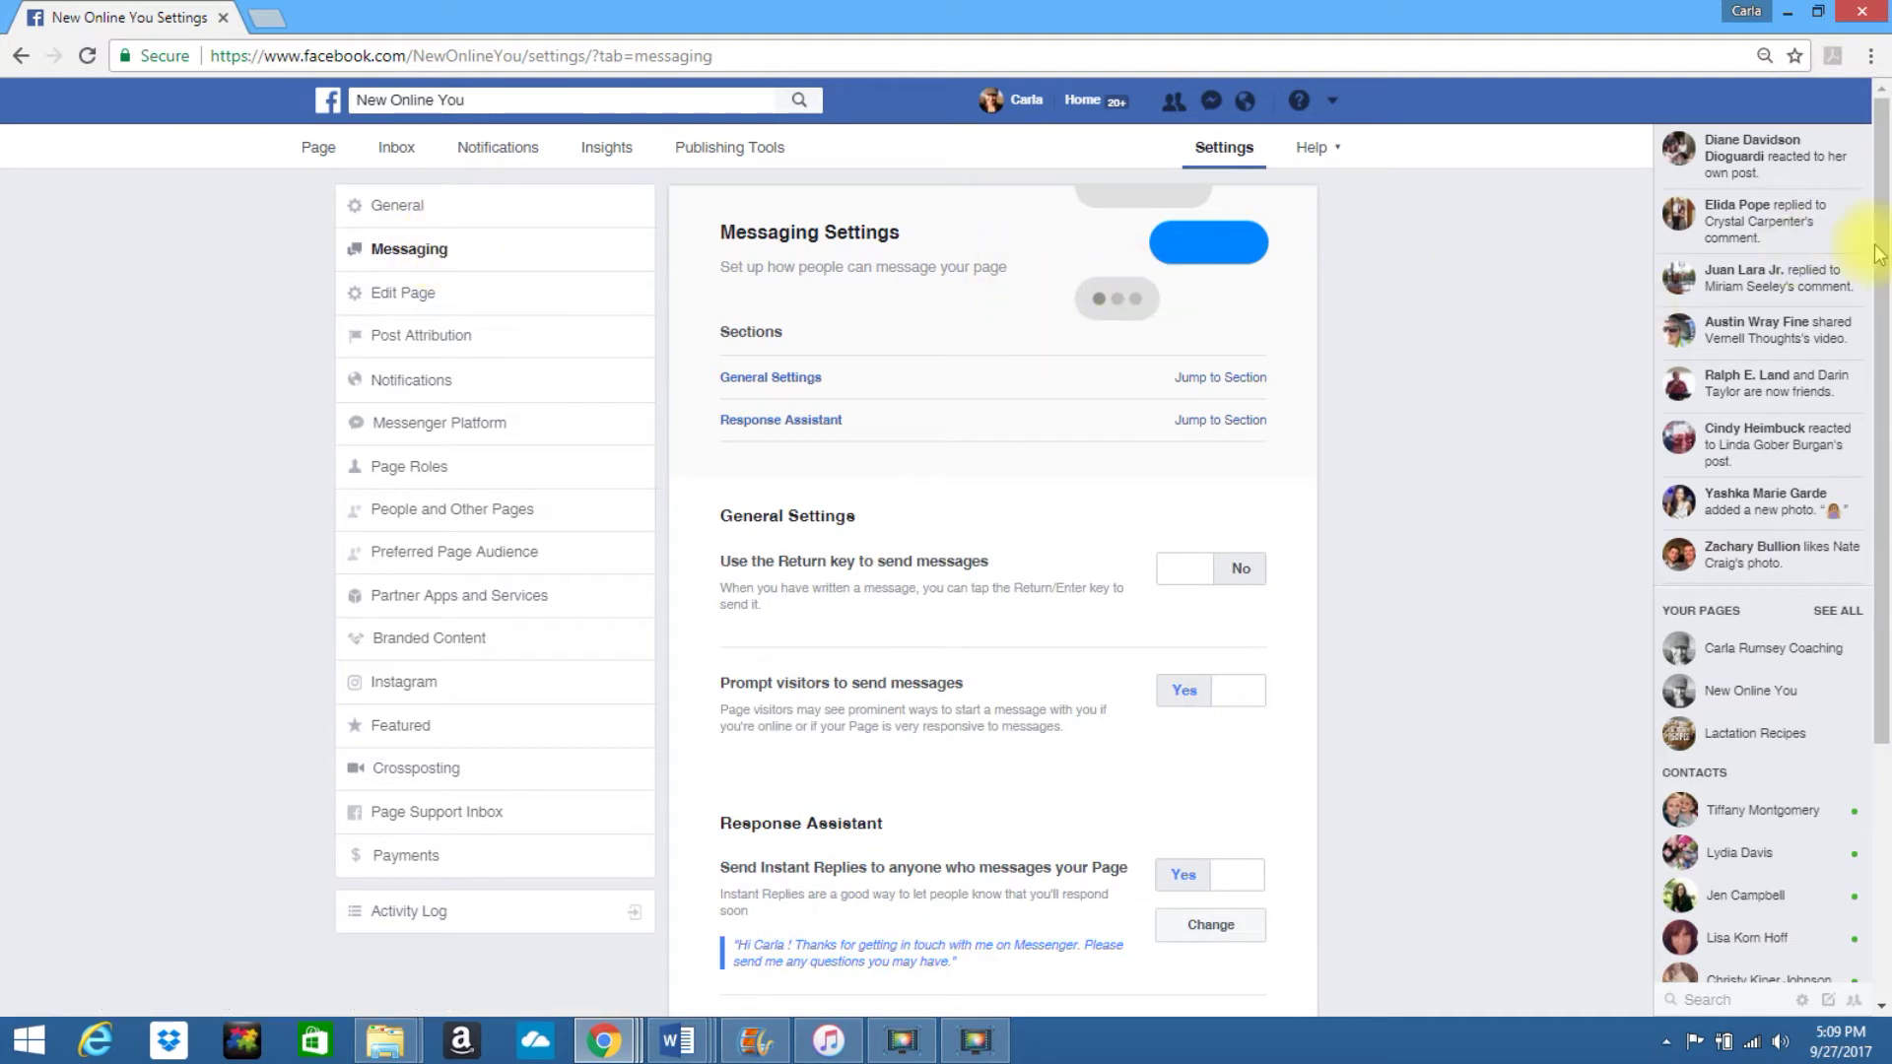
pyautogui.moveTo(1877, 254); pyautogui.dragTo(1882, 441)
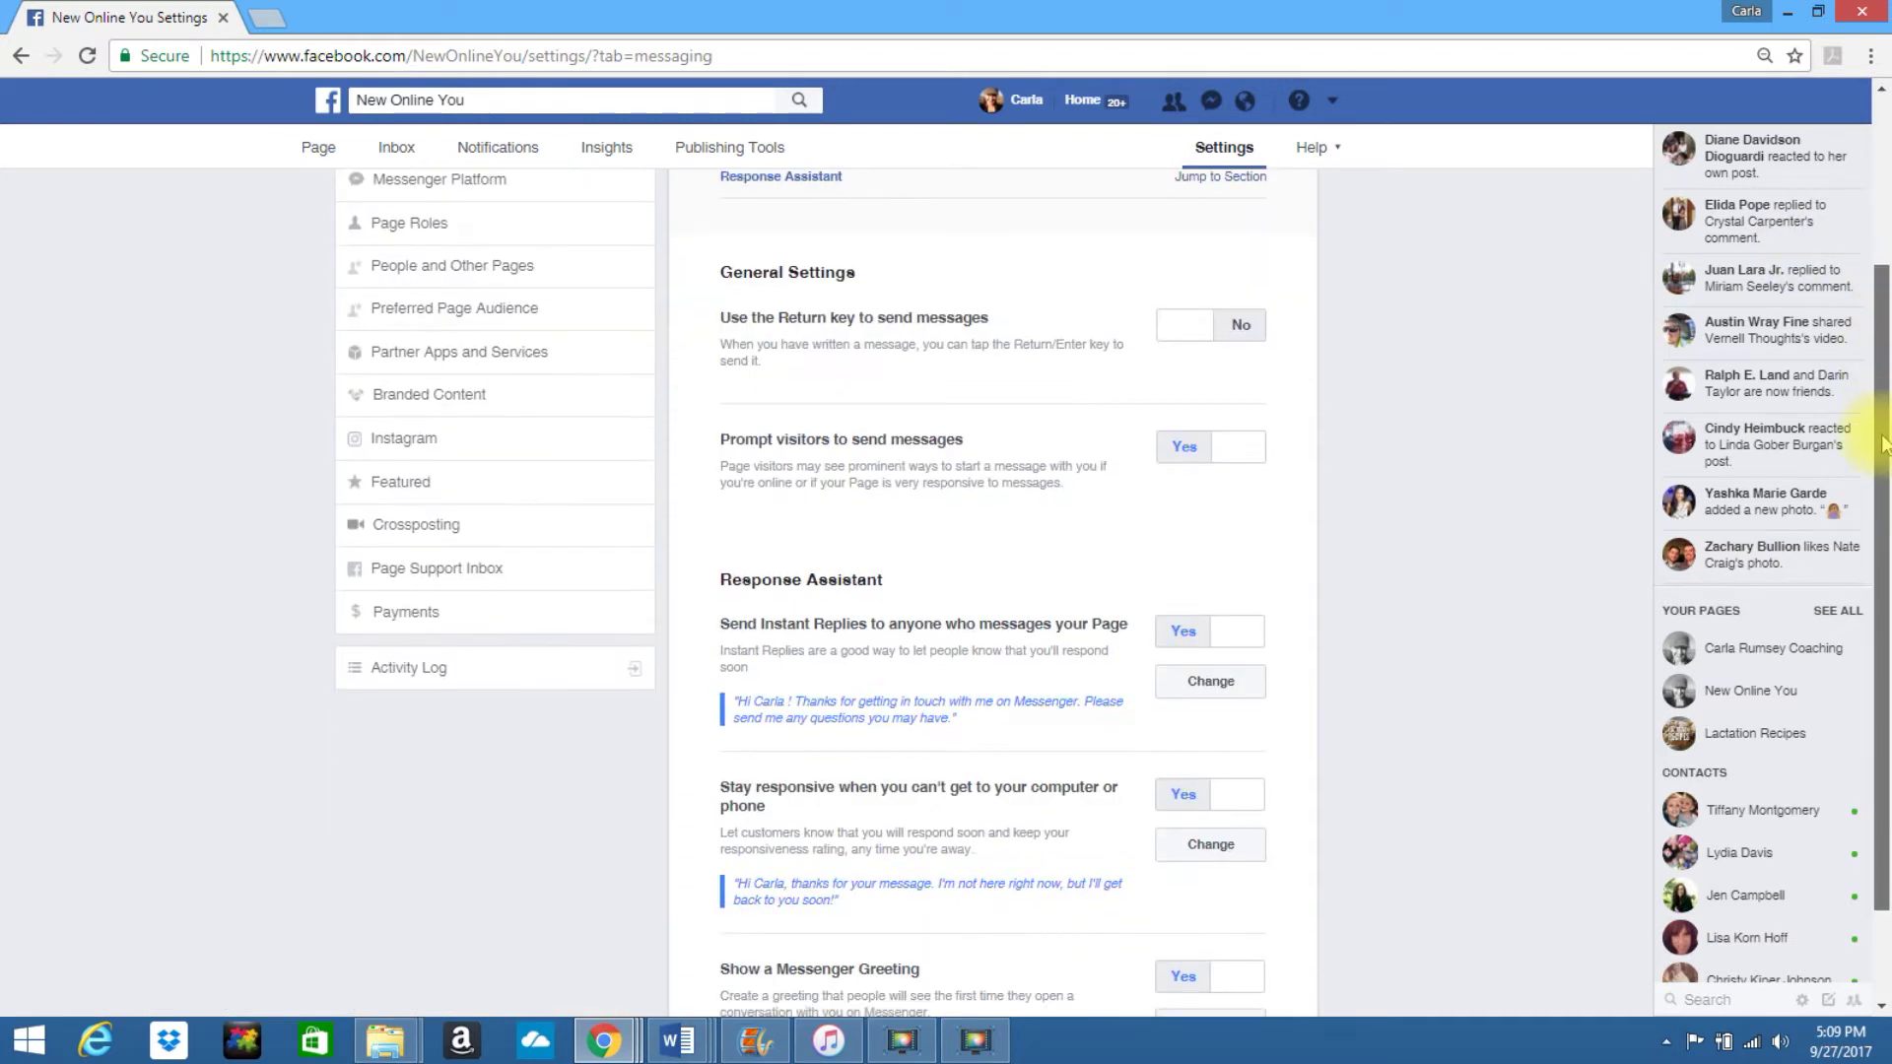
pyautogui.scroll(-1, 1882, 446)
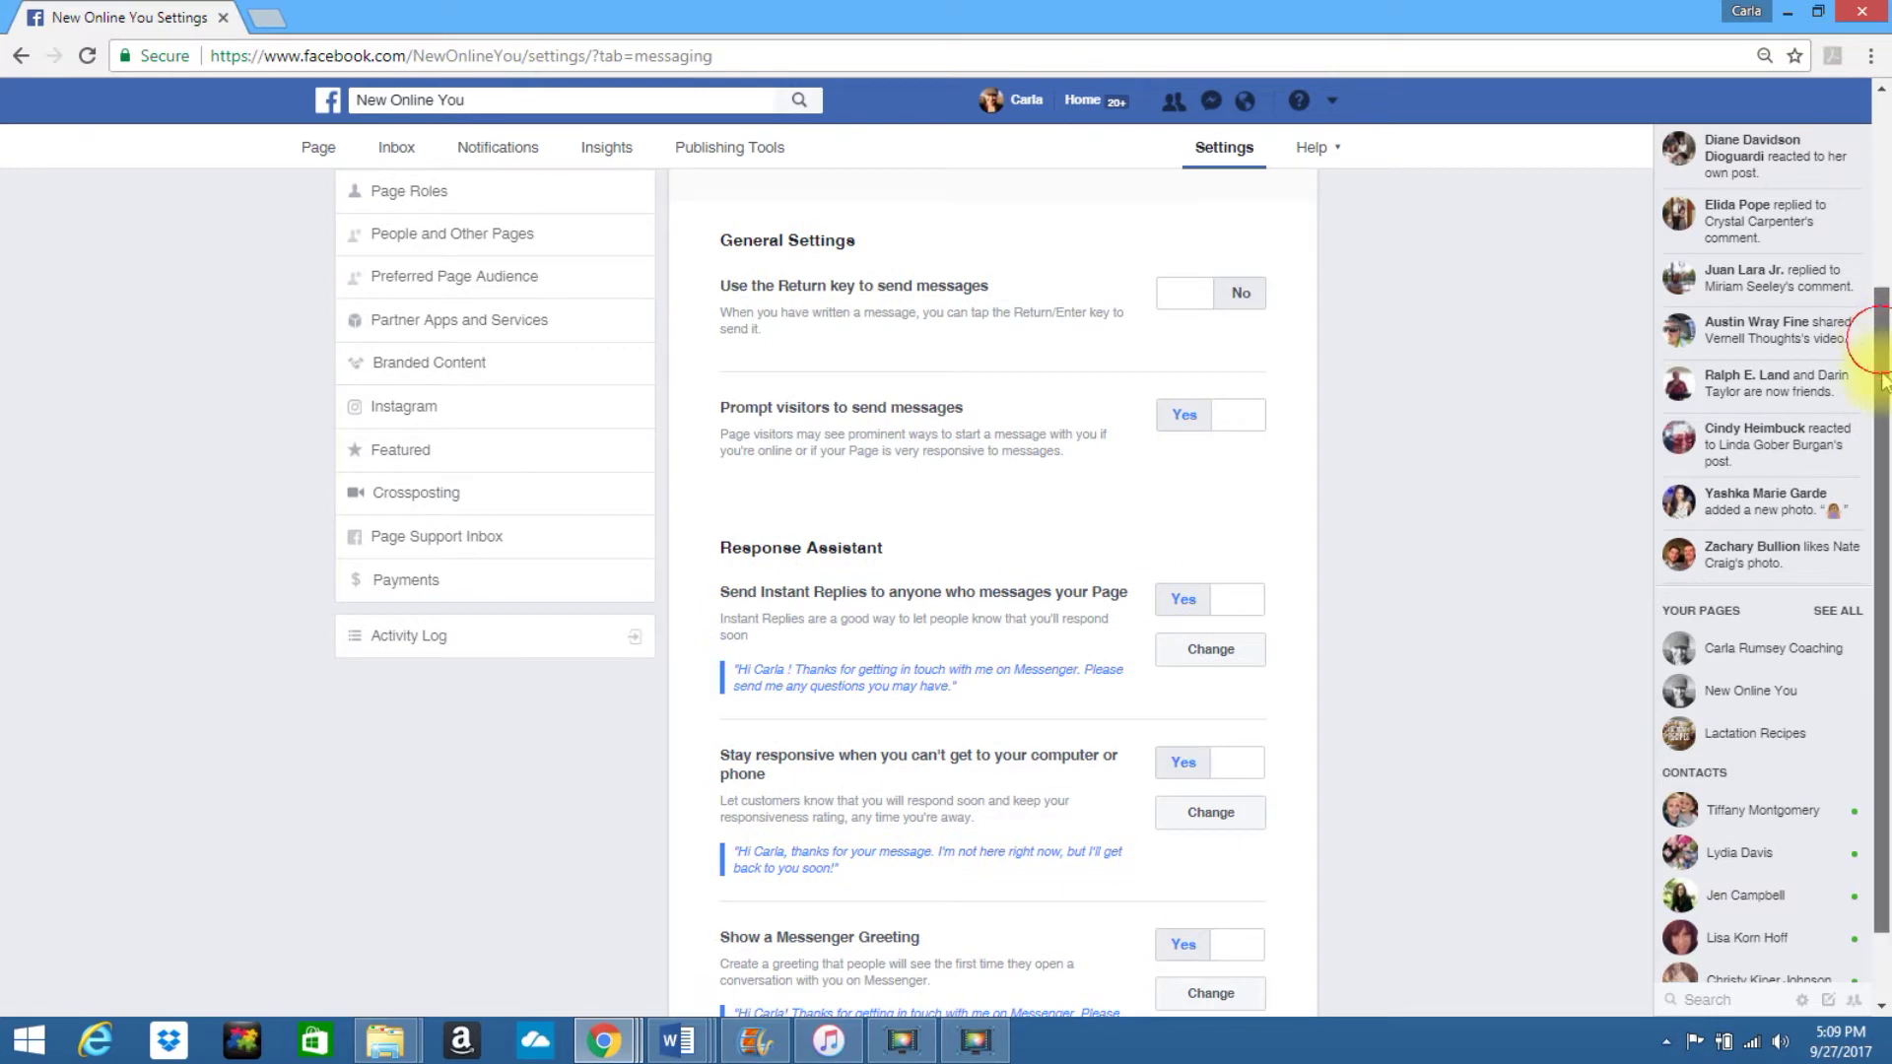
pyautogui.scroll(-1, 1882, 453)
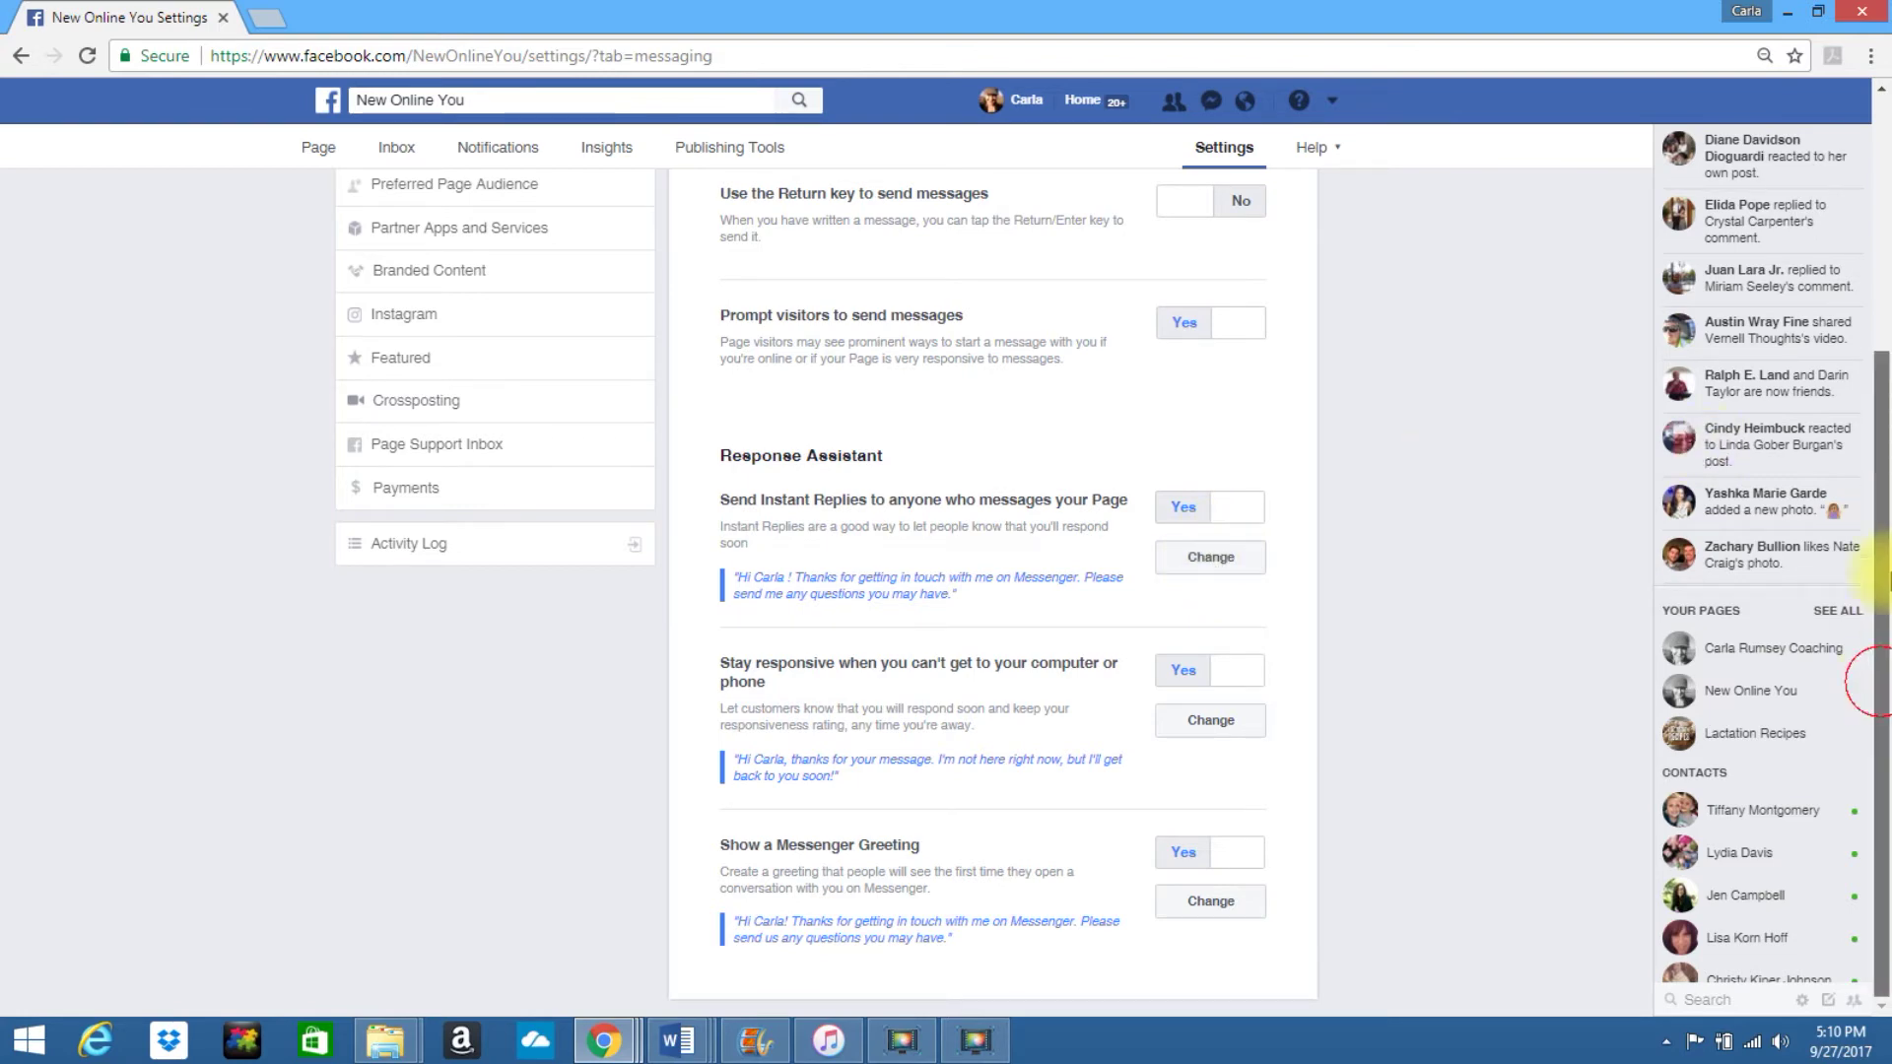
pyautogui.moveTo(1884, 517); pyautogui.dragTo(1884, 394)
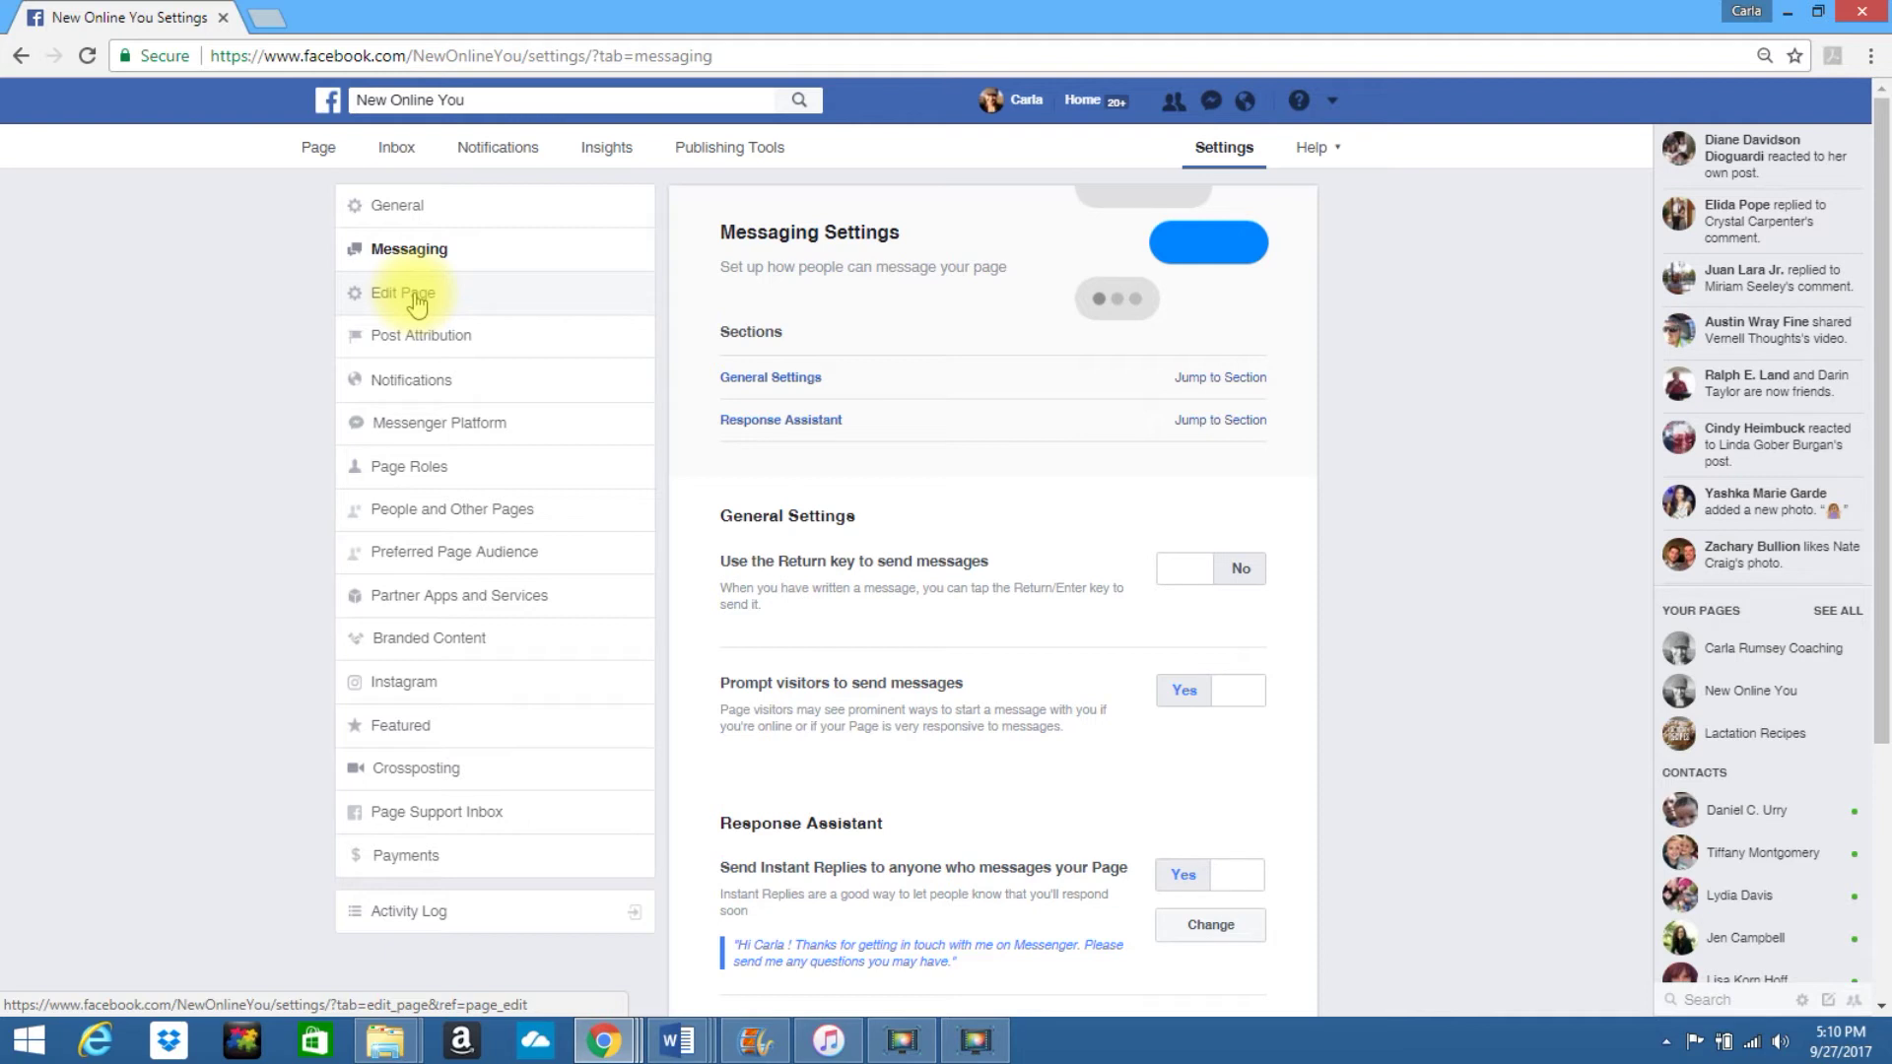
# - Return to the New Online You page from its messaging settings
pyautogui.click(317, 158)
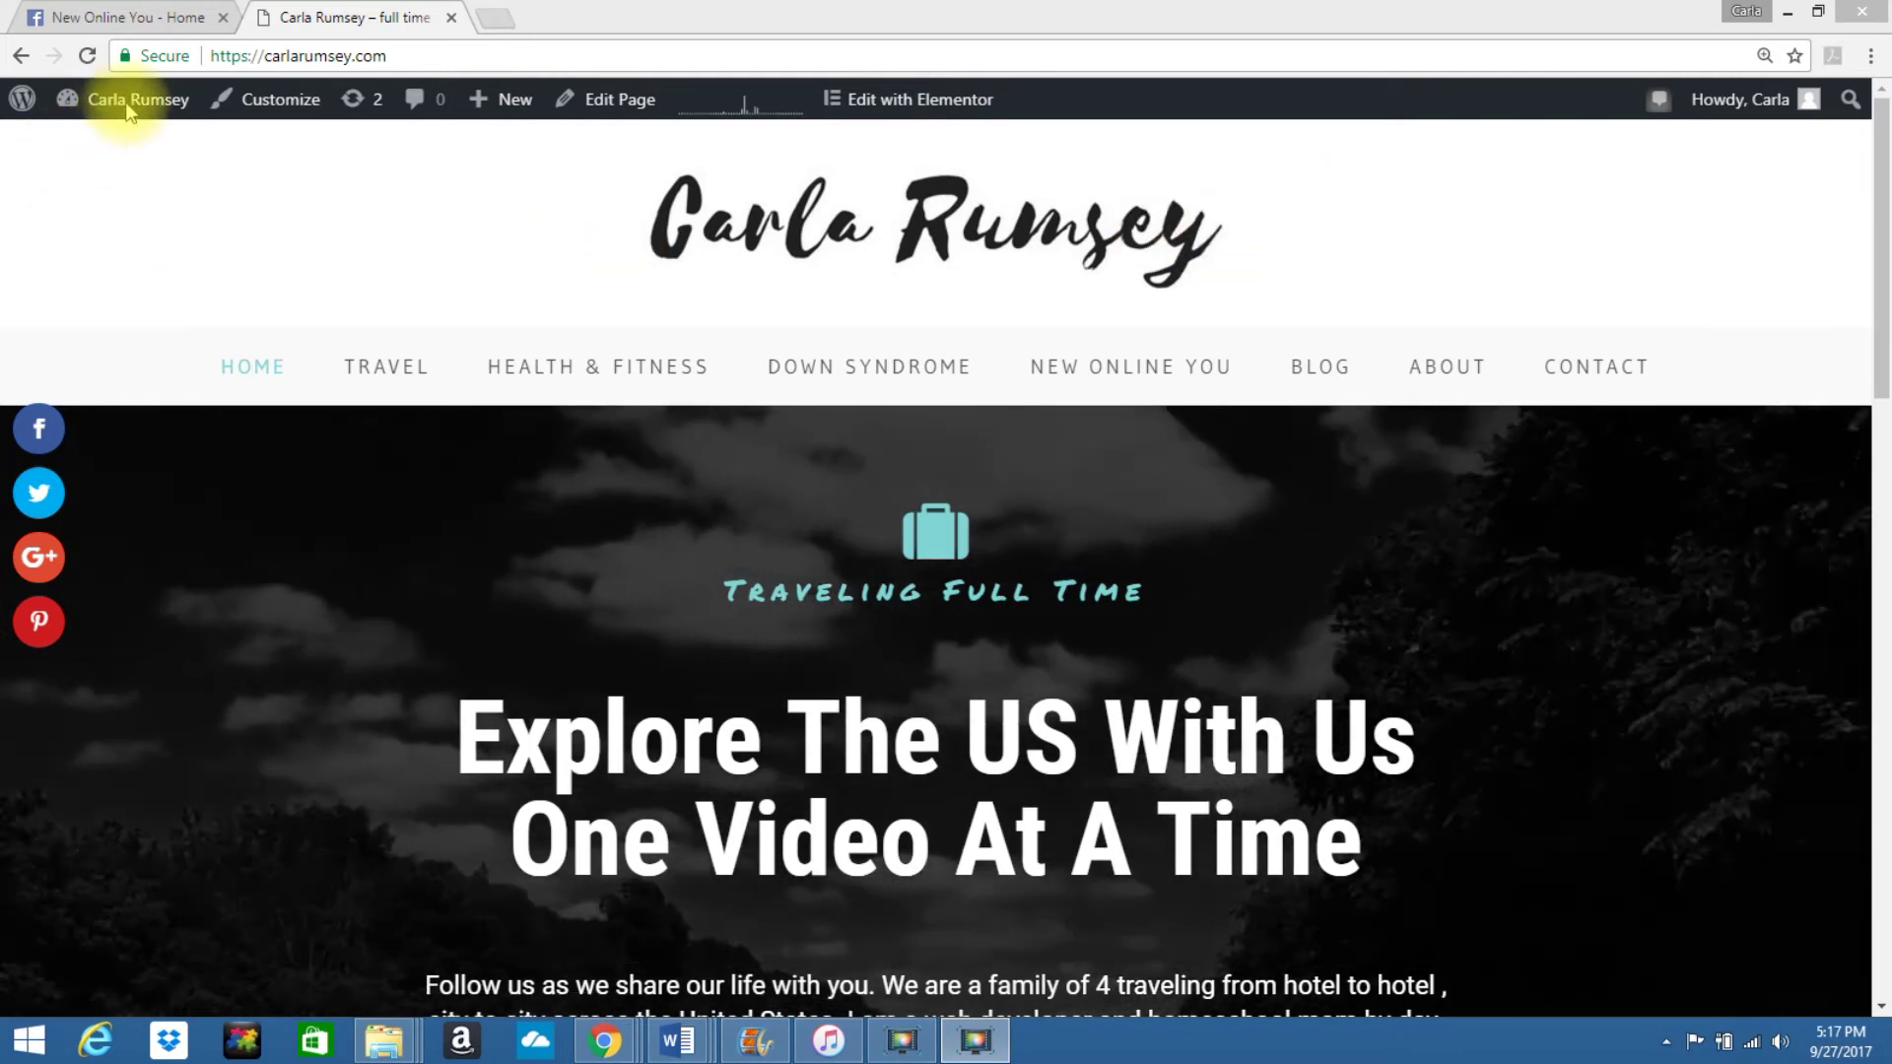
pyautogui.moveTo(126, 98)
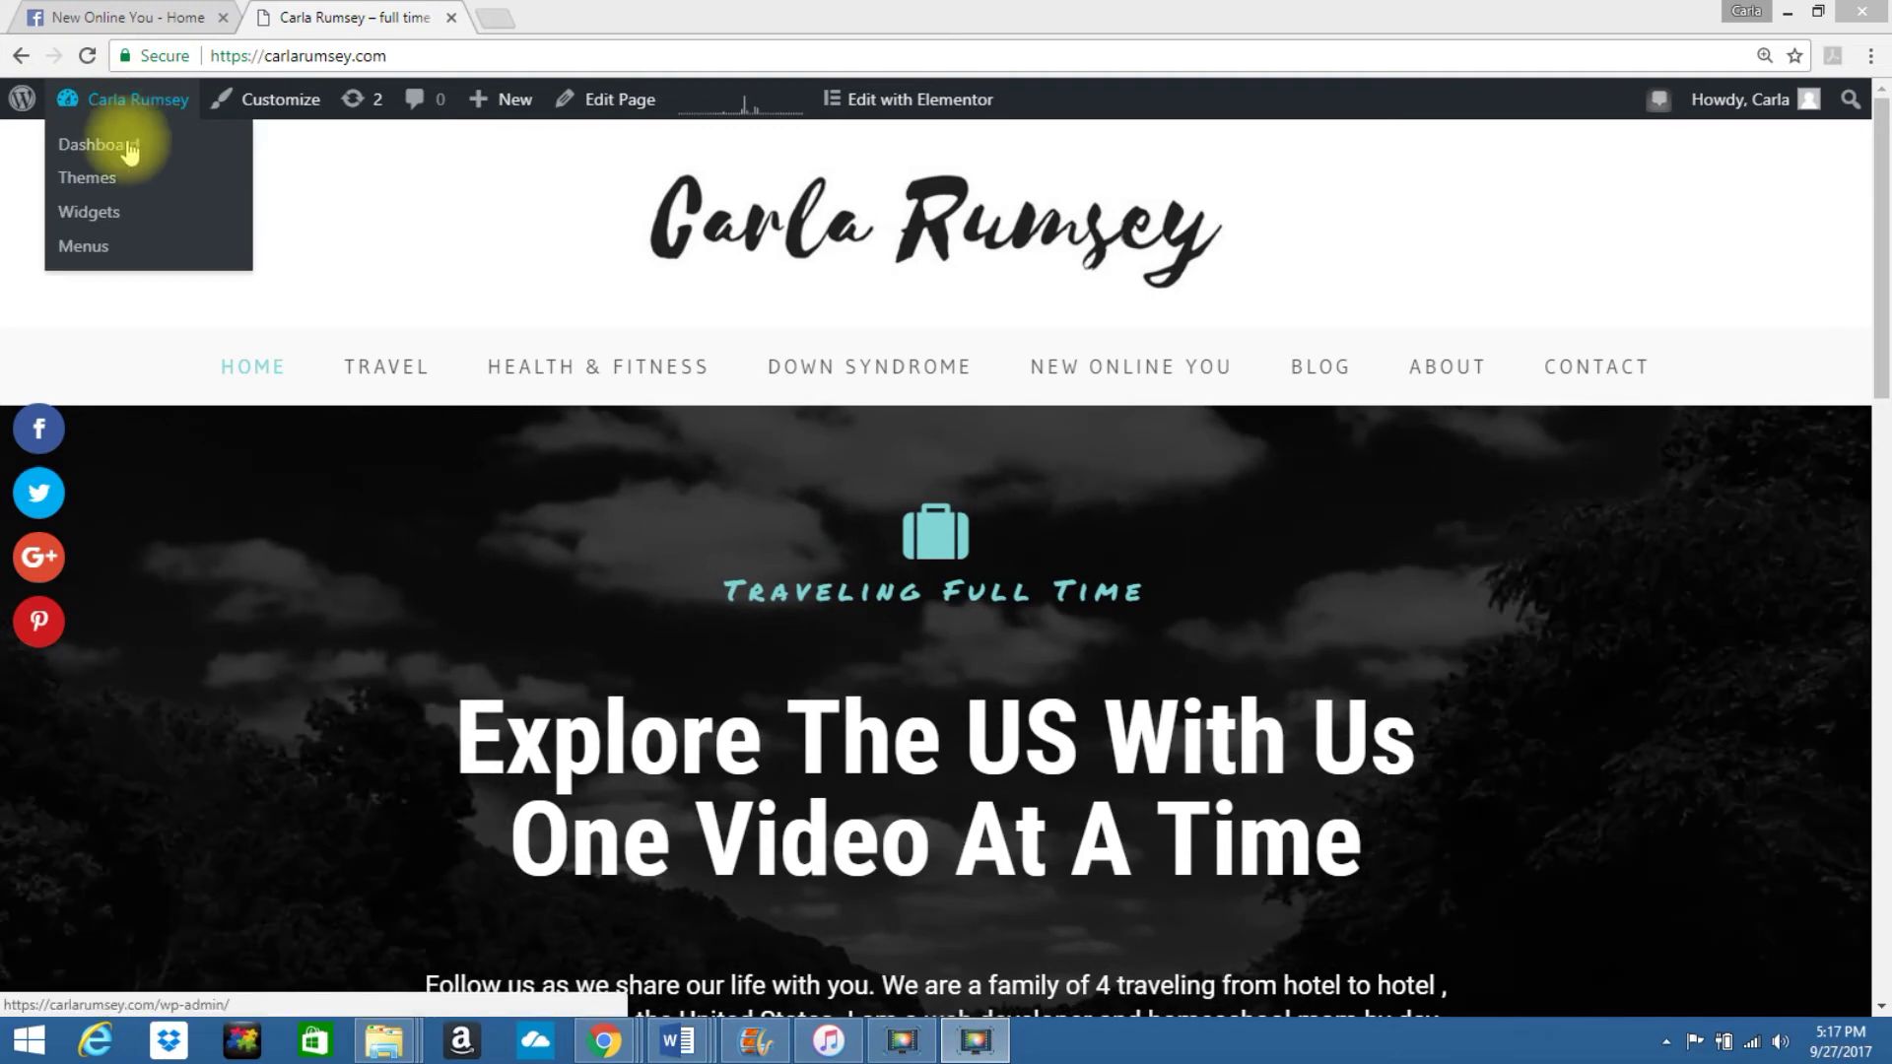
# - From Appearance > Widgets, add an empty Text widget to the Footer 4 area
pyautogui.click(129, 147)
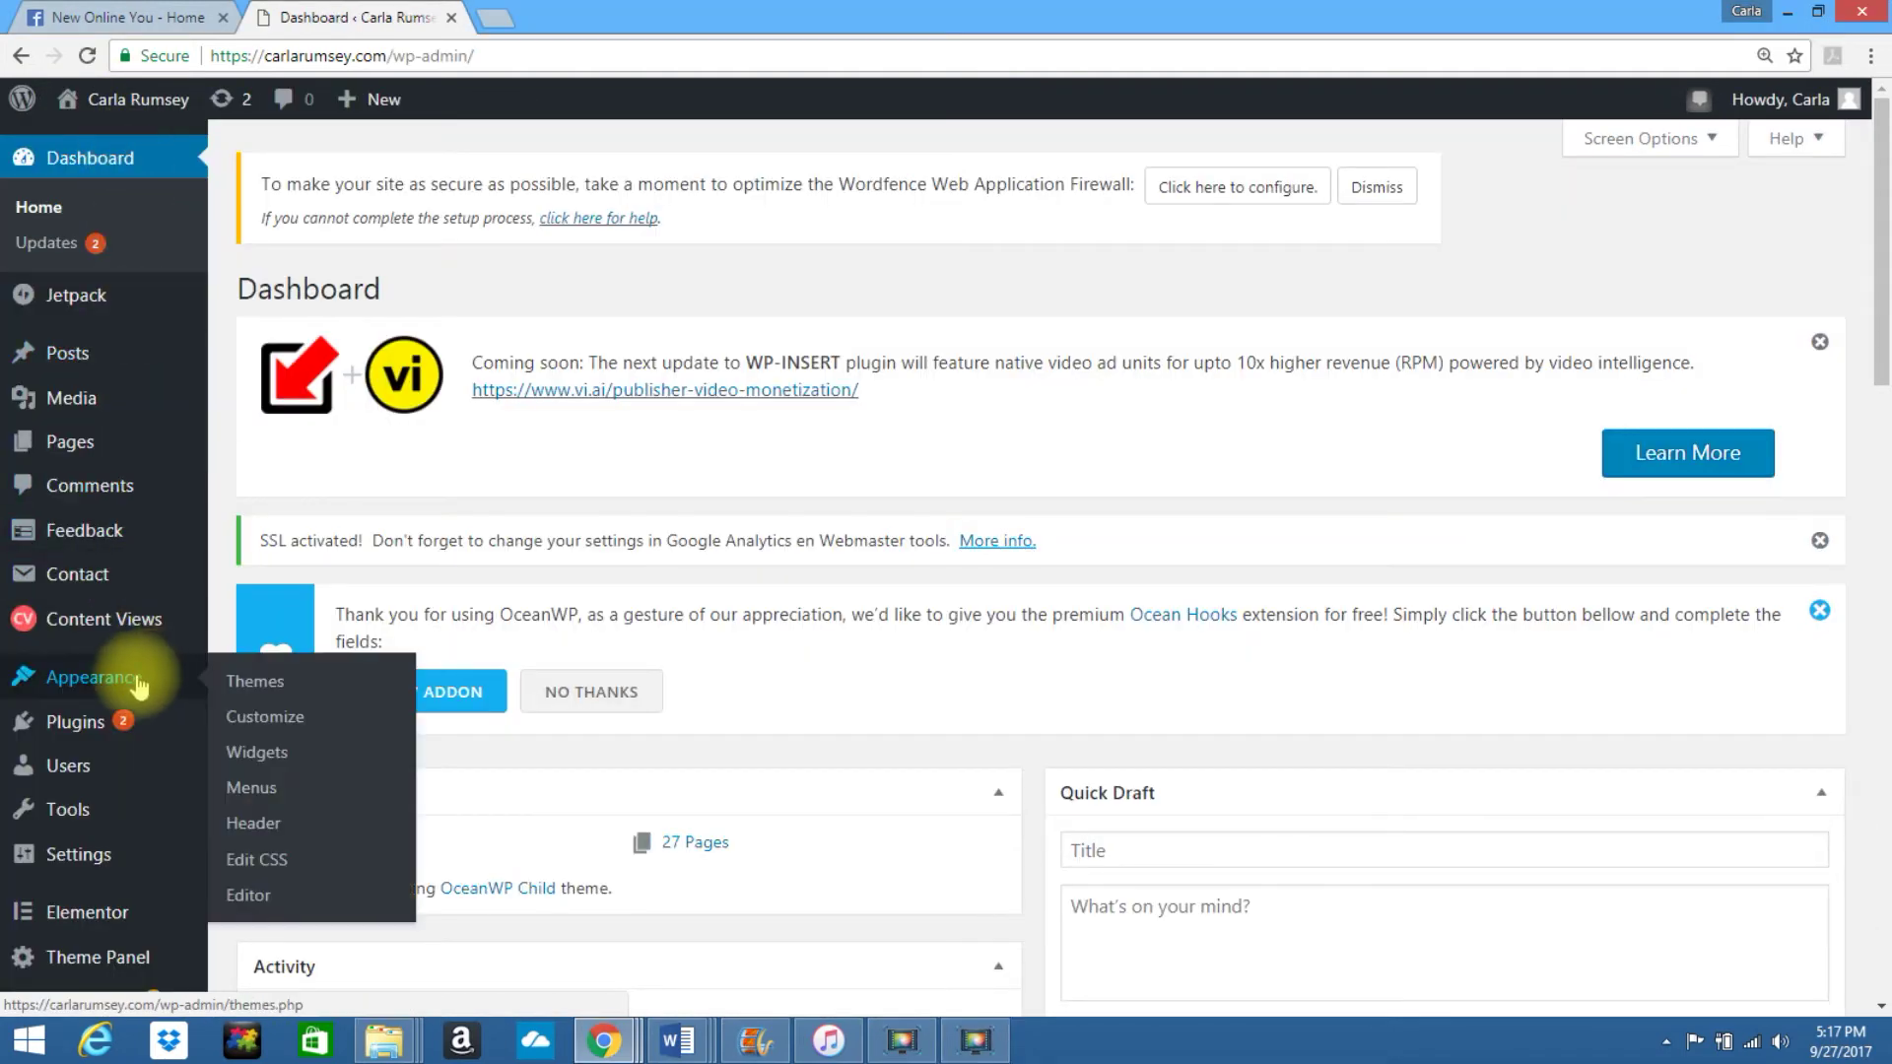
pyautogui.moveTo(92, 677)
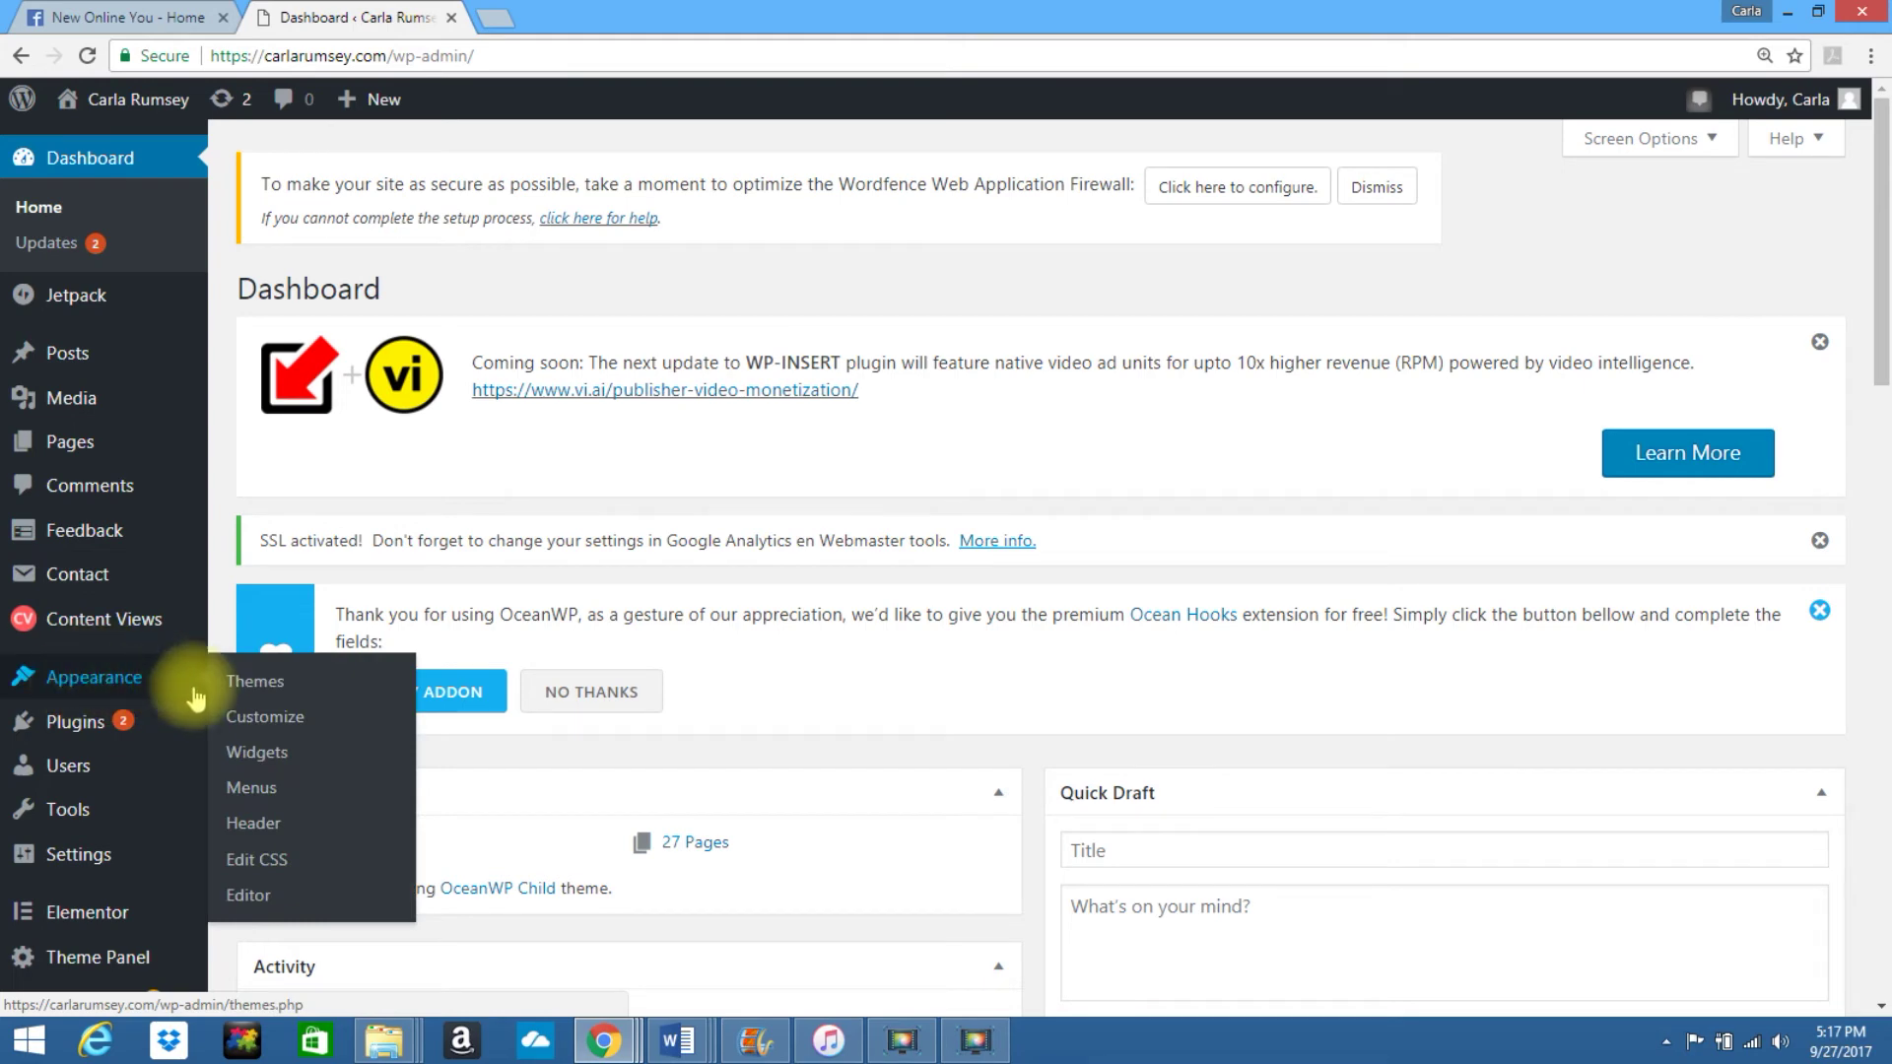
pyautogui.click(259, 759)
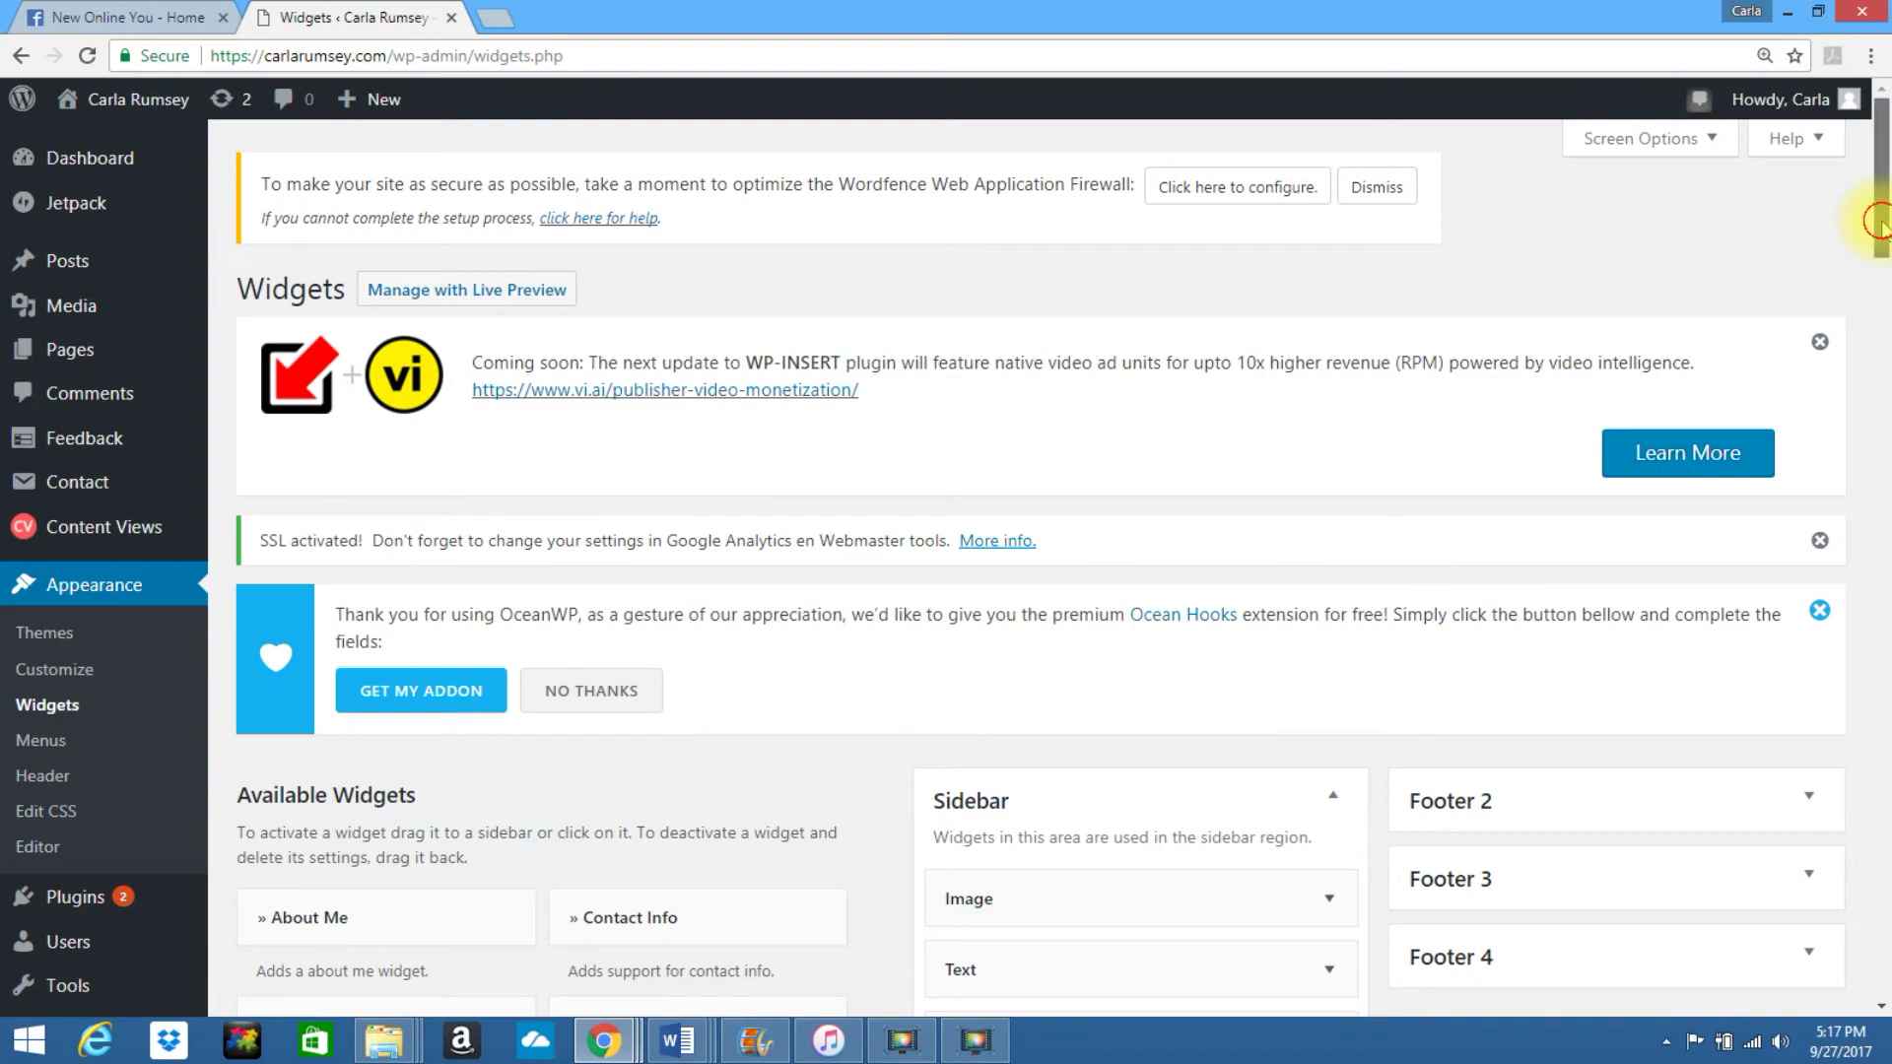
pyautogui.moveTo(1880, 225); pyautogui.dragTo(1882, 766)
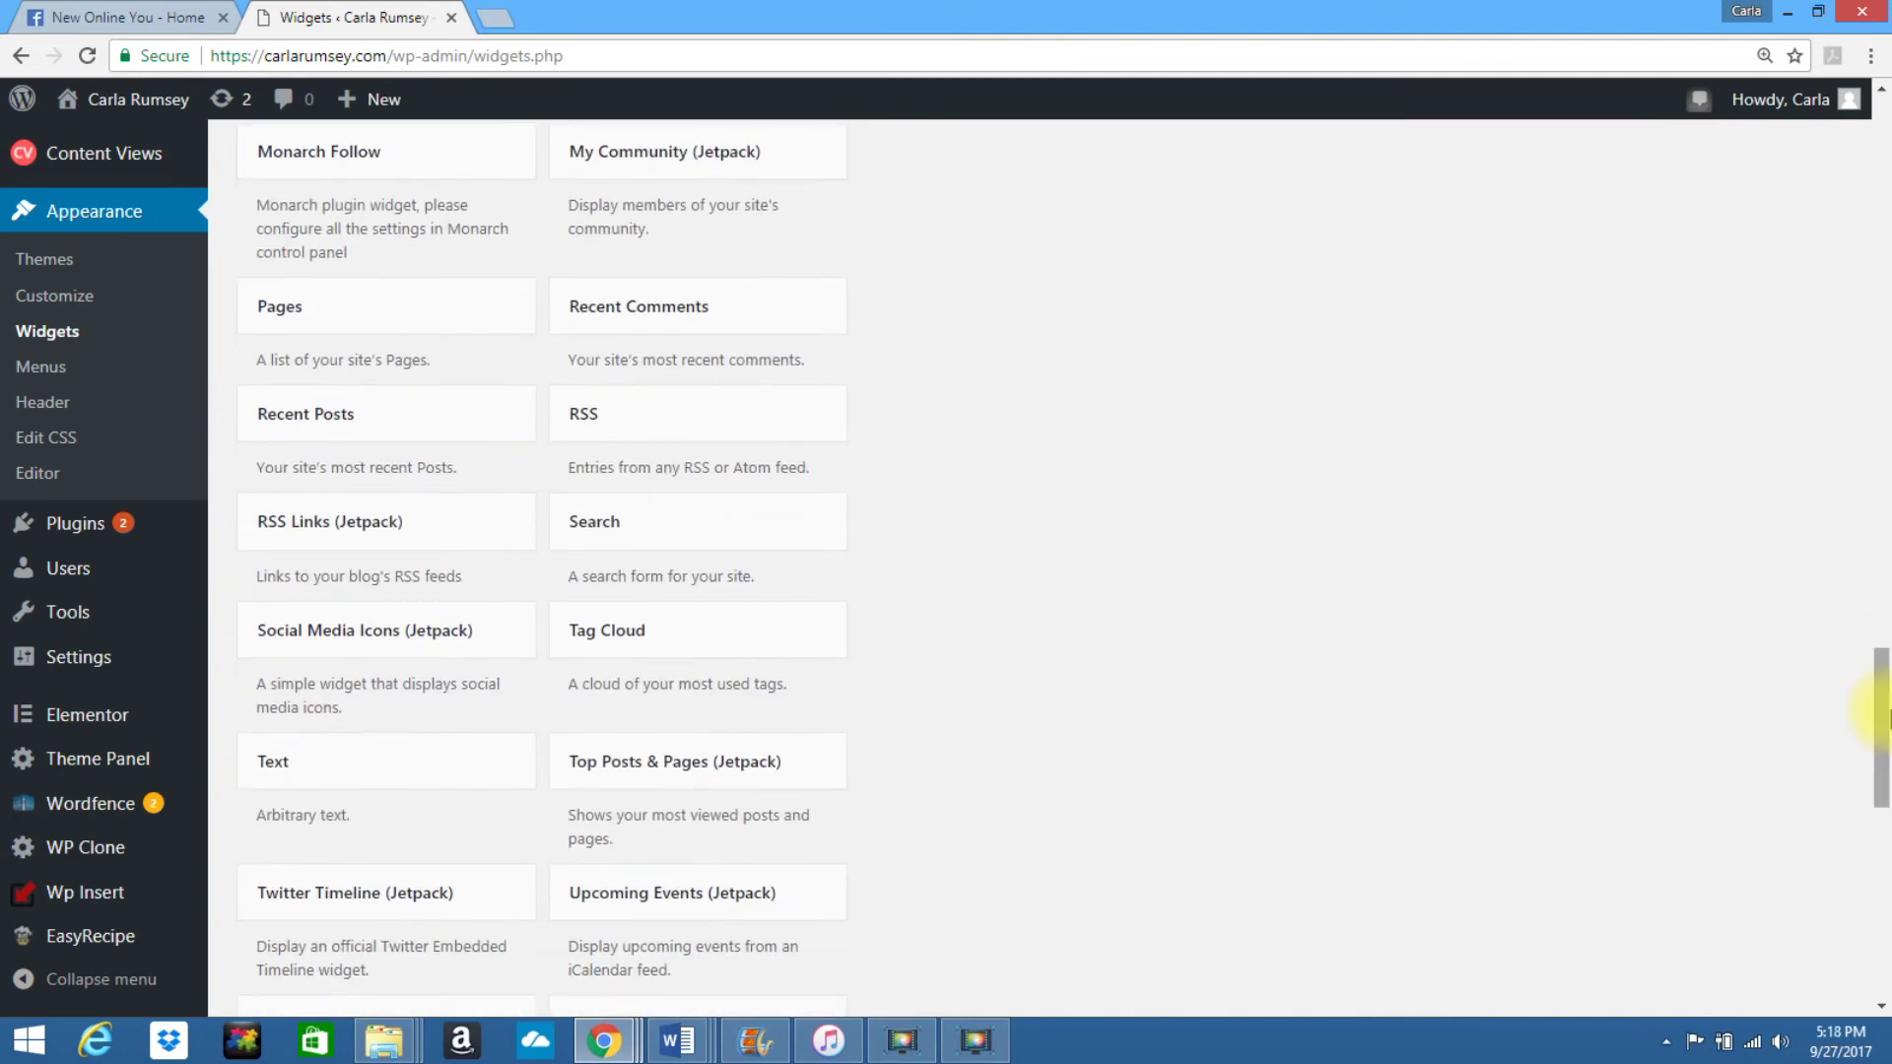
pyautogui.click(371, 776)
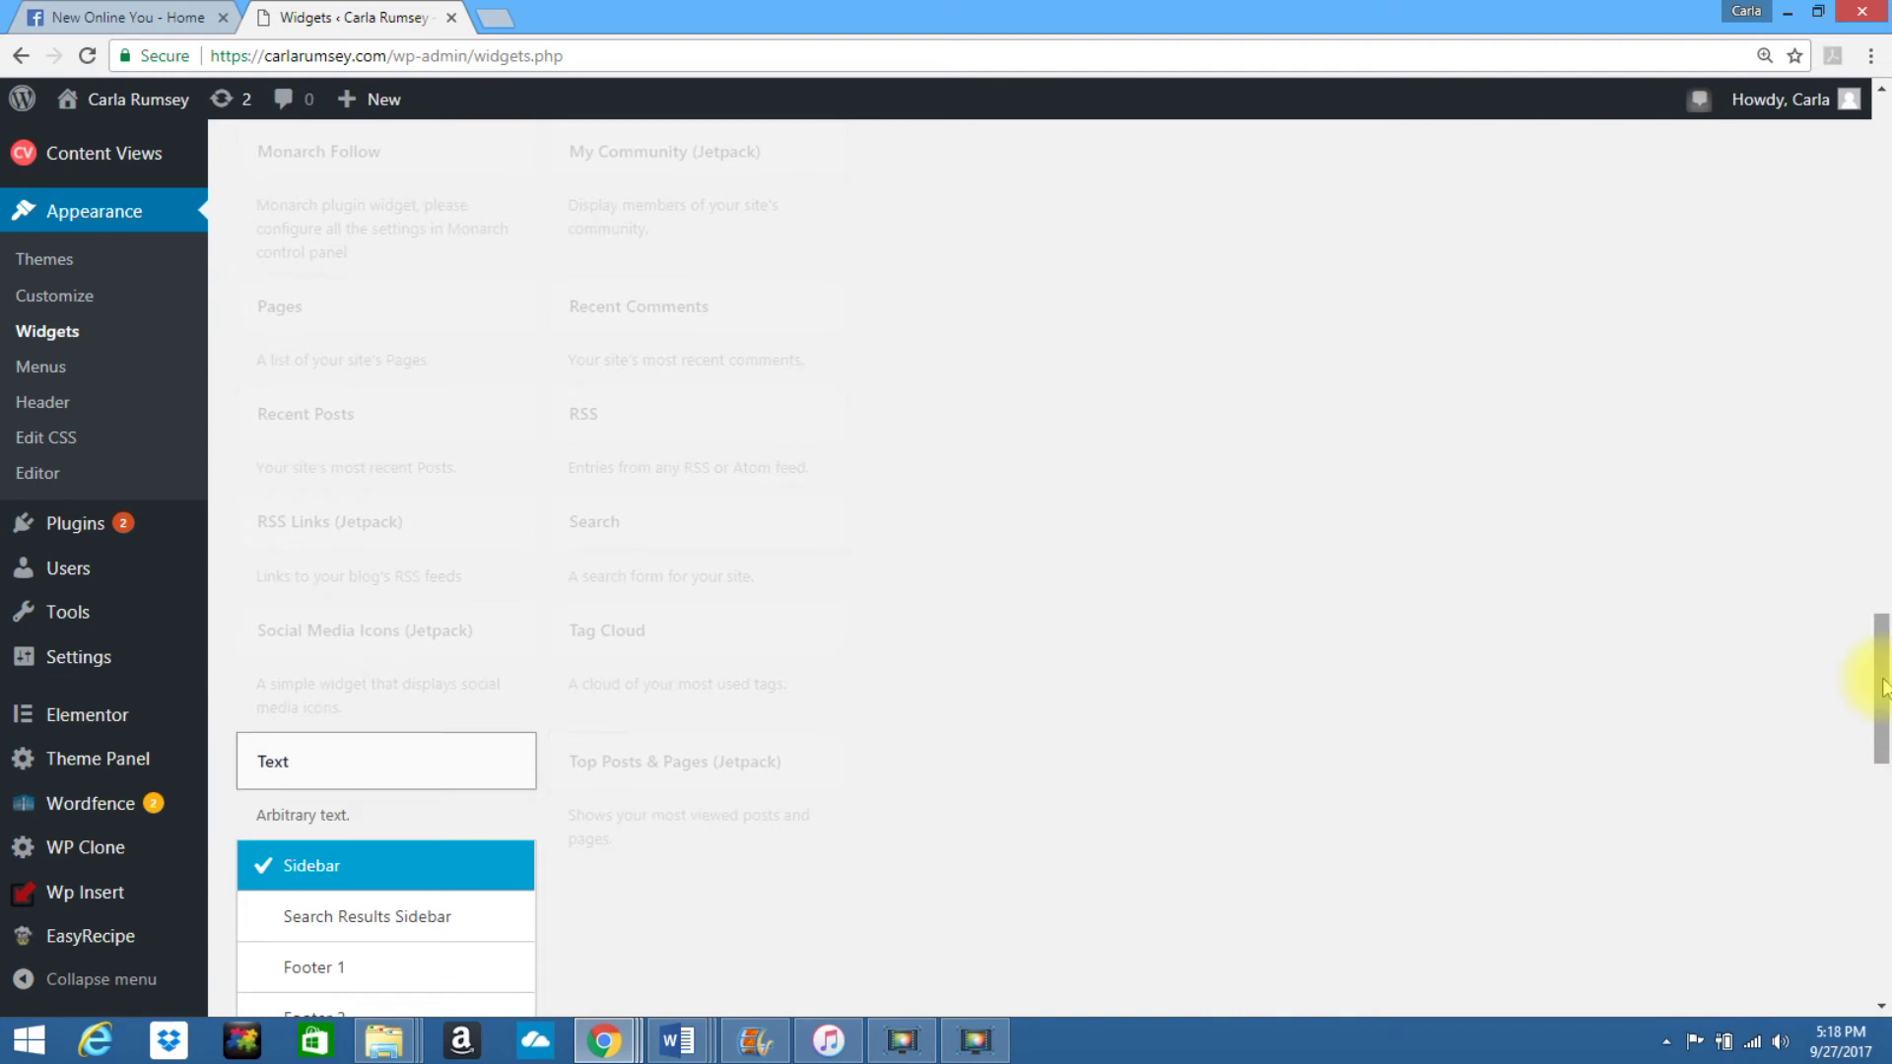
pyautogui.moveTo(1882, 709); pyautogui.dragTo(1882, 833)
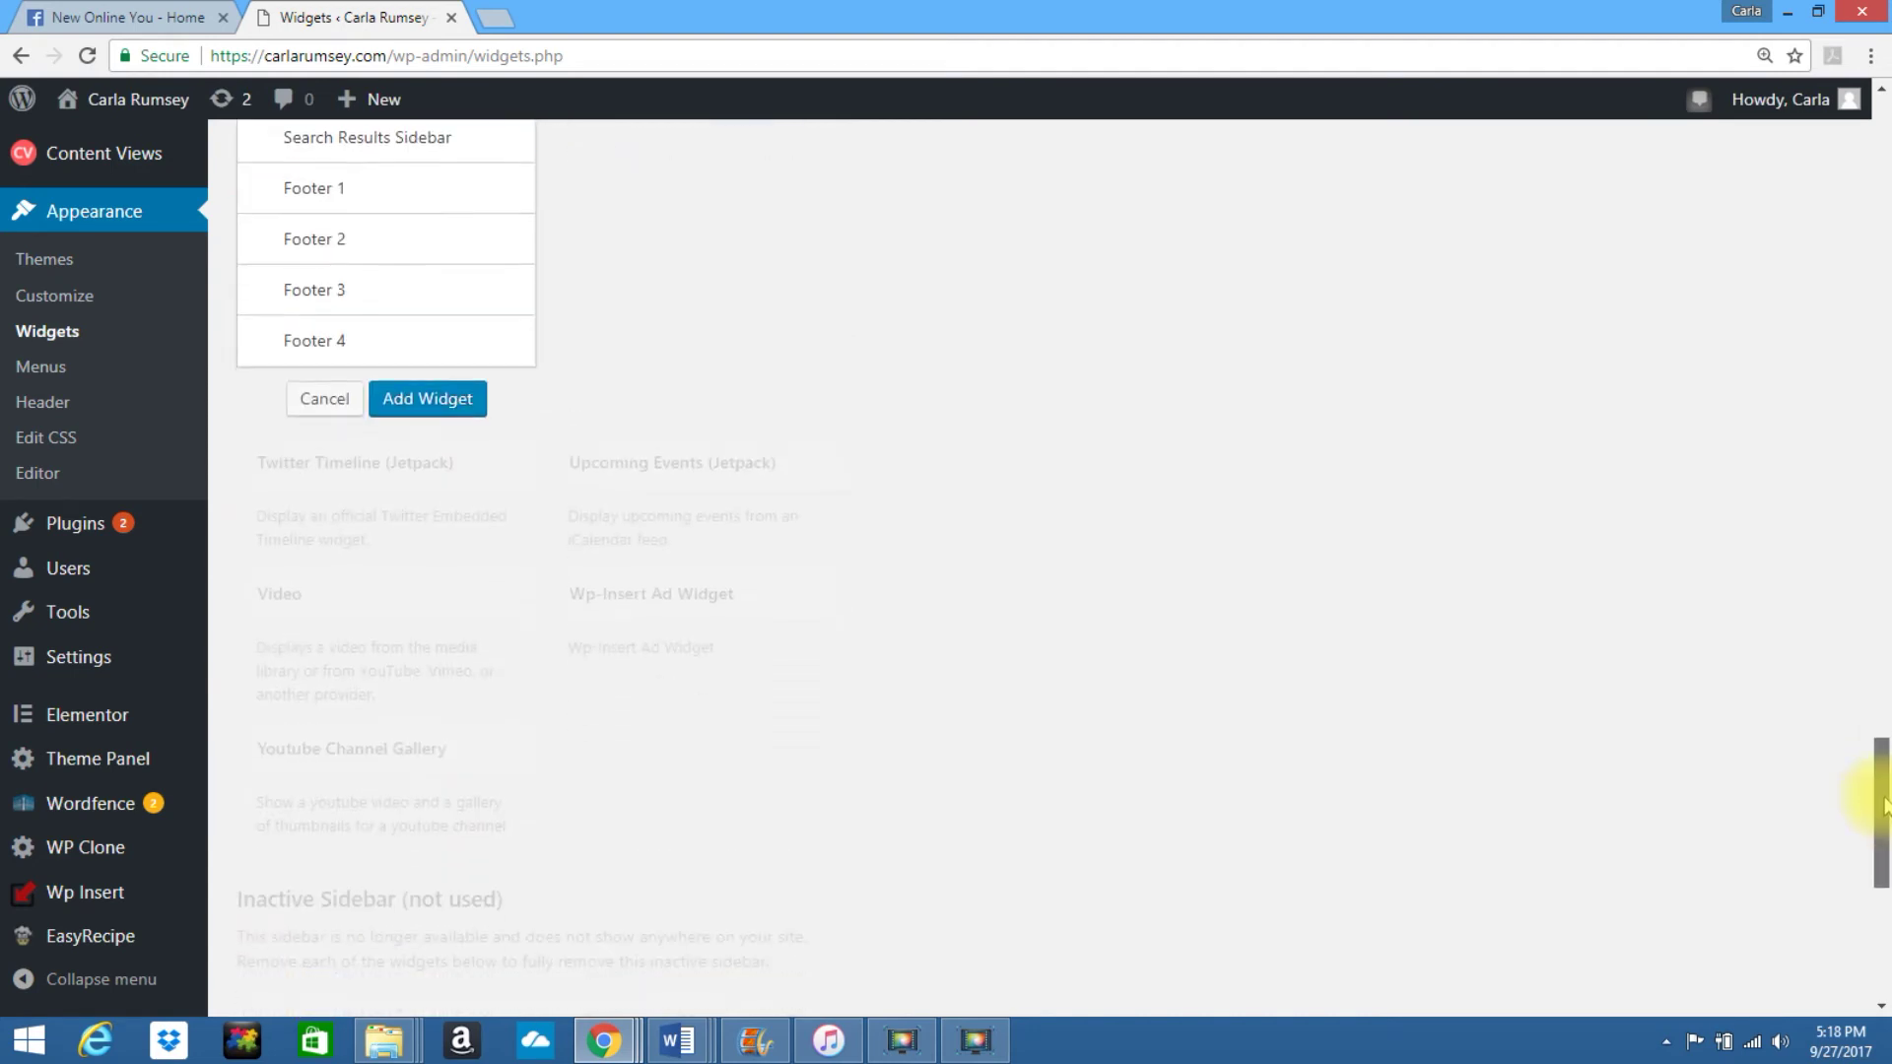
pyautogui.click(363, 345)
pyautogui.click(424, 399)
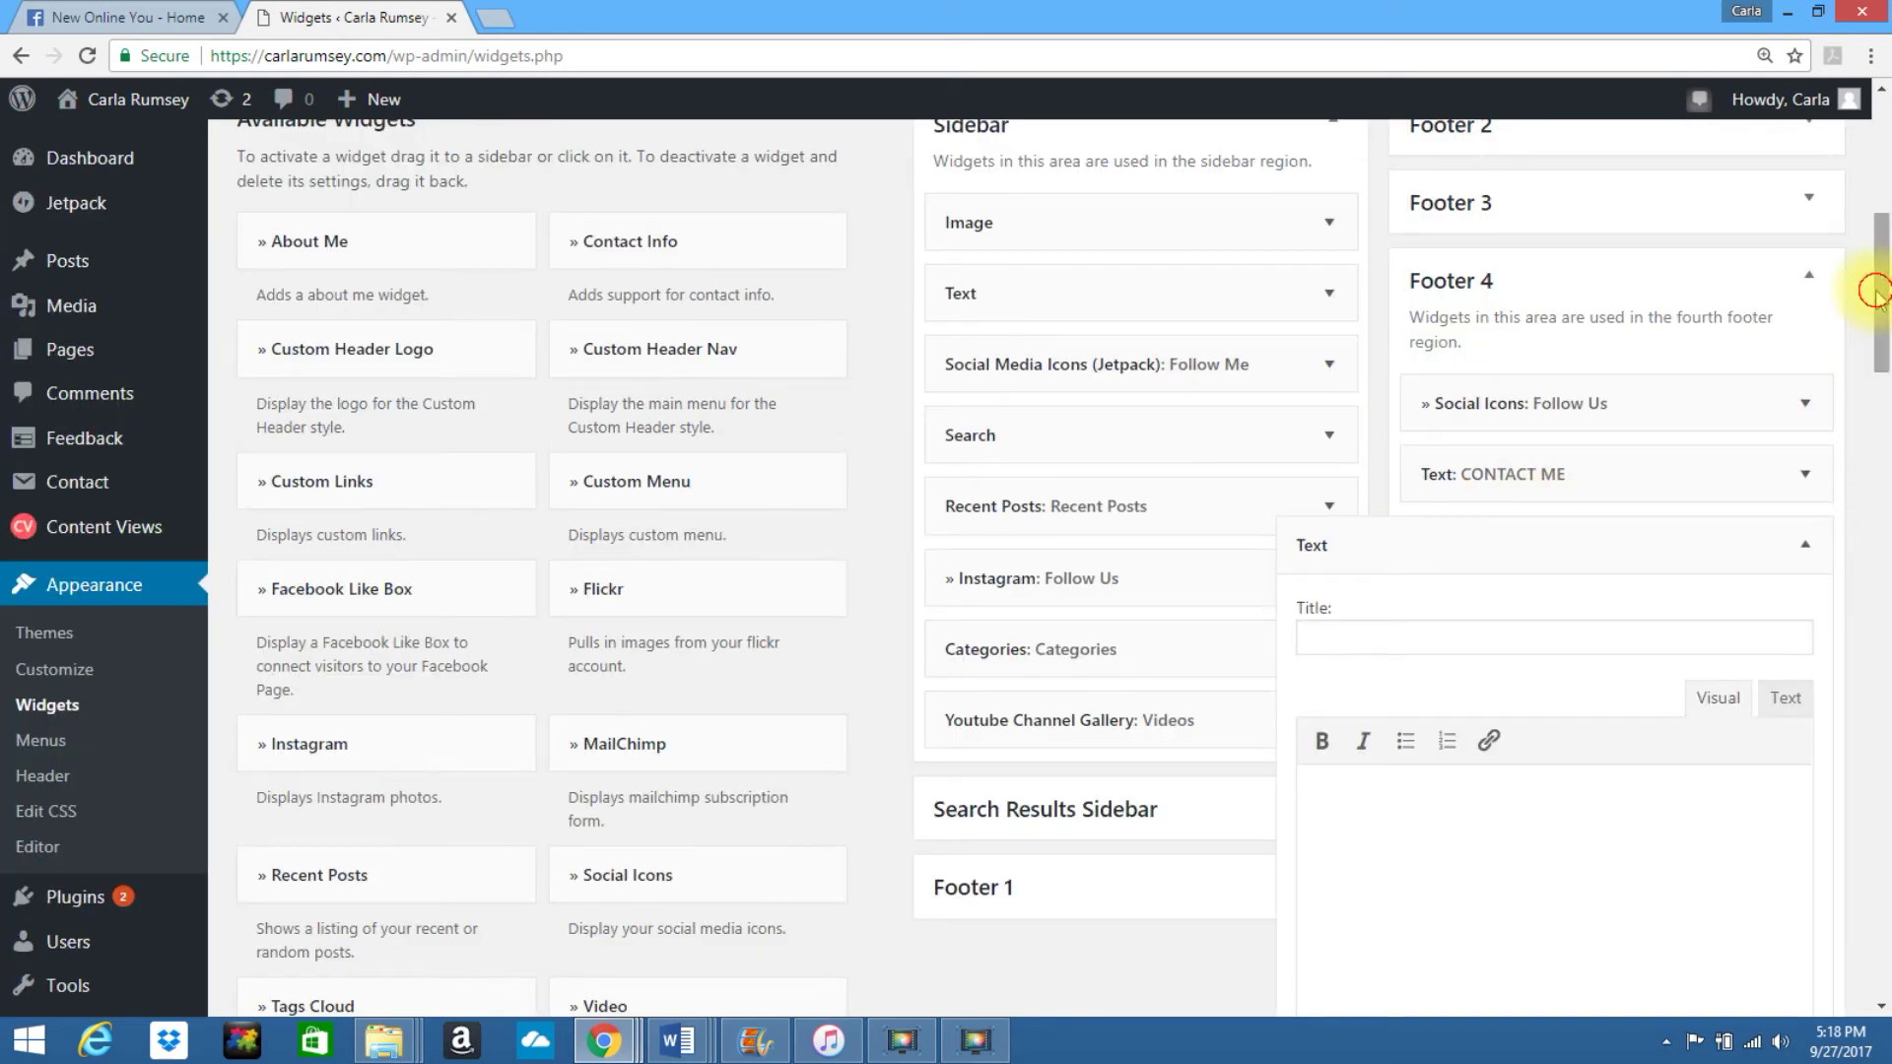
pyautogui.scroll(-3, 1867, 286)
# - Title the widget 'CONTACT ME ON FACEBOOK' and select its body text 'Send me a message now!'
pyautogui.click(1465, 285)
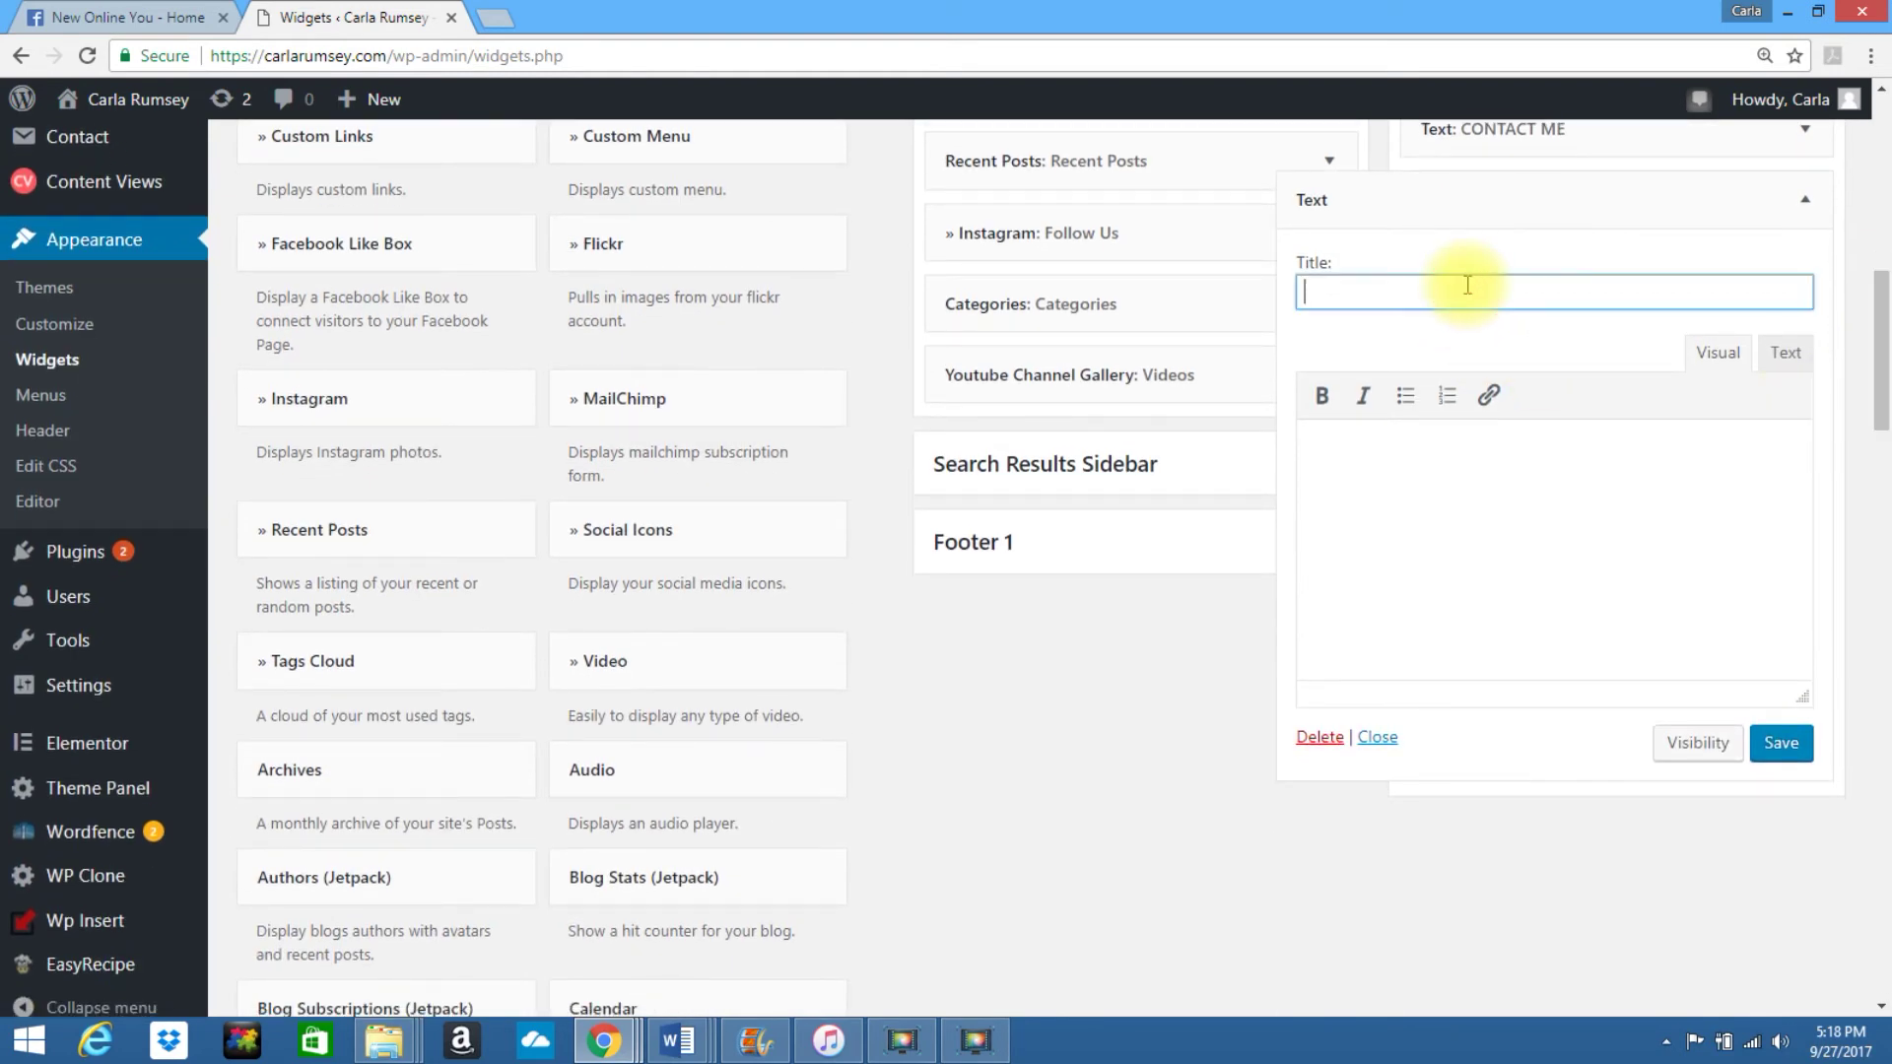
pyautogui.write('CONTA')
pyautogui.write('CT ME ON')
pyautogui.write(' FACEBOOK')
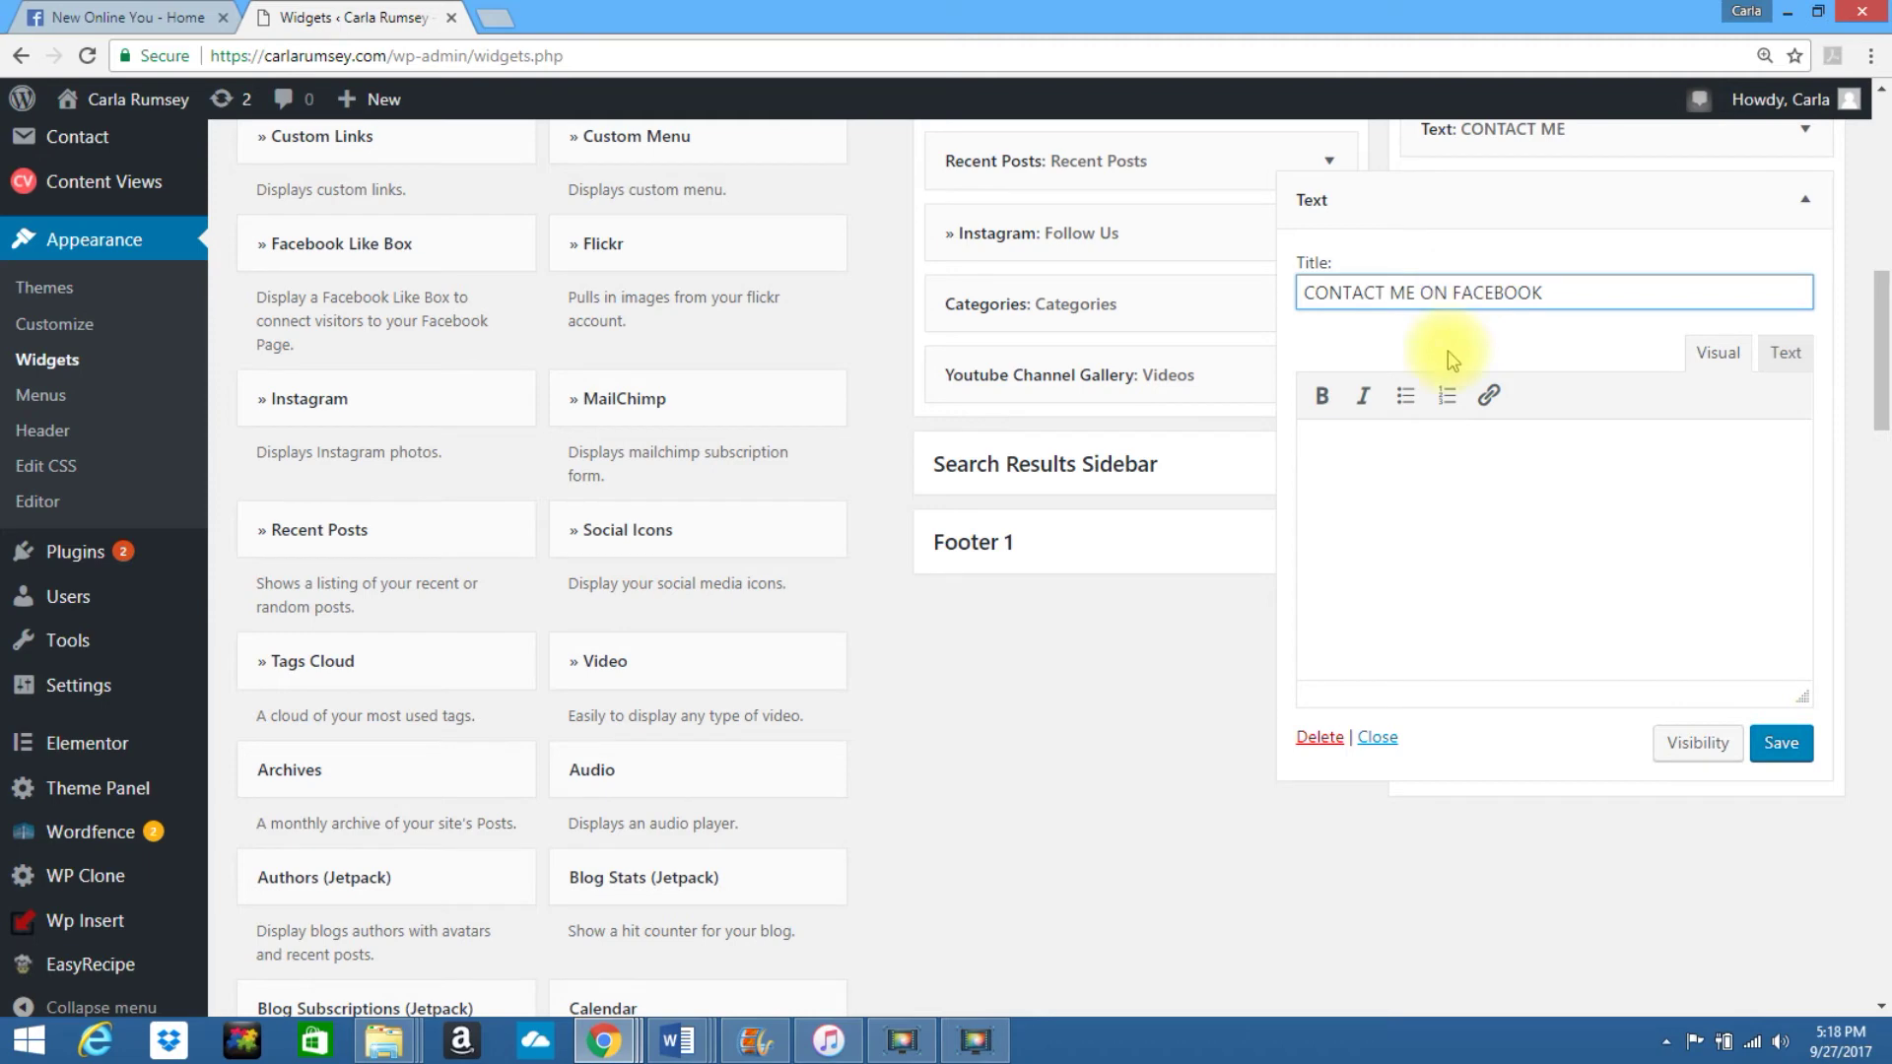
pyautogui.click(1435, 480)
pyautogui.write('Send me me')
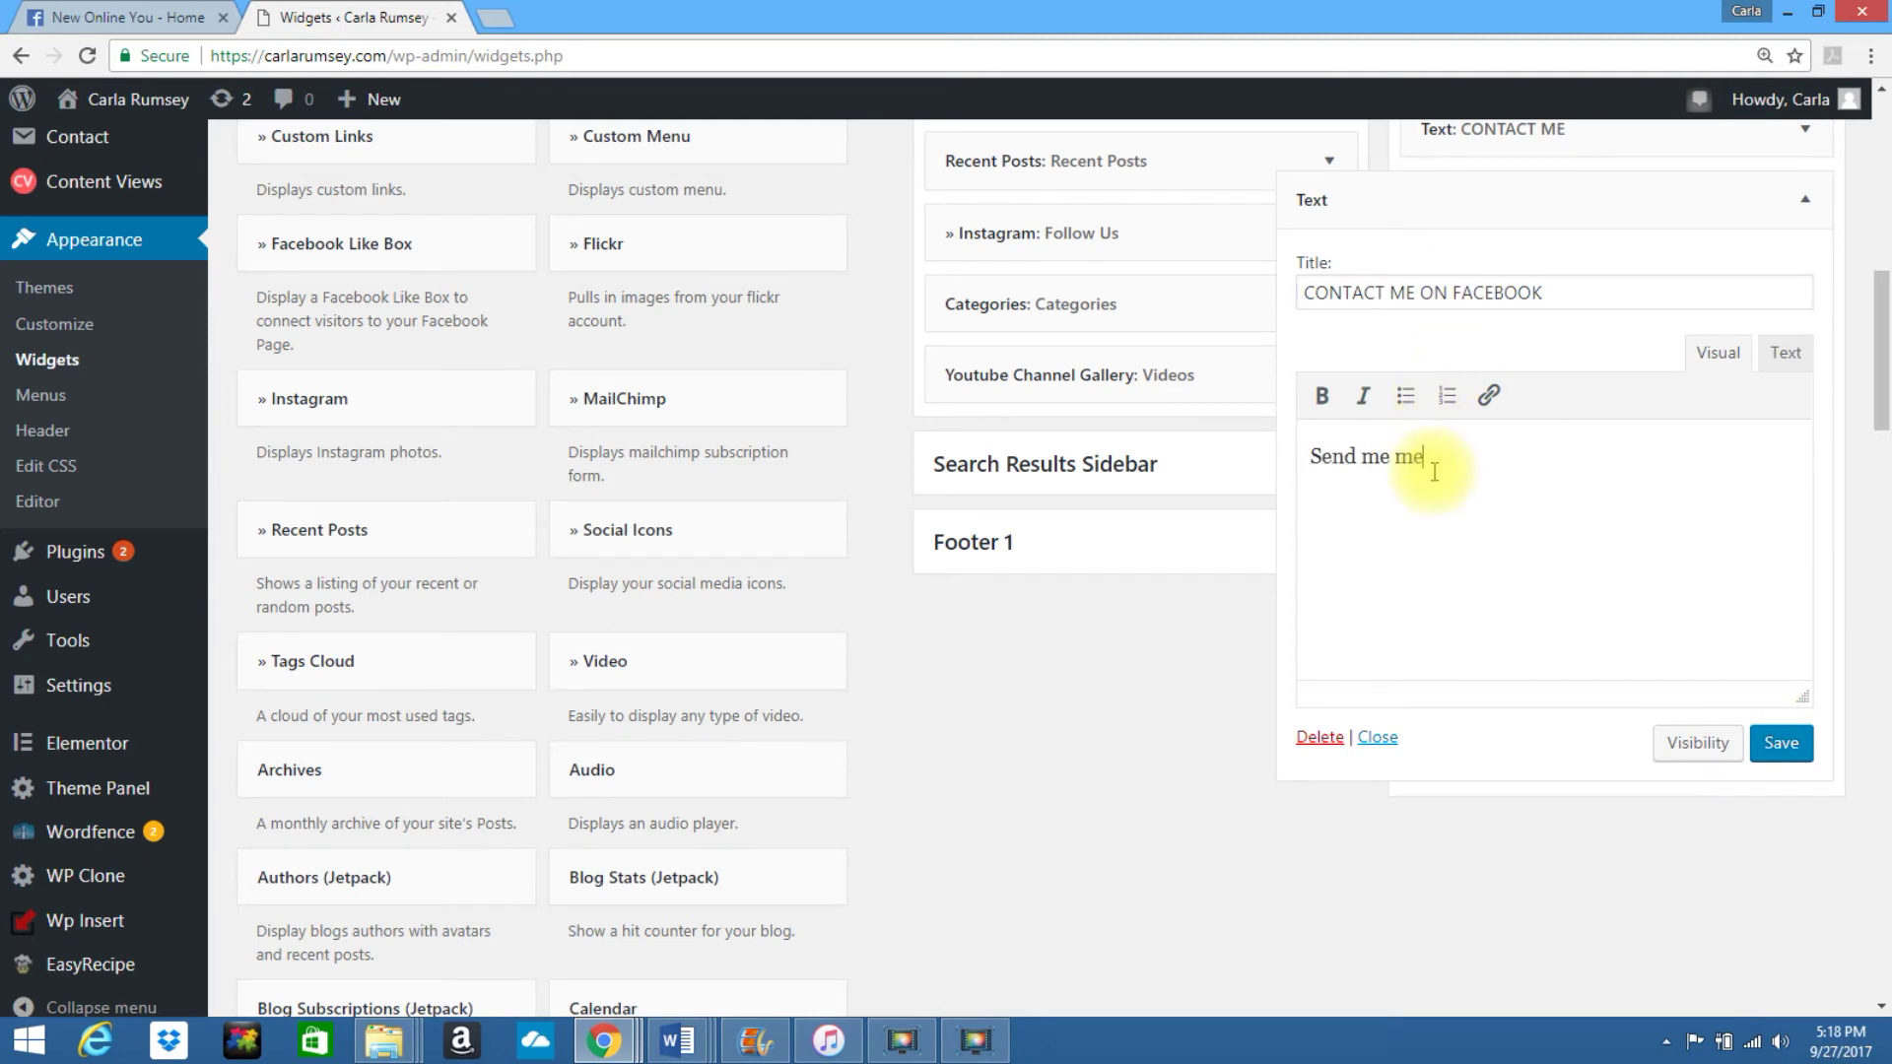
pyautogui.press('BackSpace')
pyautogui.press('BackSpace')
pyautogui.write('a messag')
pyautogui.write('e now!')
pyautogui.moveTo(1309, 455); pyautogui.dragTo(1583, 473)
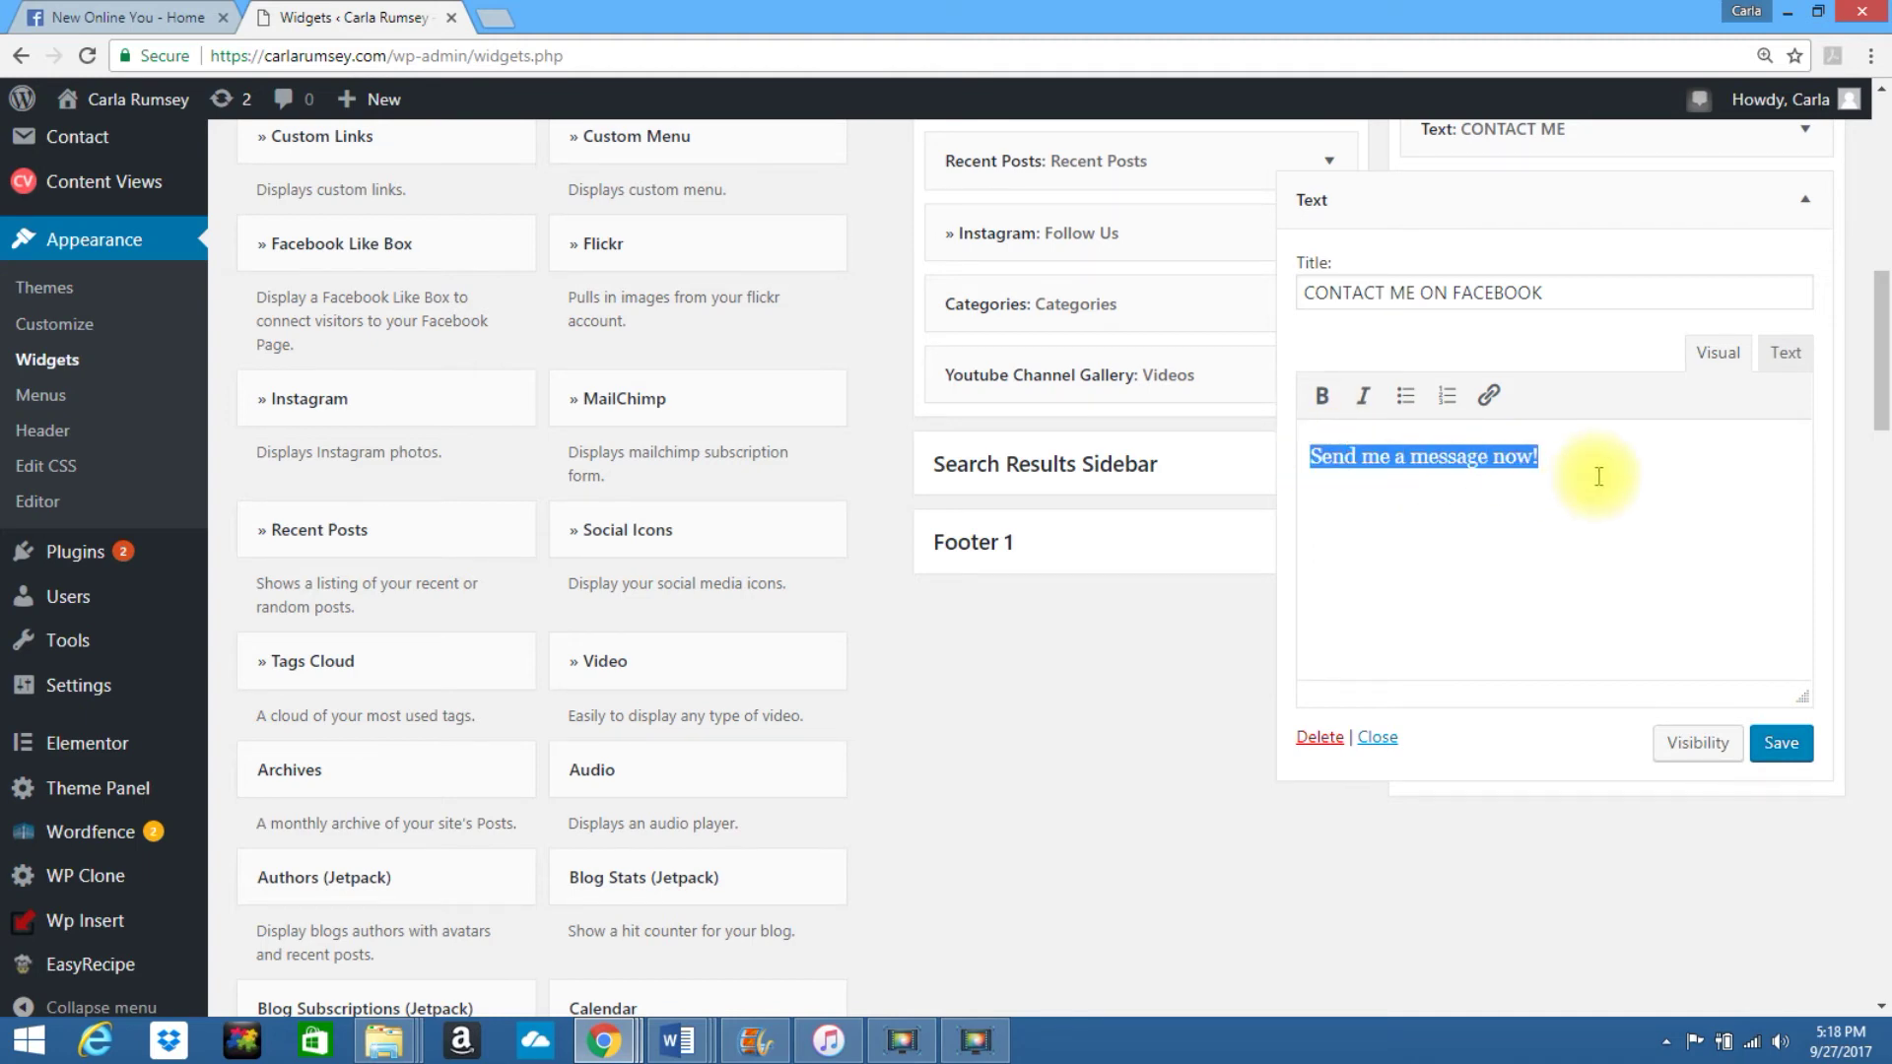
pyautogui.click(1487, 397)
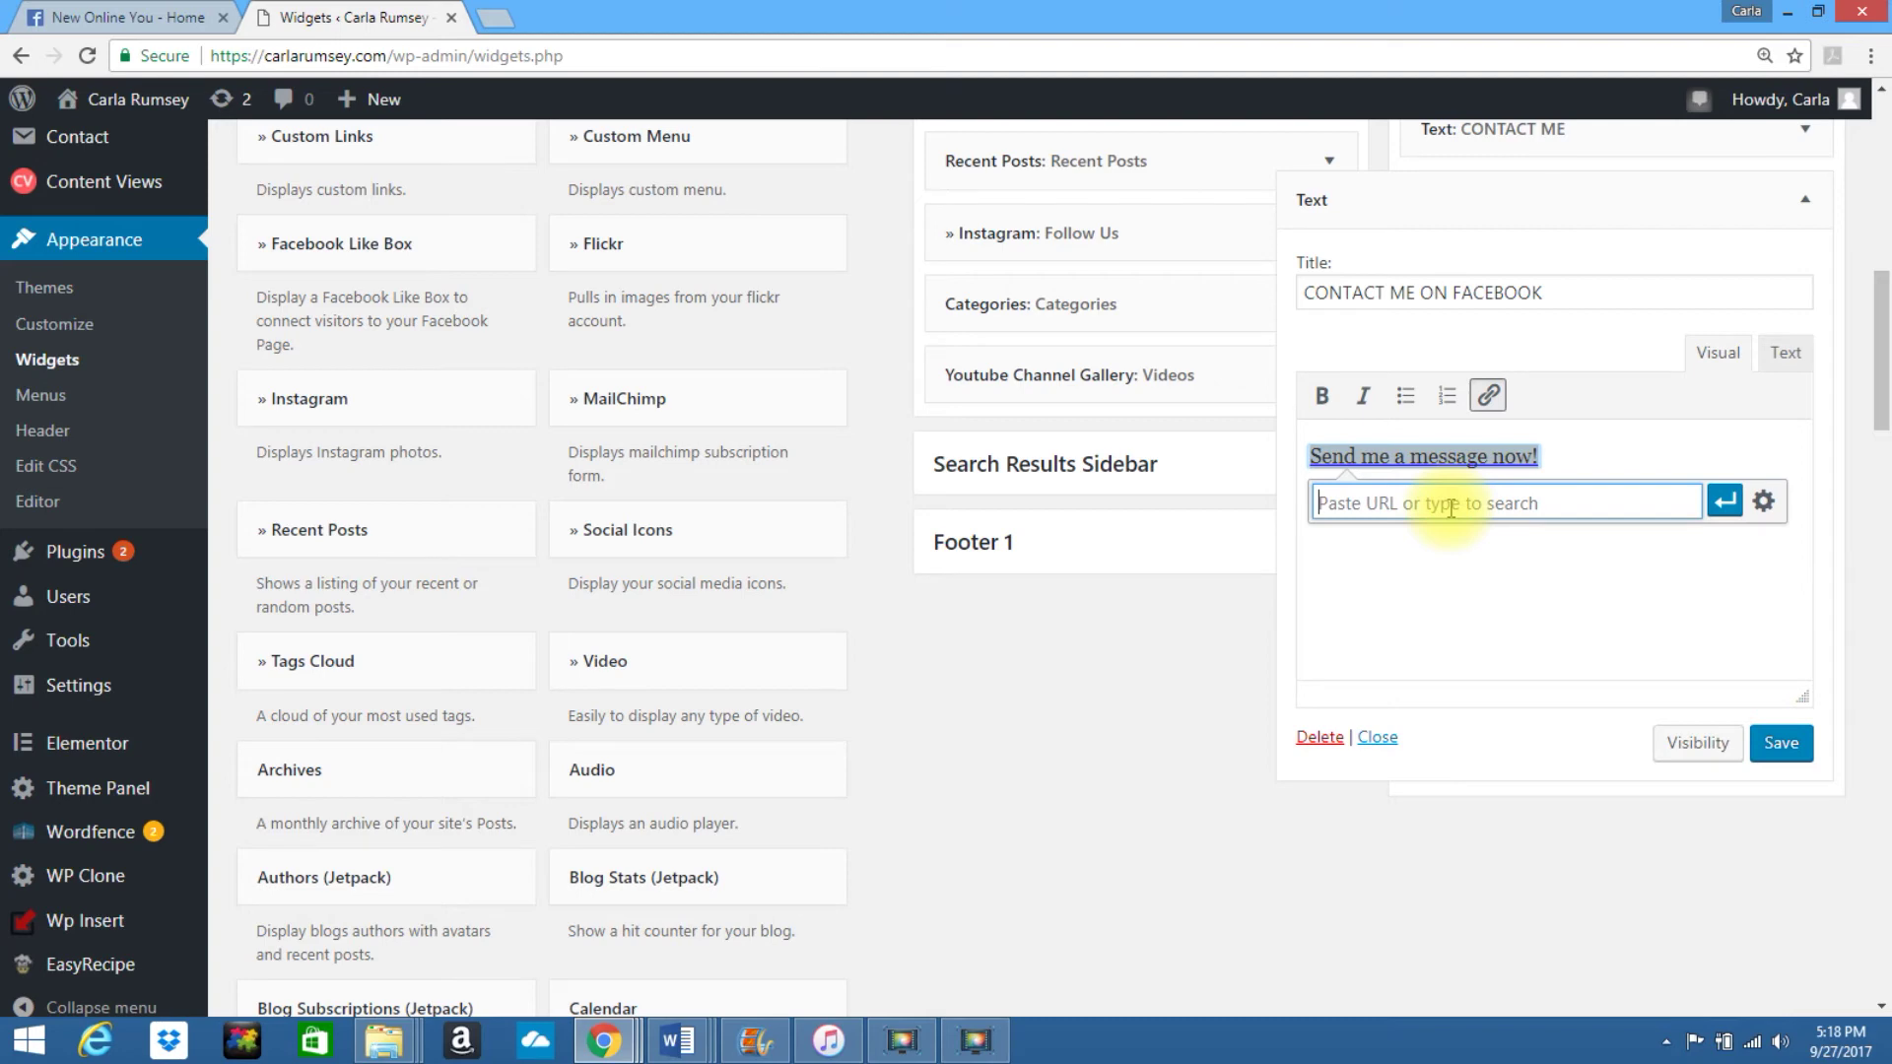
pyautogui.write('https:')
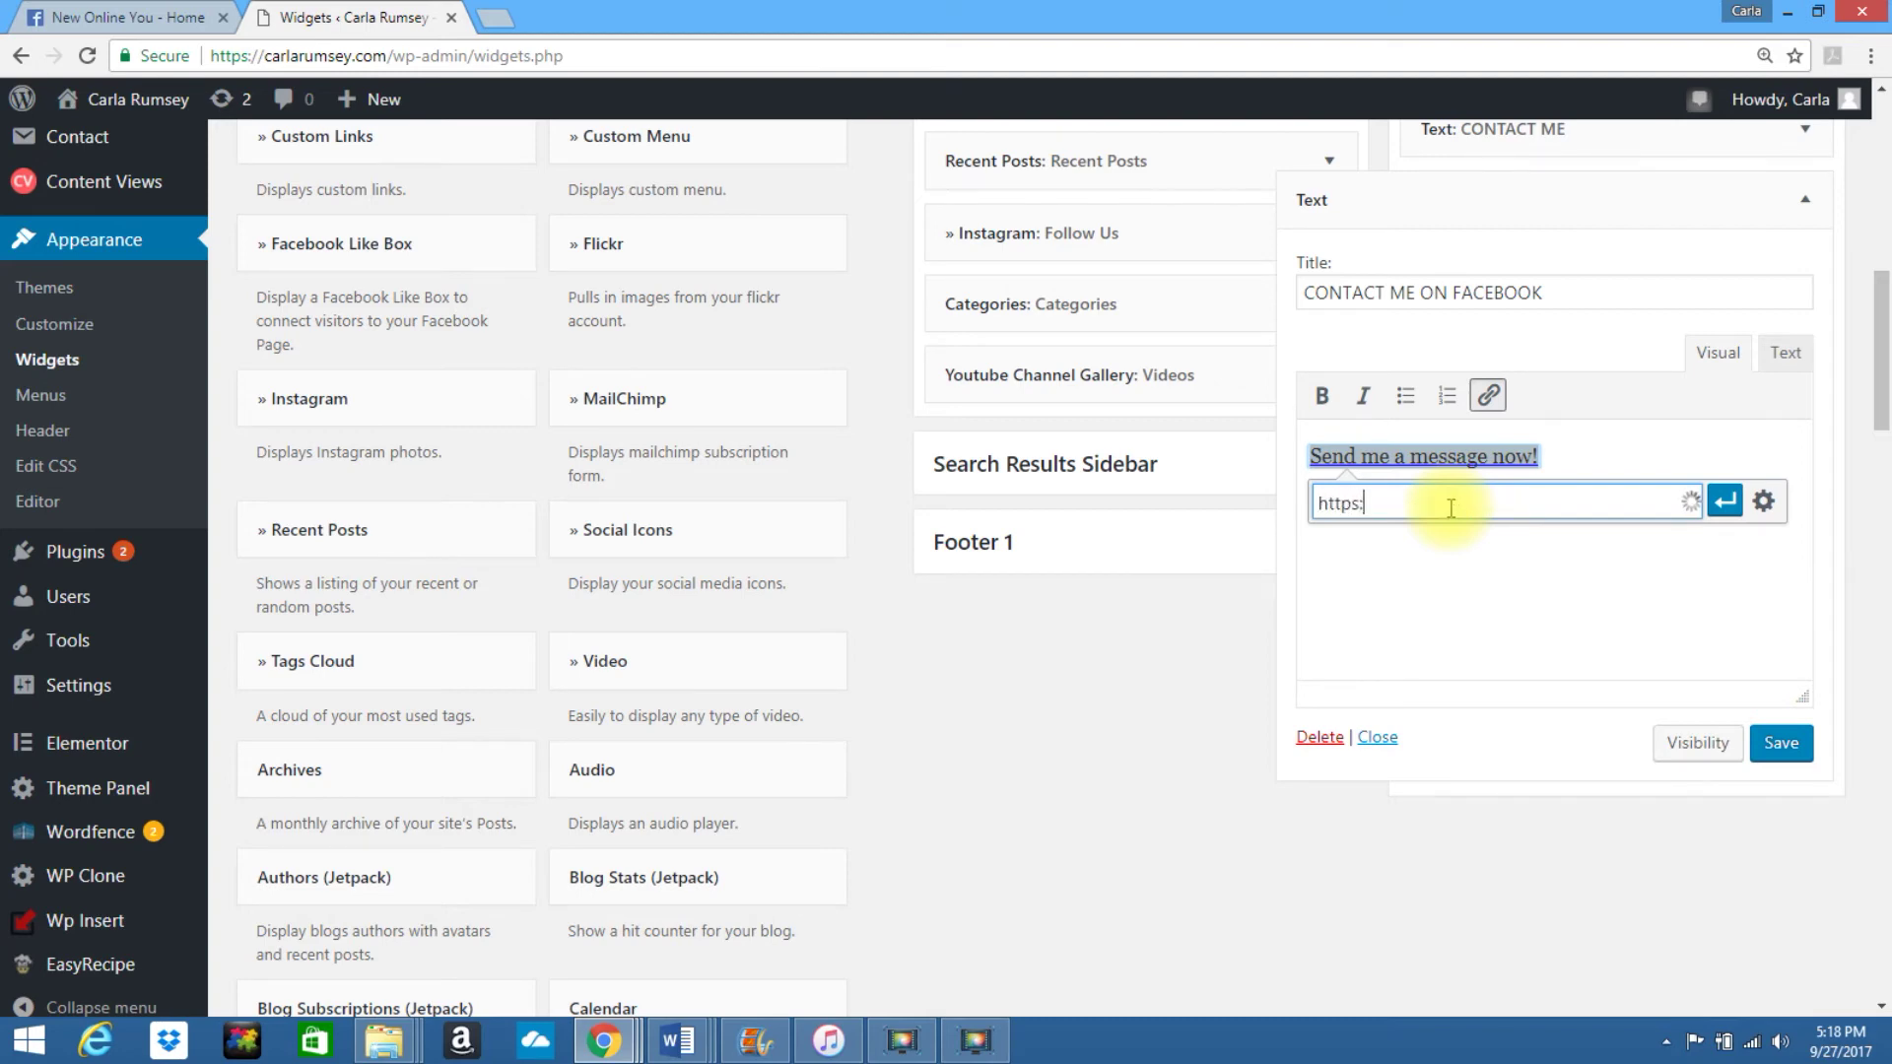
pyautogui.write('//')
pyautogui.write('m.me/')
pyautogui.write('newonlineyou')
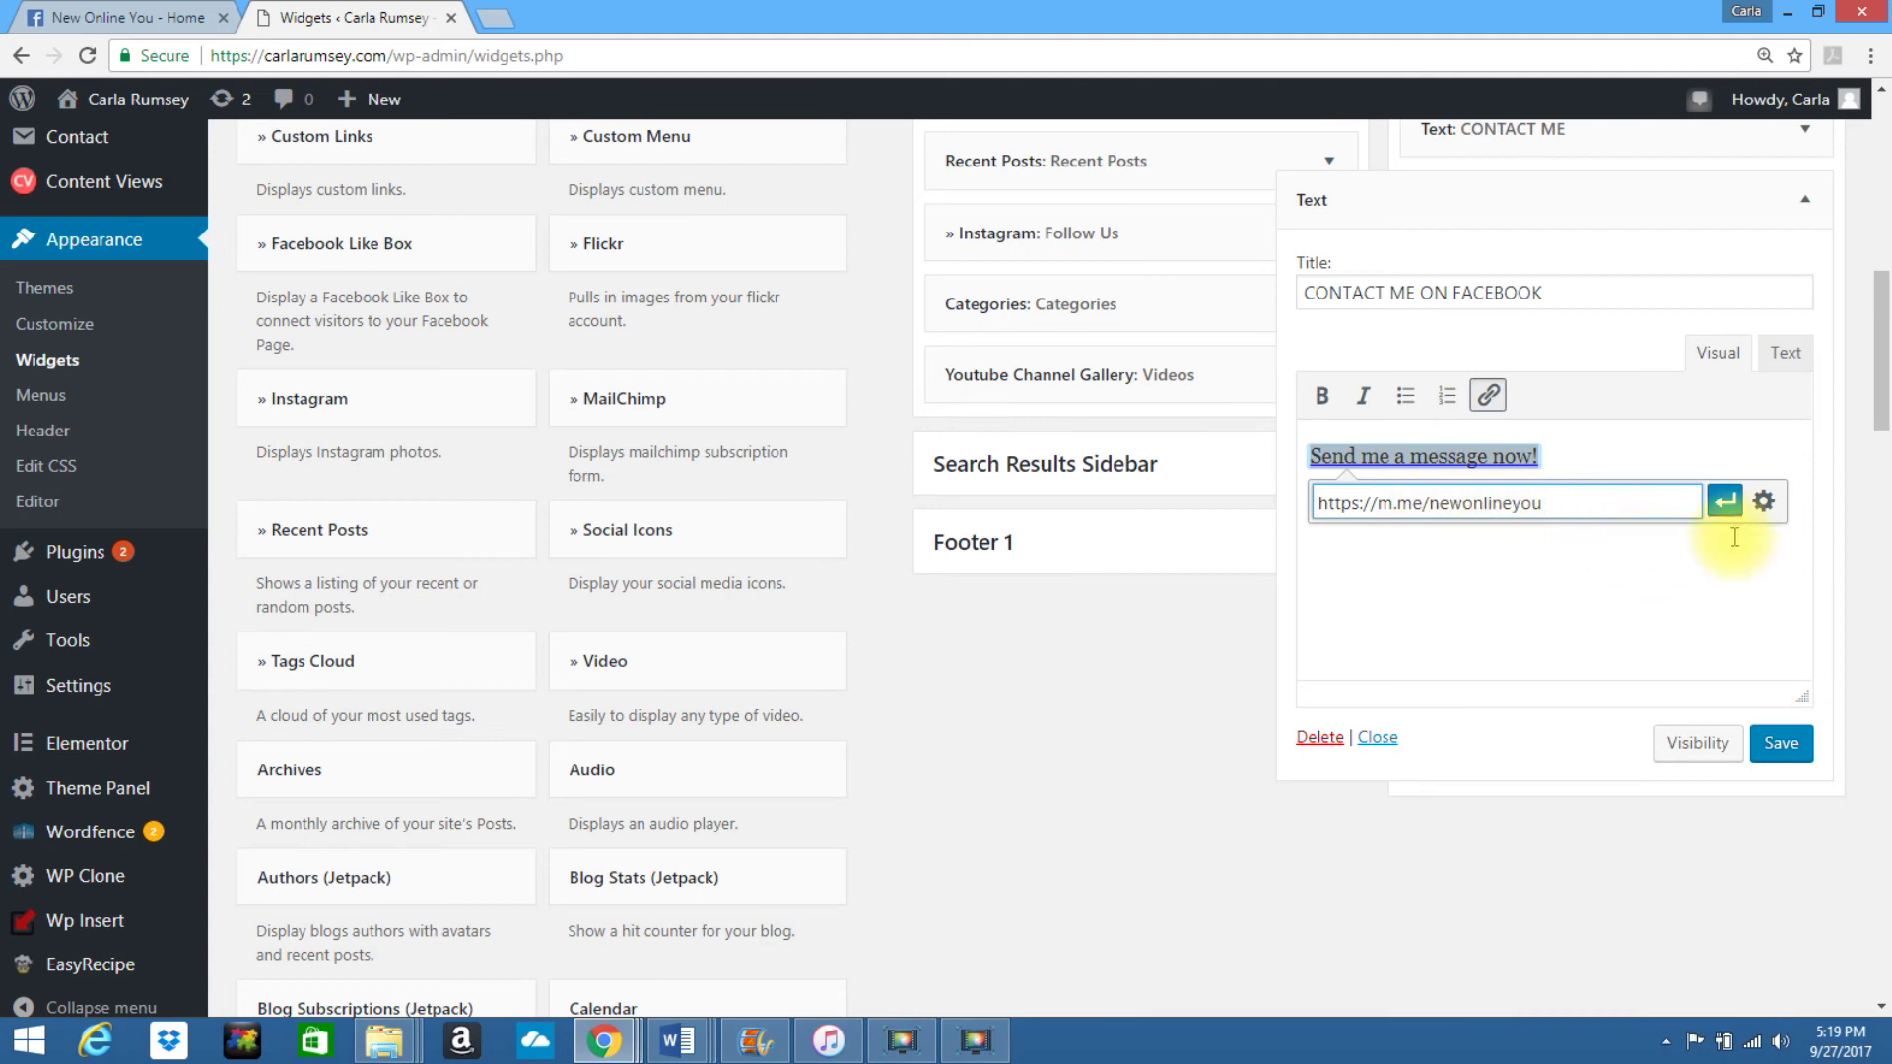
pyautogui.click(1763, 501)
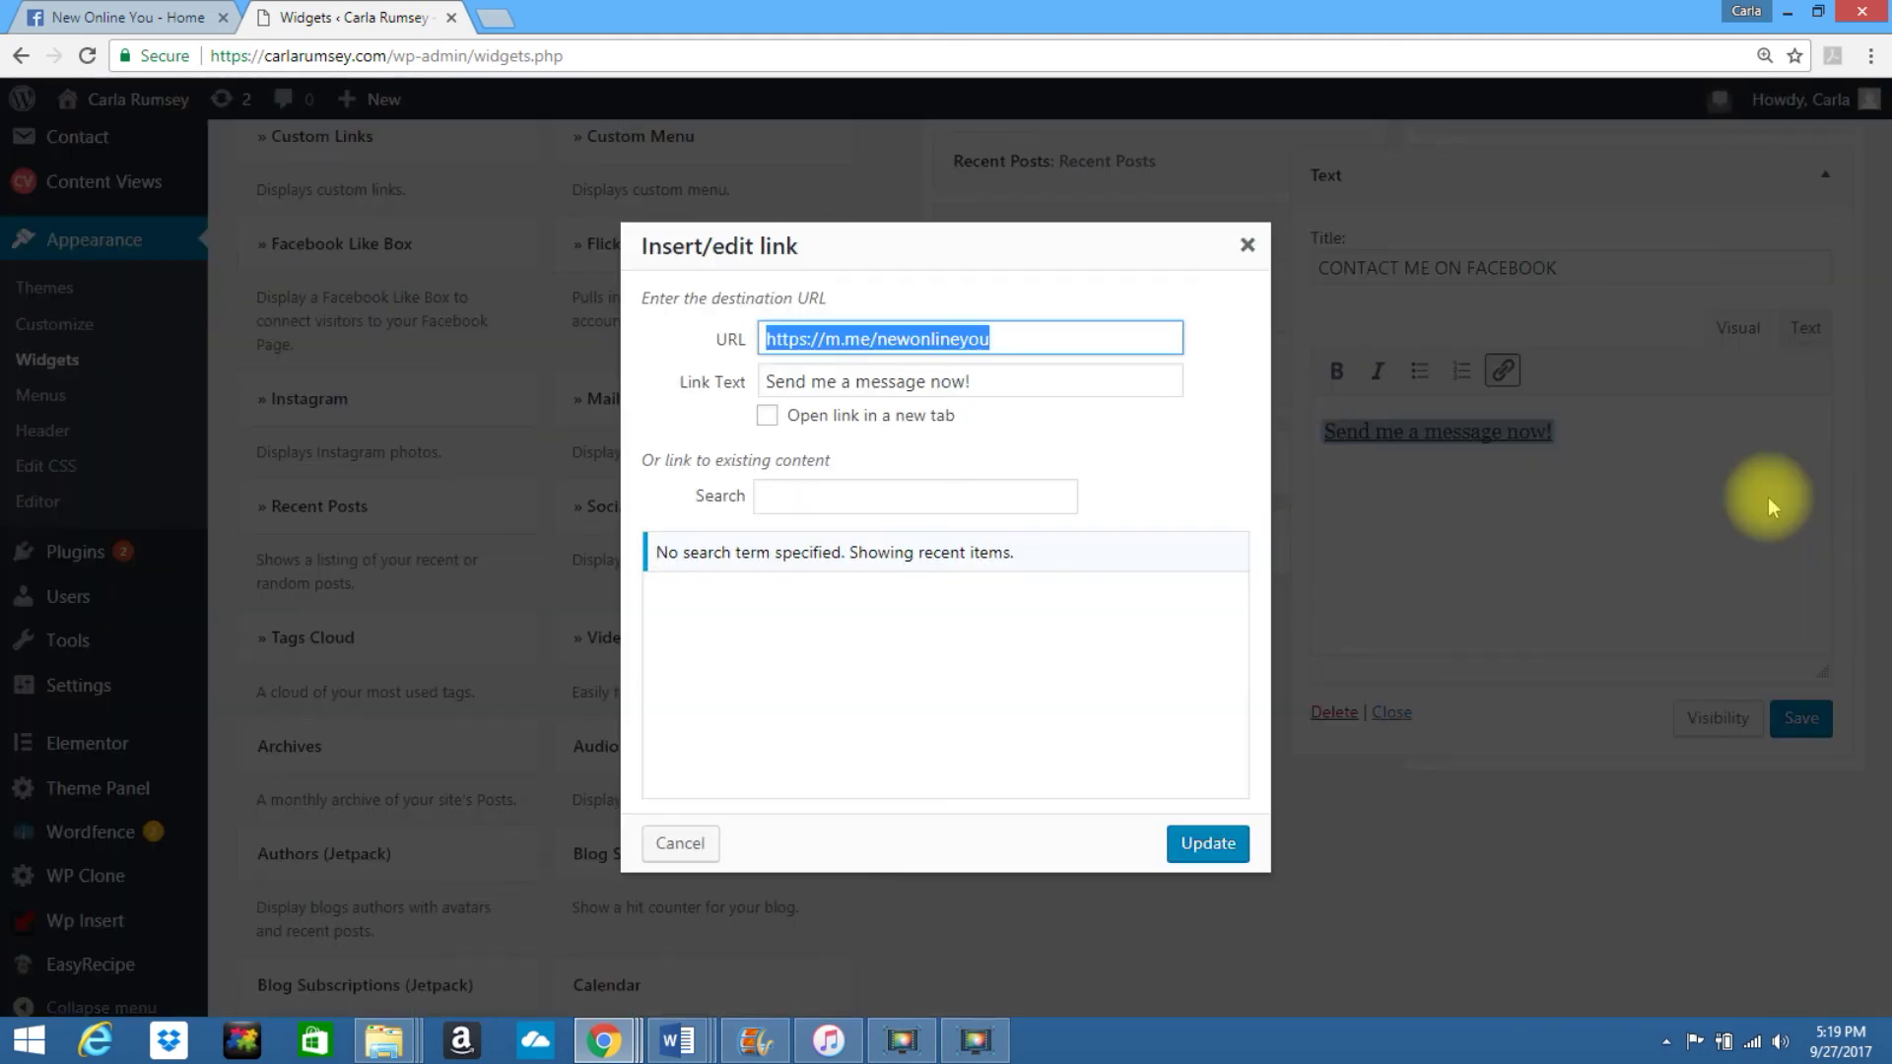
pyautogui.click(768, 418)
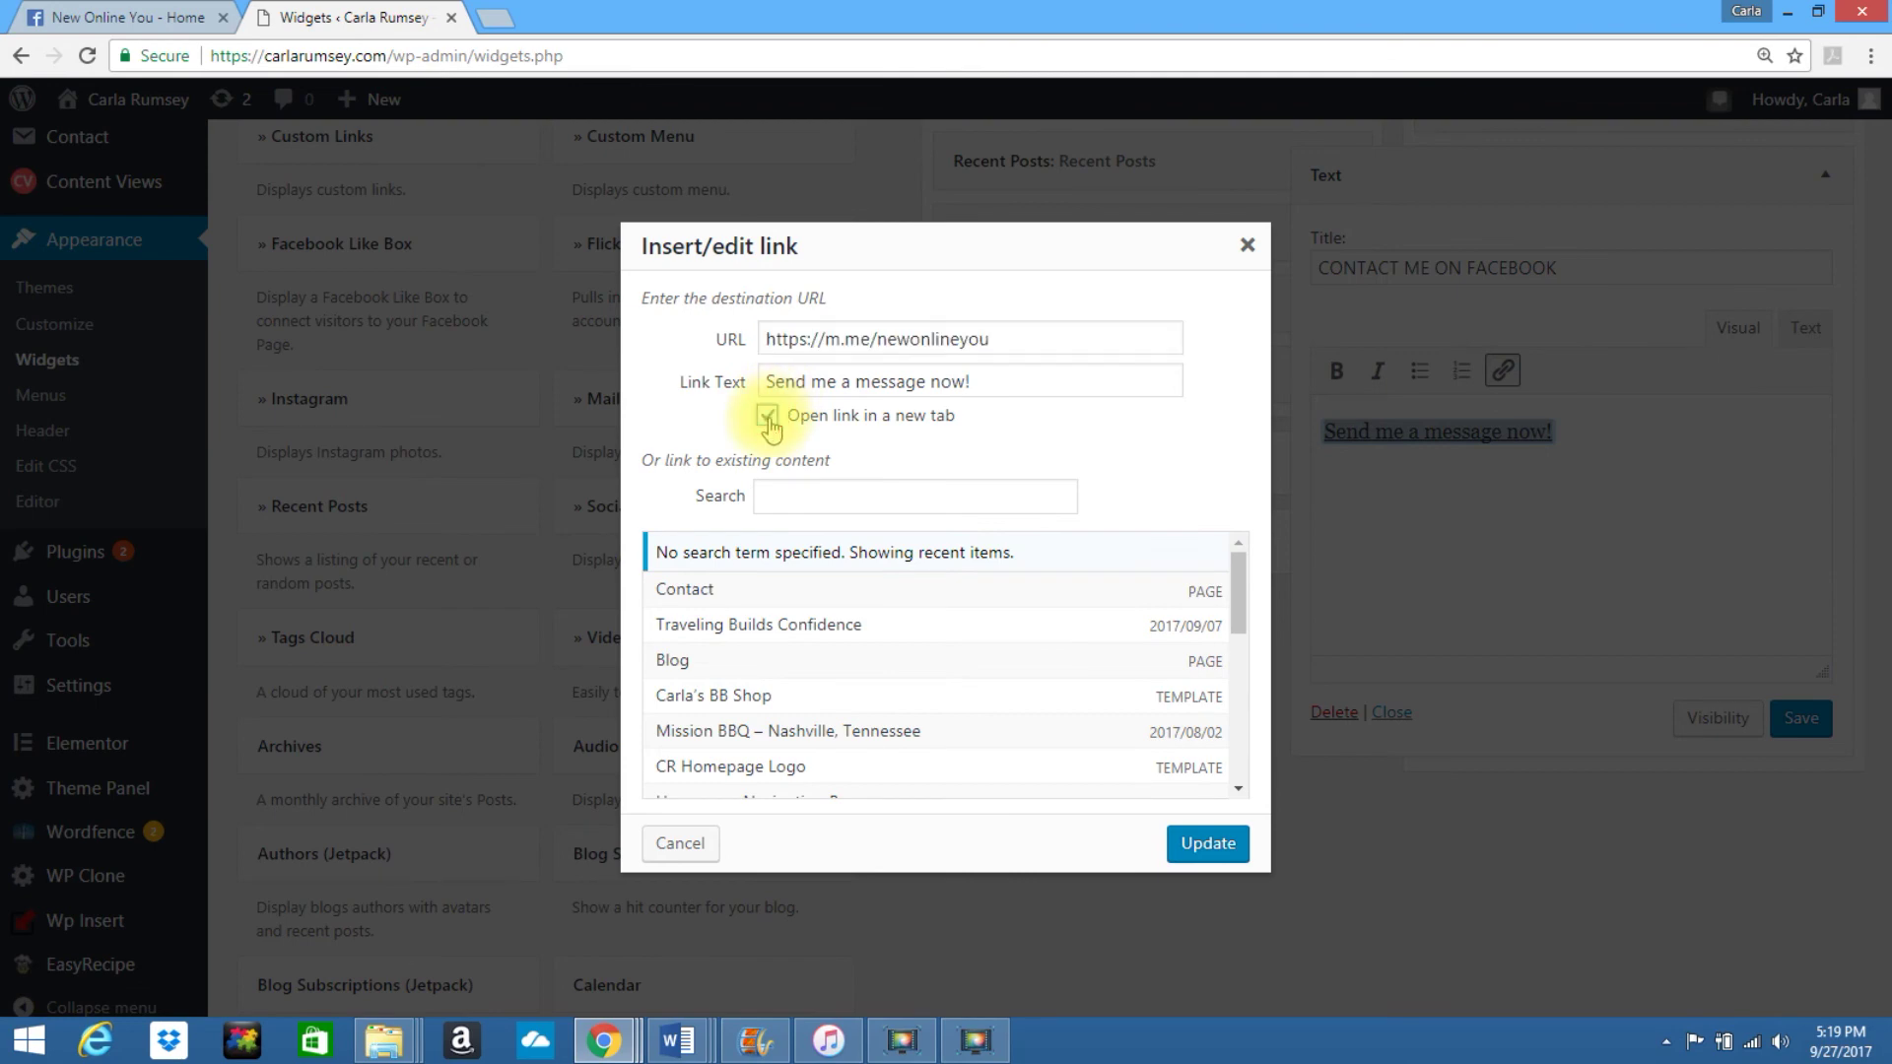
pyautogui.click(1199, 846)
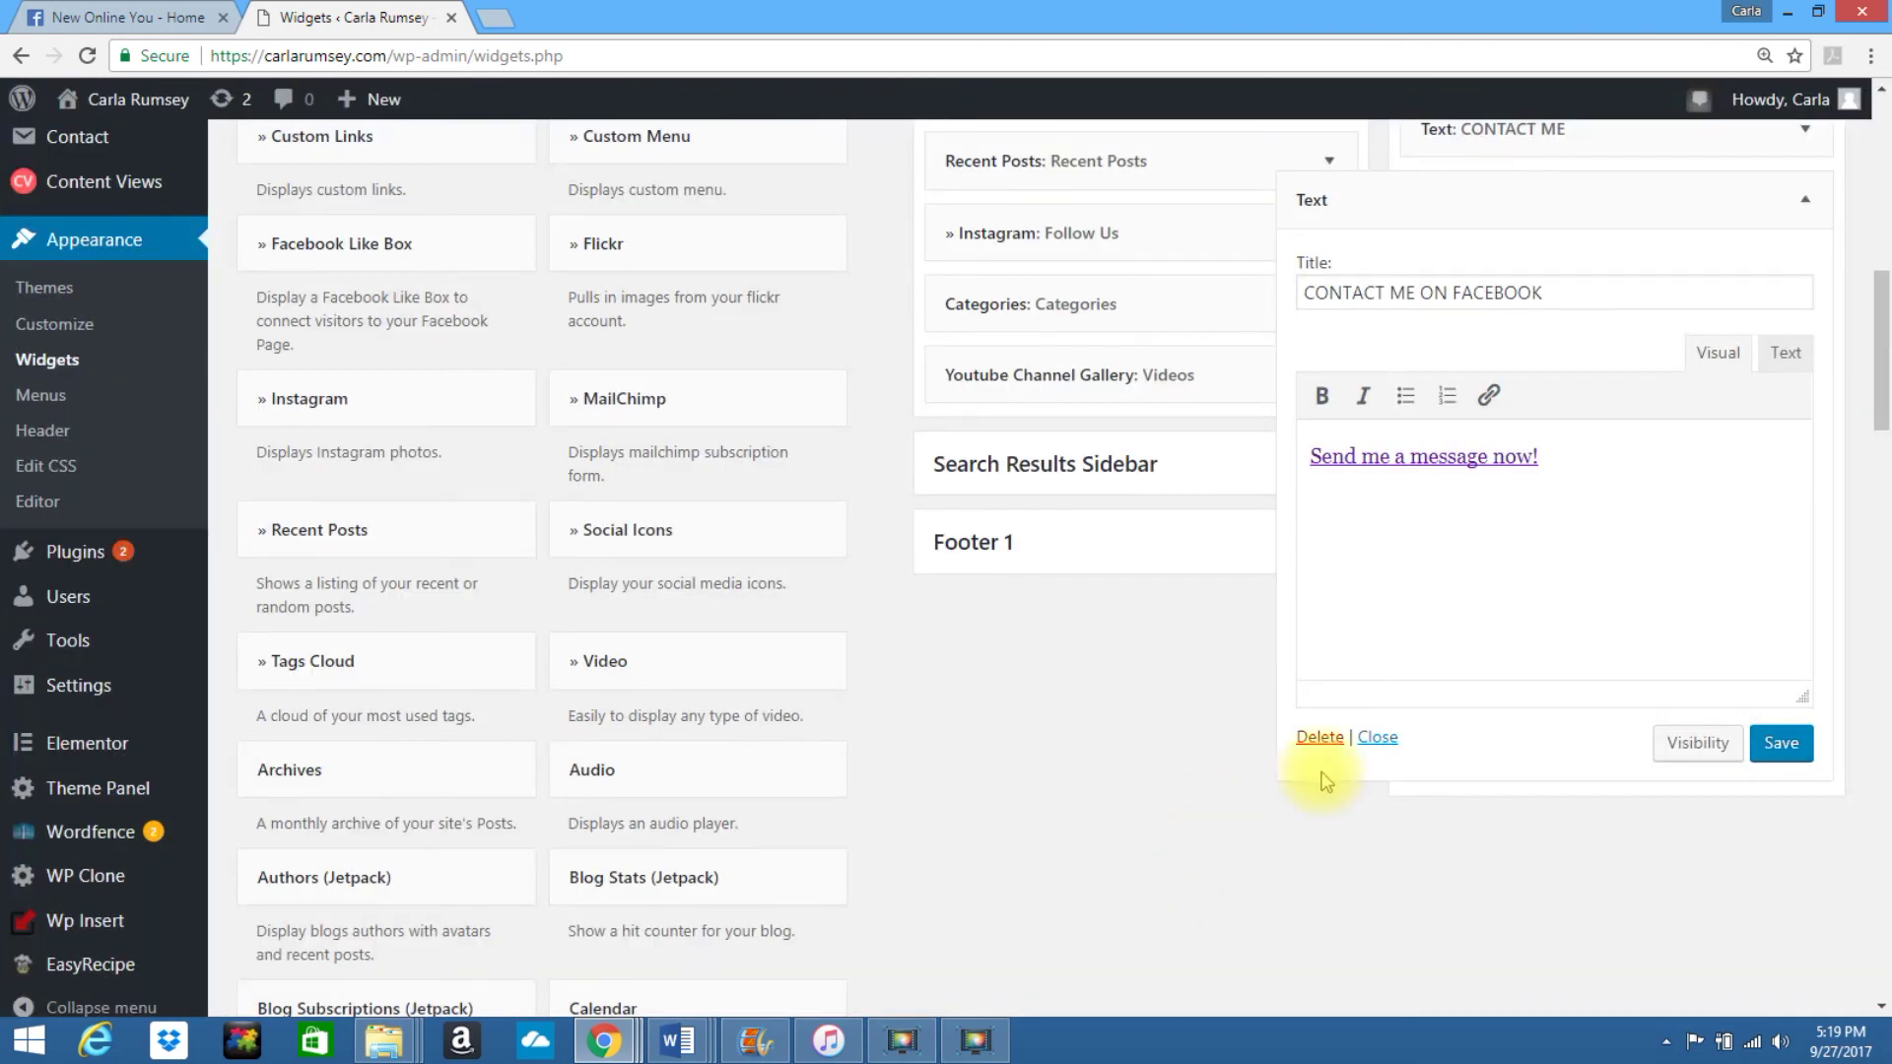
pyautogui.click(1781, 746)
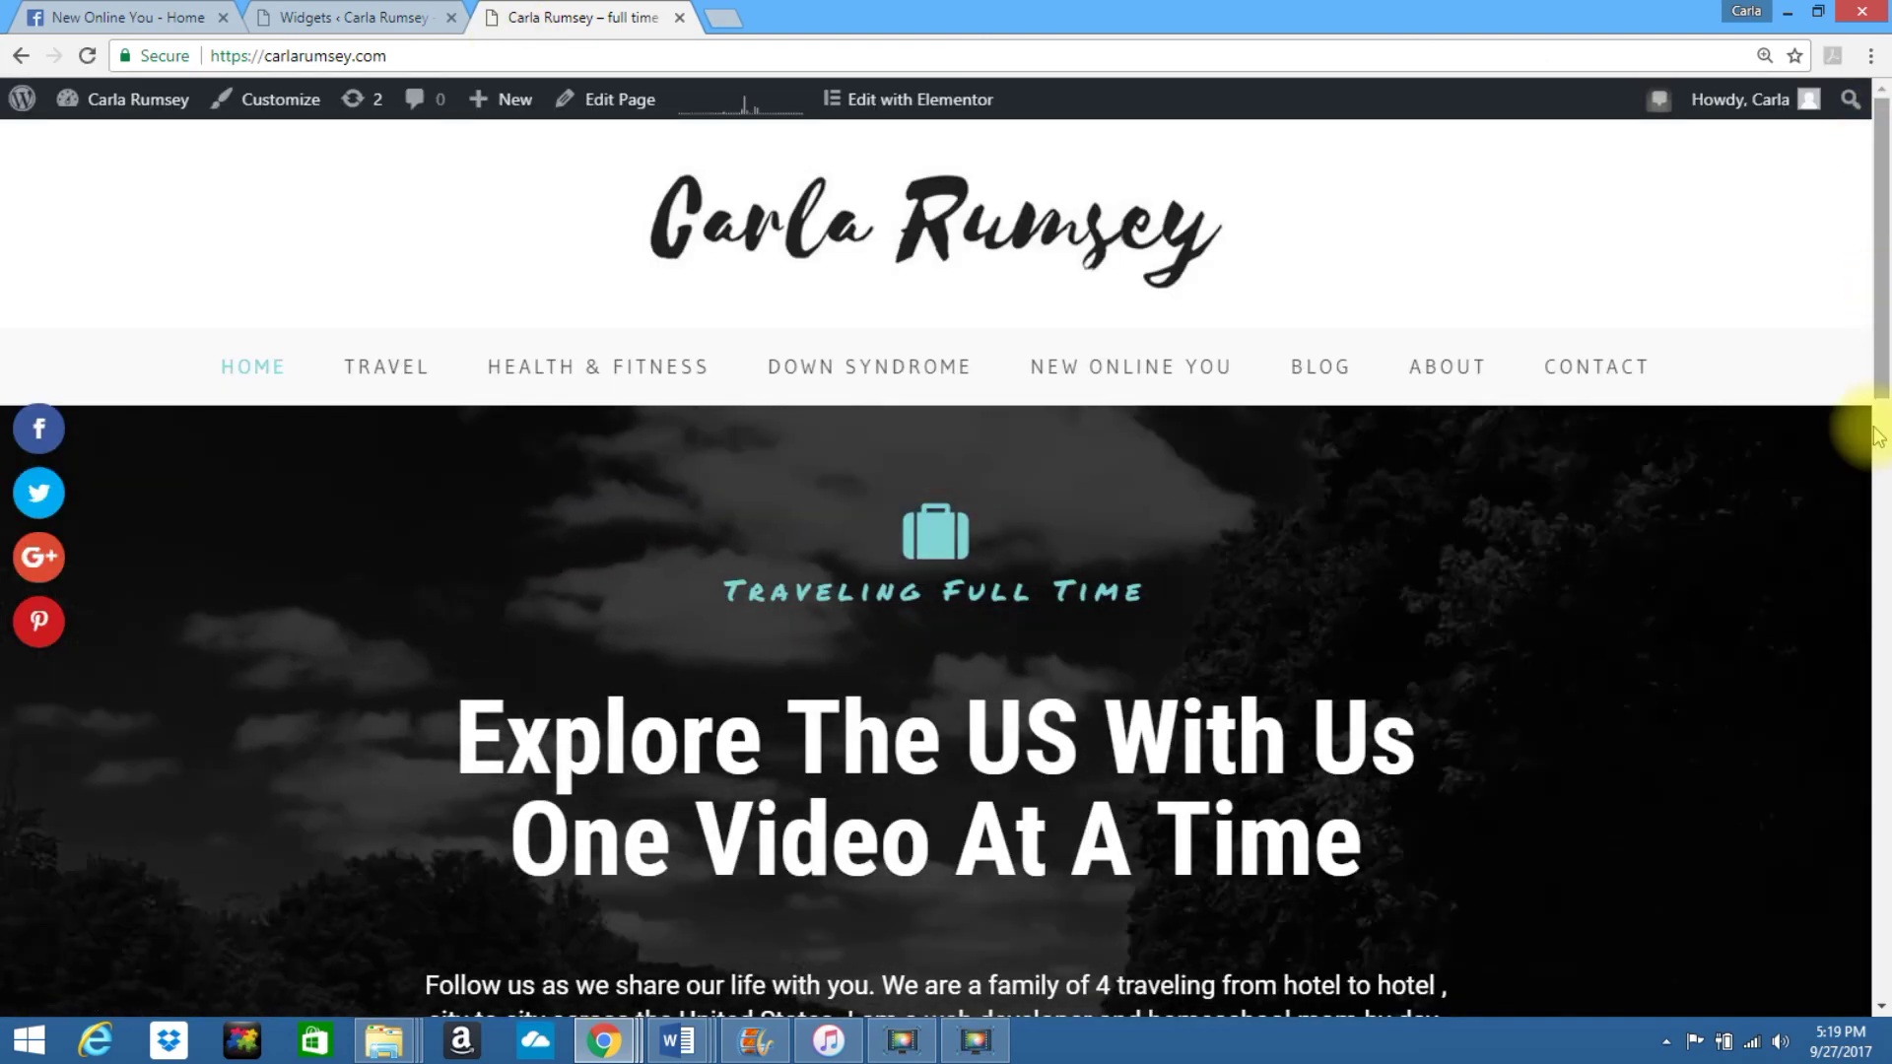
# - Scroll down the page after saving the footer Text widget
pyautogui.click(1877, 269)
pyautogui.moveTo(1882, 352); pyautogui.dragTo(1884, 995)
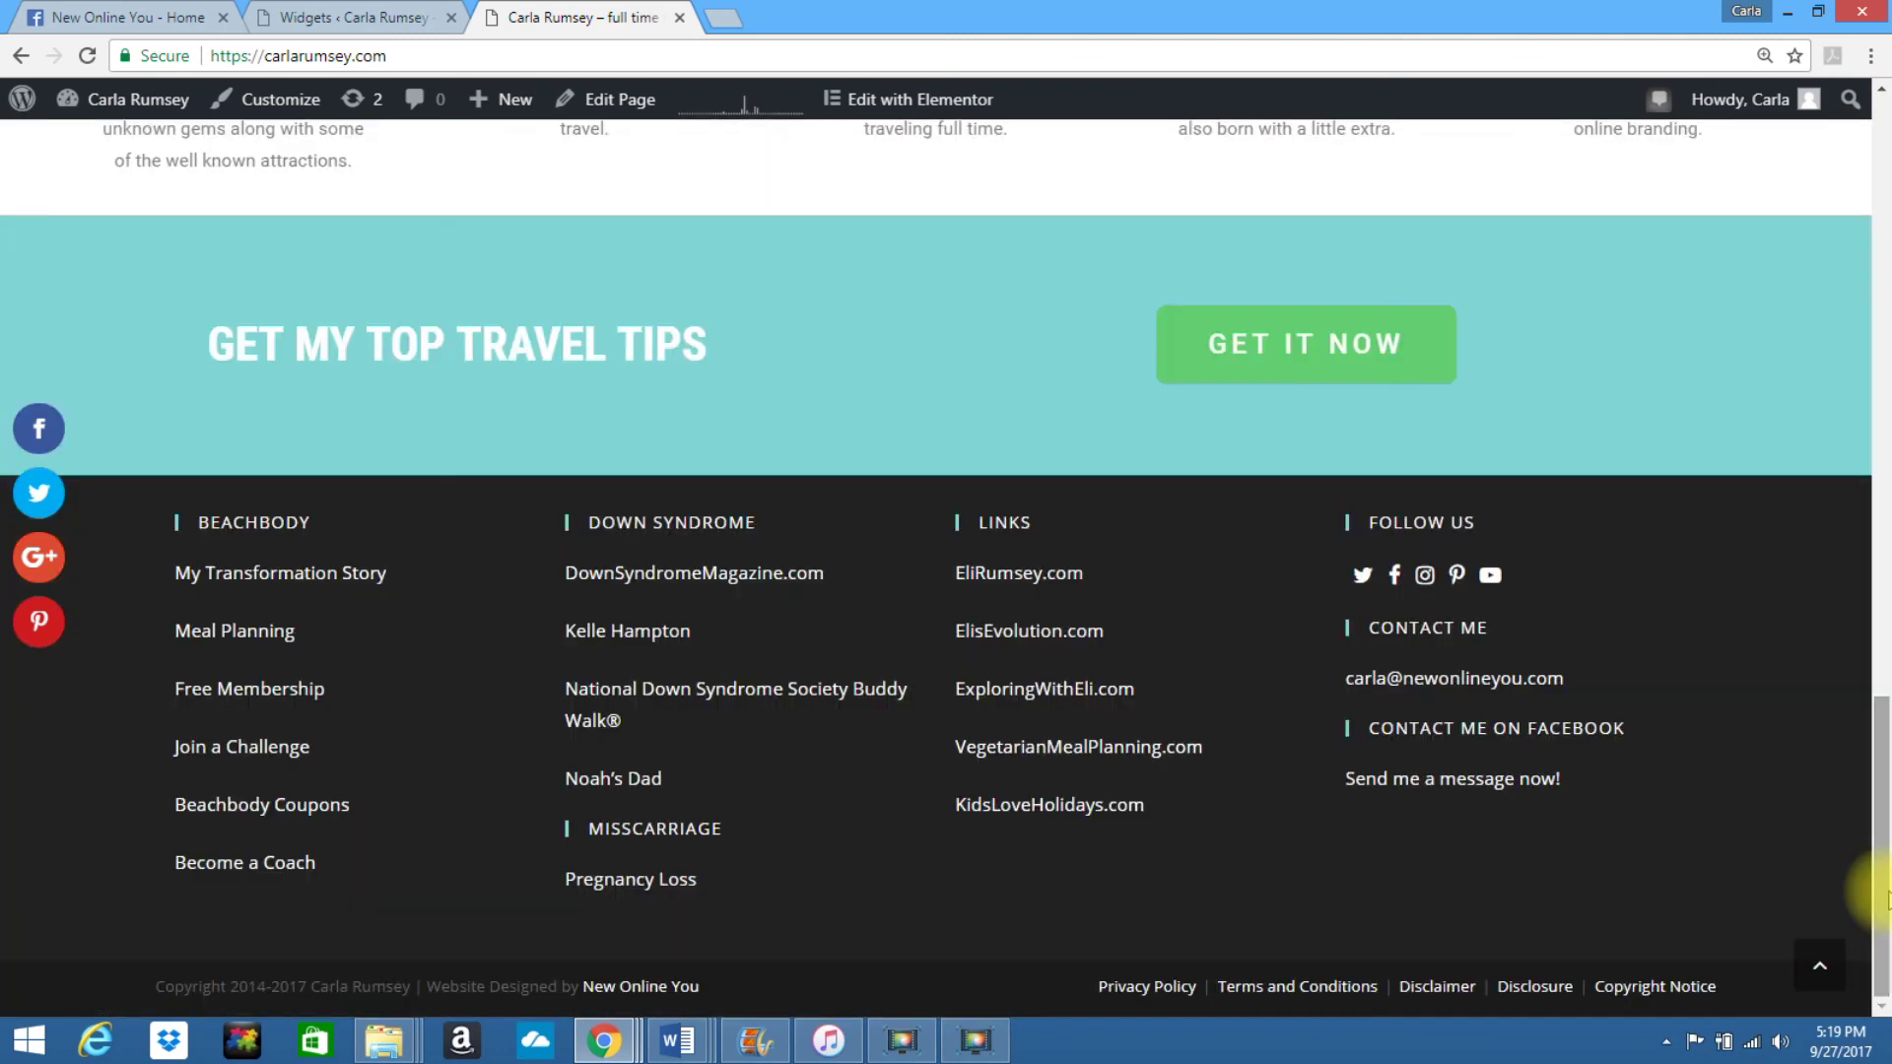